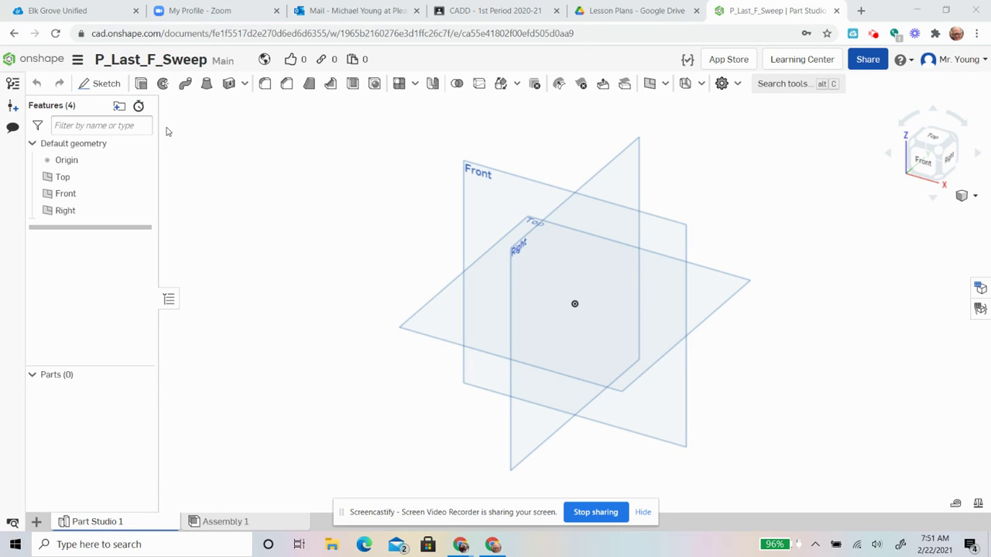
# - Start a sketch on the Front plane and view it face-on
pyautogui.click(106, 87)
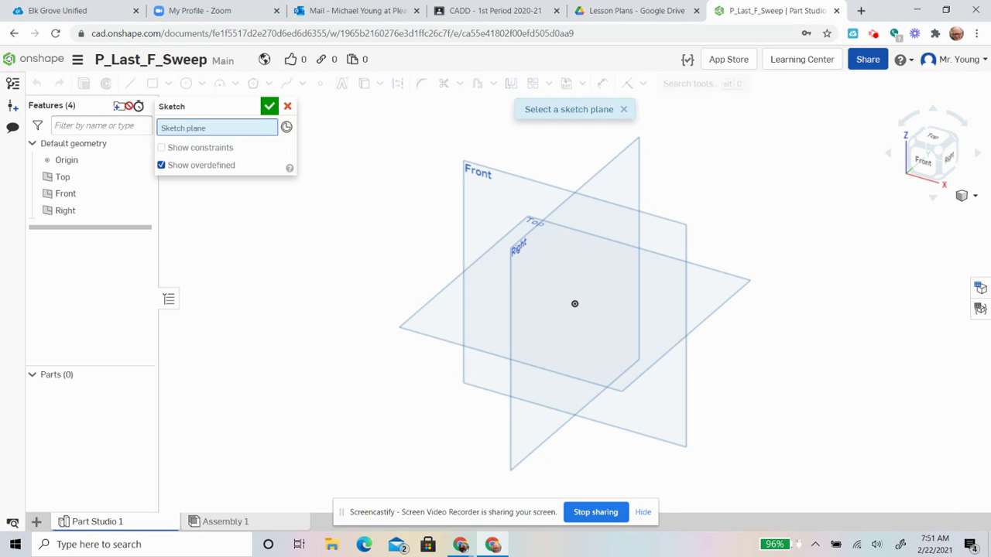
pyautogui.click(500, 199)
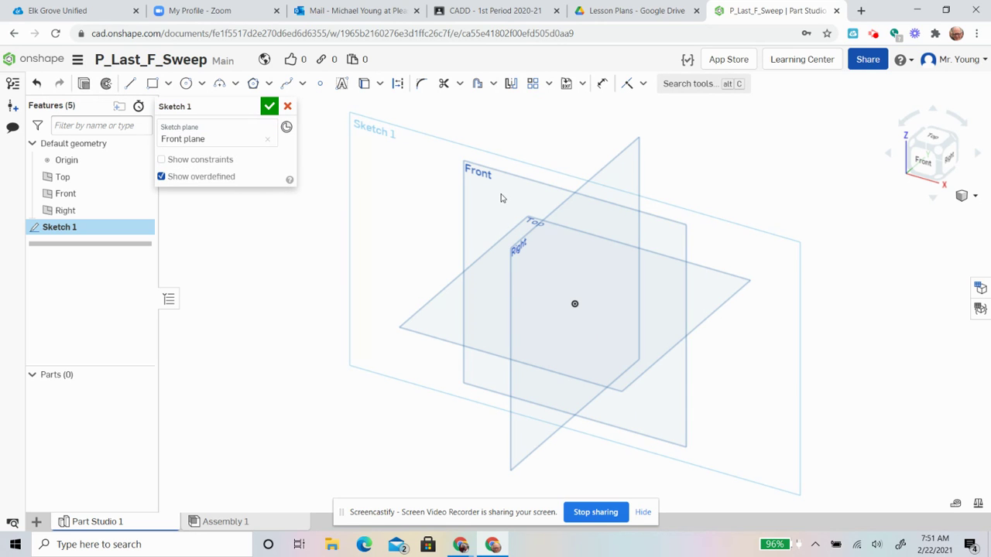
pyautogui.rightClick(303, 215)
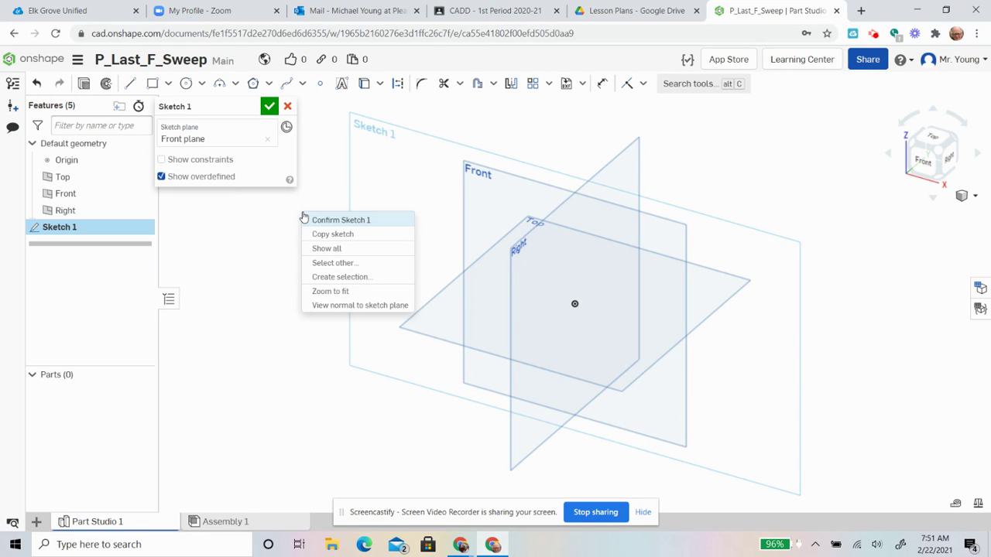
pyautogui.click(329, 306)
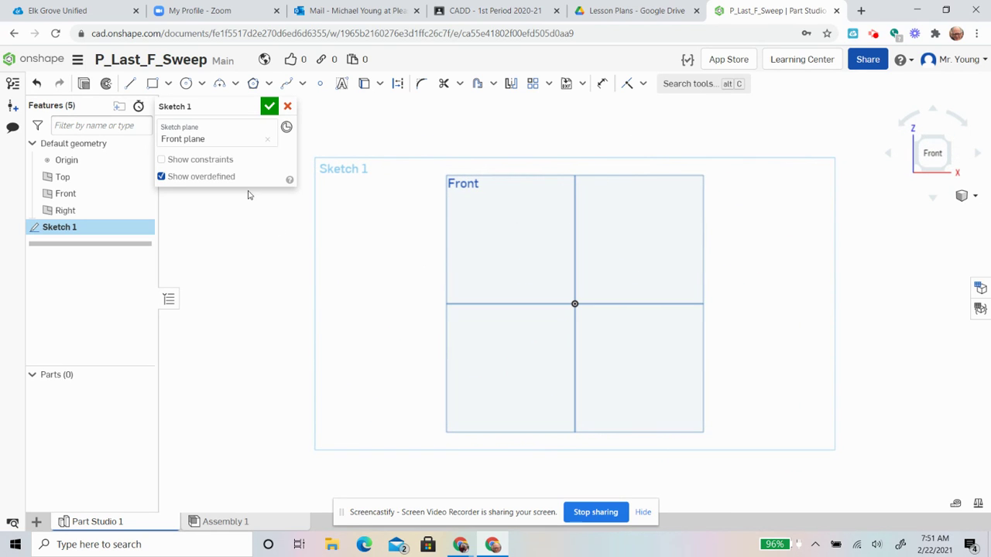
# - Draw a tall vertical line with a short horizontal line off its top
pyautogui.click(131, 84)
pyautogui.click(390, 274)
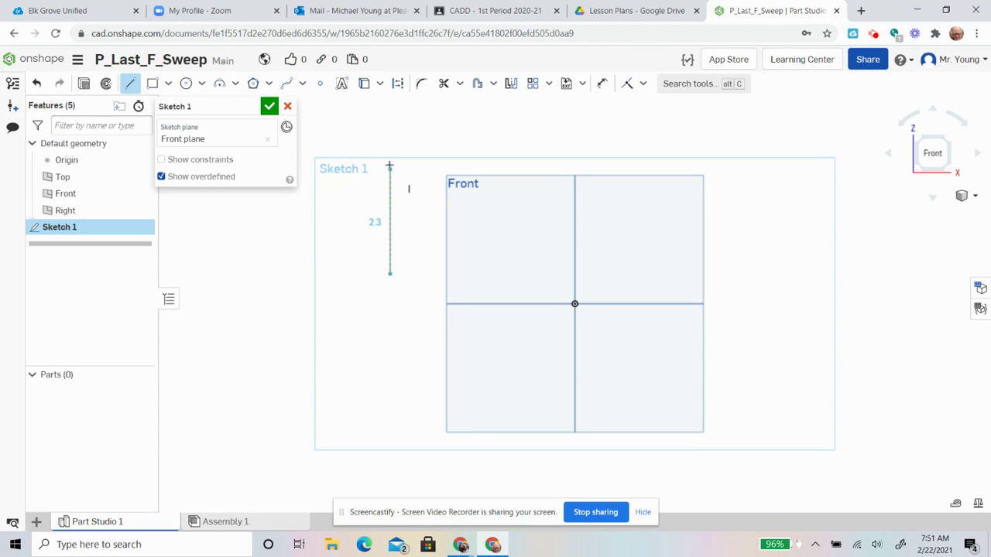
pyautogui.click(389, 139)
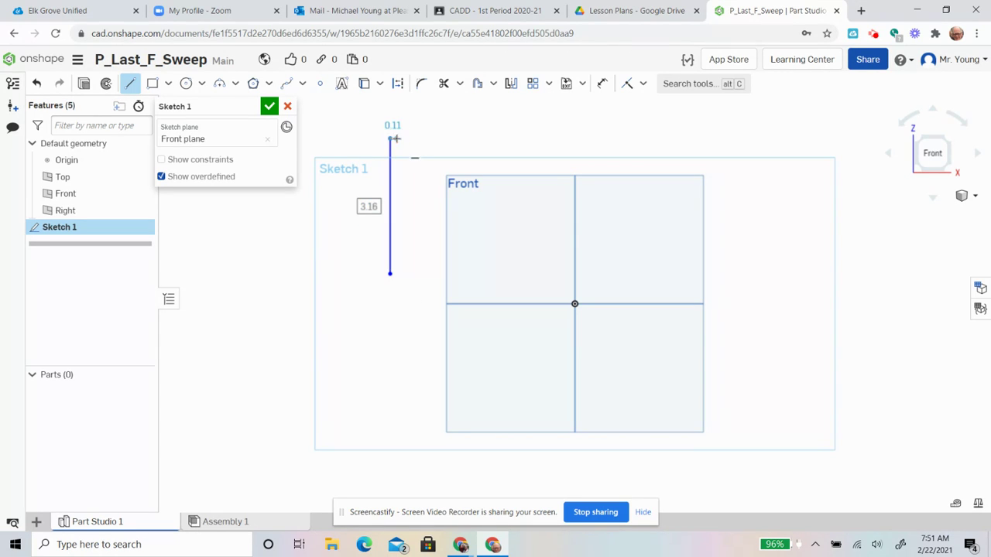
pyautogui.click(436, 139)
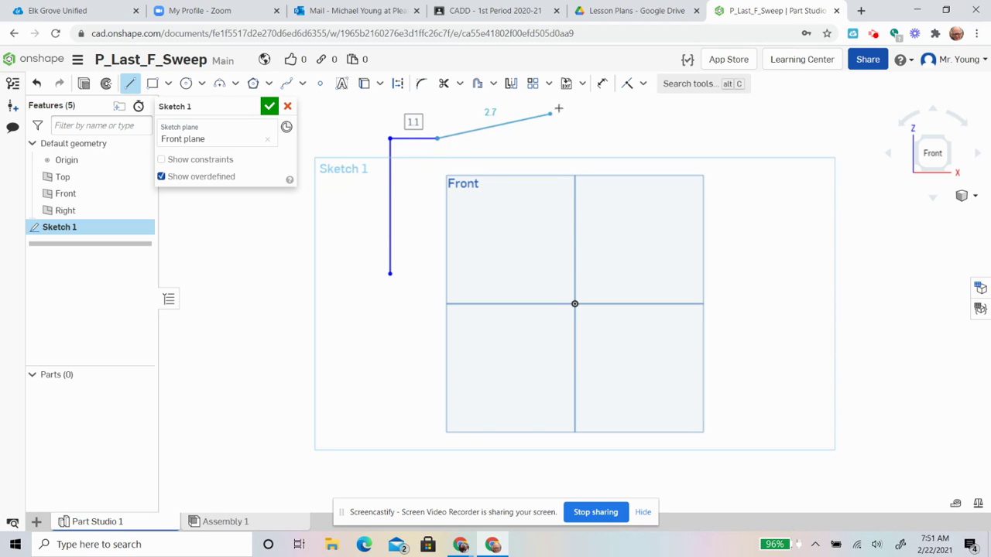
# - Dimension the vertical line to 4 in and the top horizontal line to 1.25 in
pyautogui.click(604, 87)
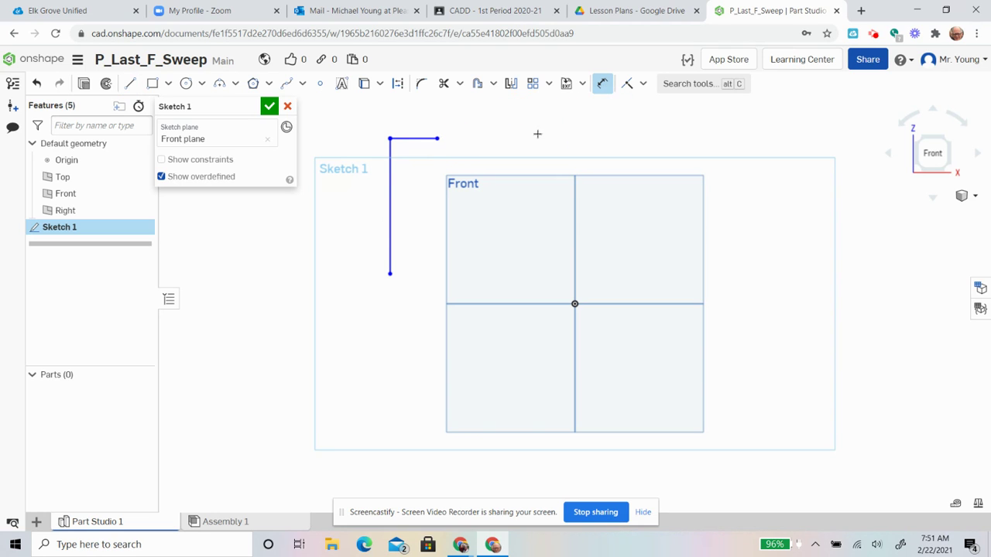
pyautogui.click(388, 216)
pyautogui.click(357, 197)
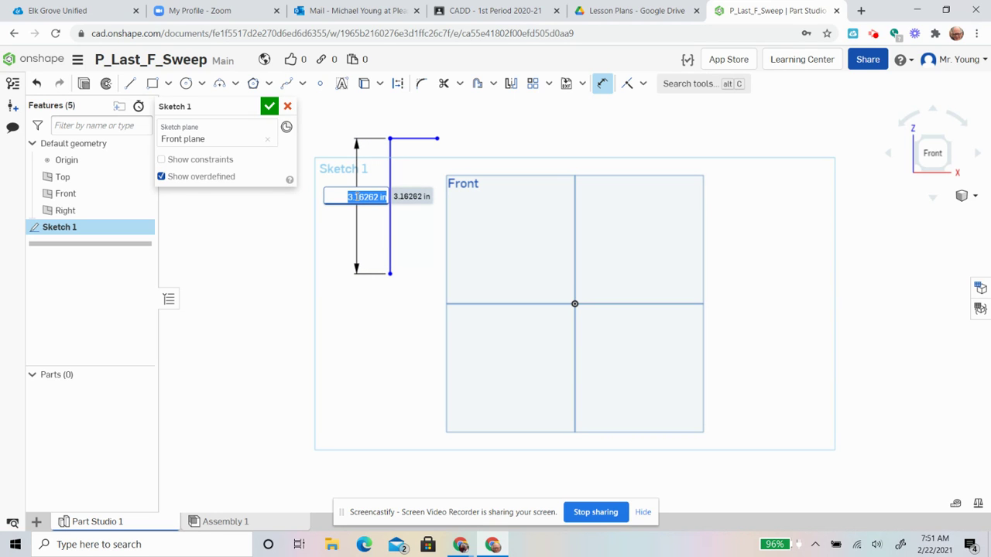
pyautogui.write('4')
pyautogui.press('Return')
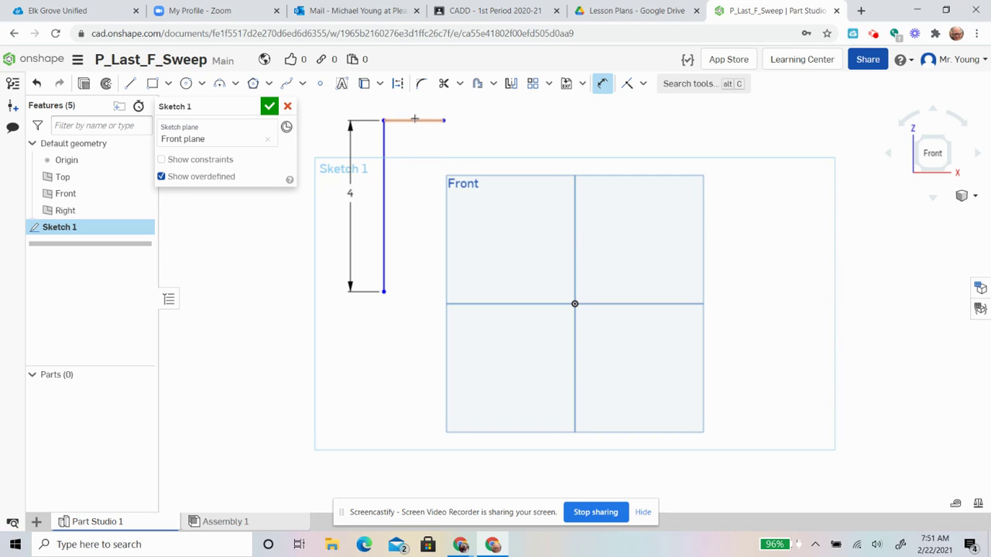
pyautogui.click(414, 119)
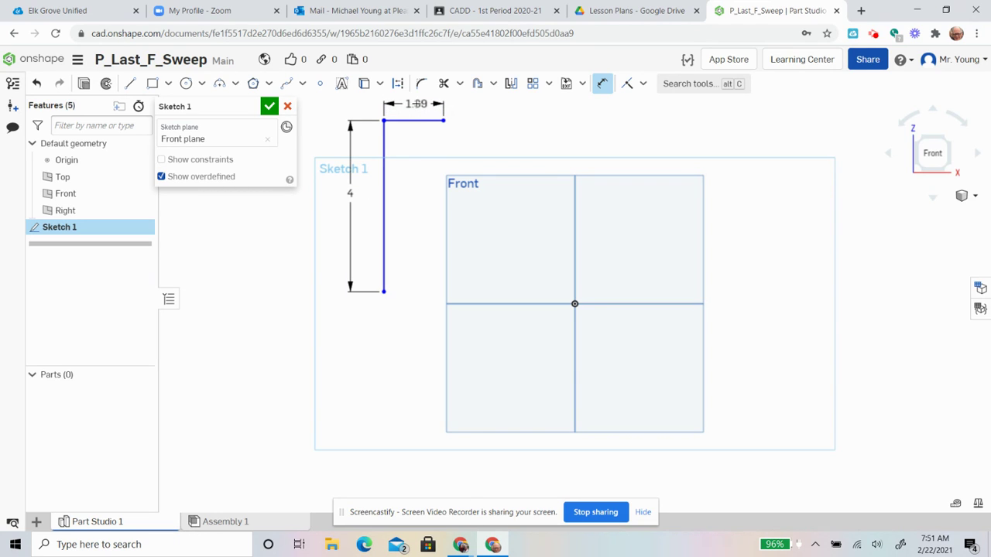
pyautogui.click(416, 104)
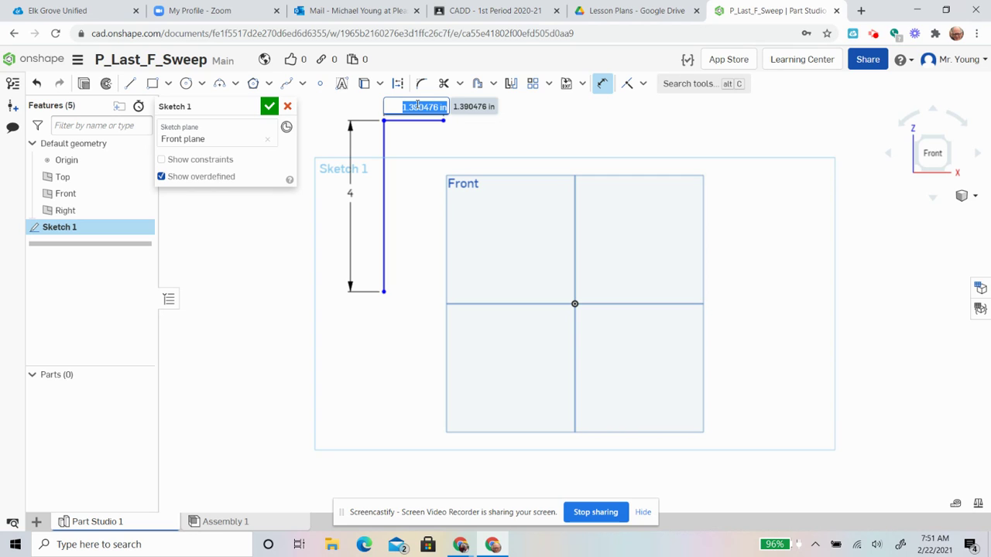
pyautogui.write('1.25')
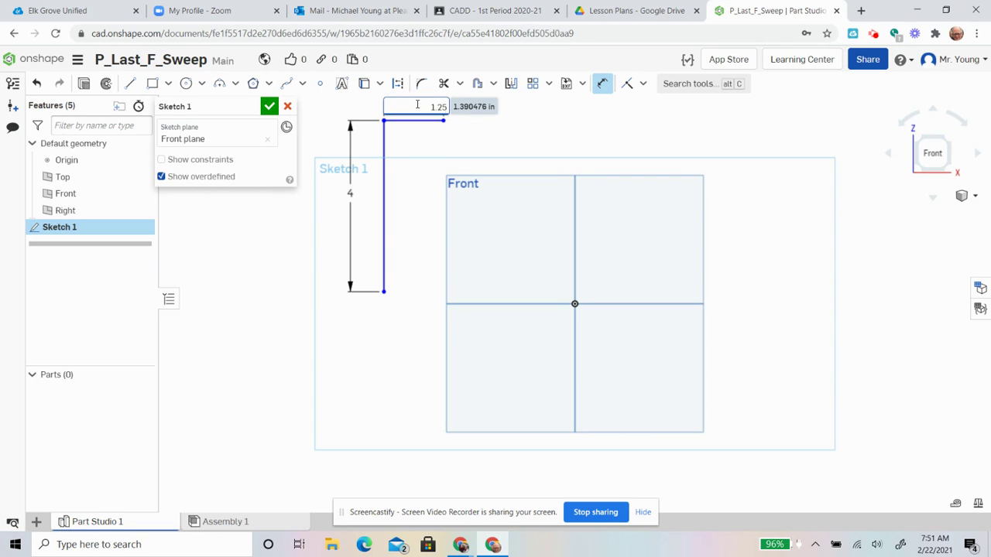
pyautogui.press('Return')
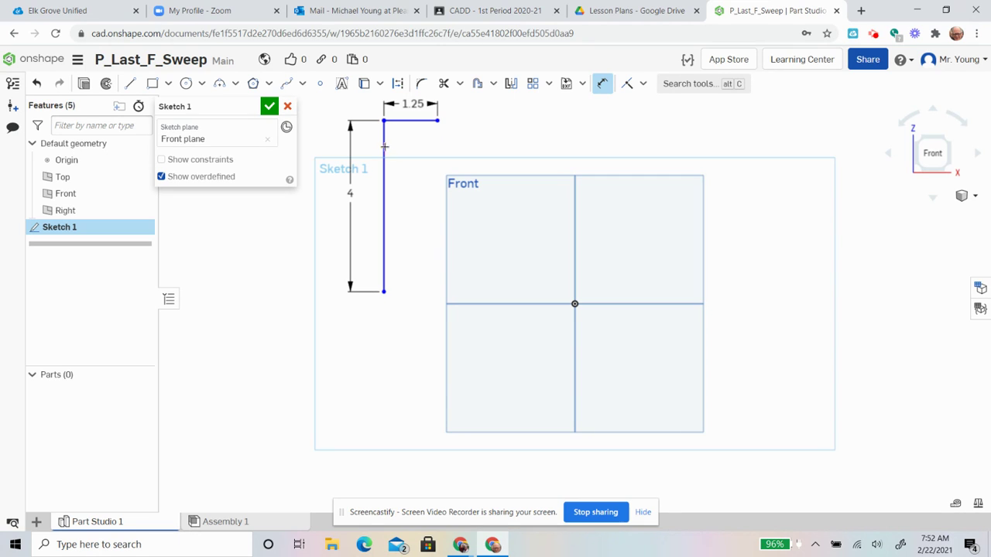
# - Fillet the corner between the vertical and top lines at 0.5 in, then accept Sketch 1
pyautogui.click(422, 84)
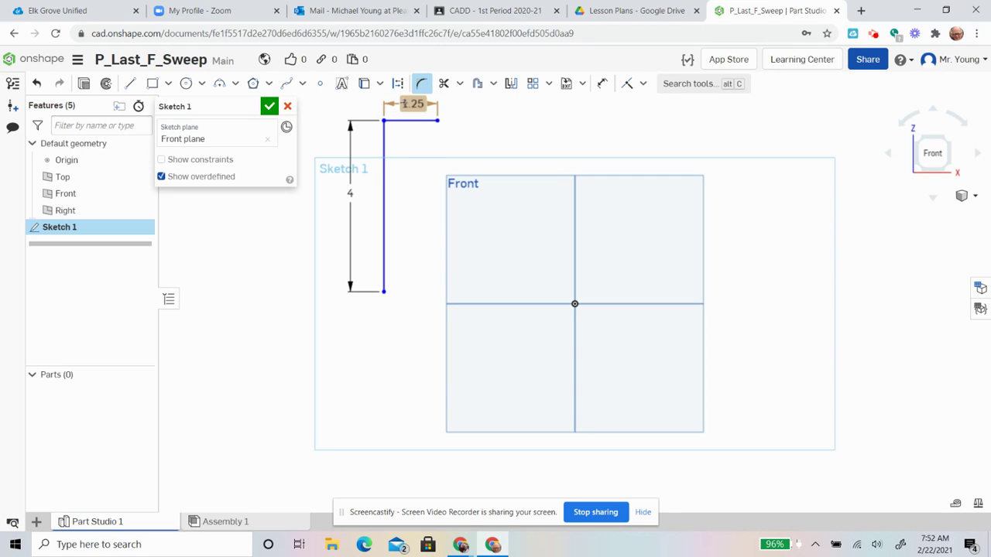
pyautogui.click(397, 121)
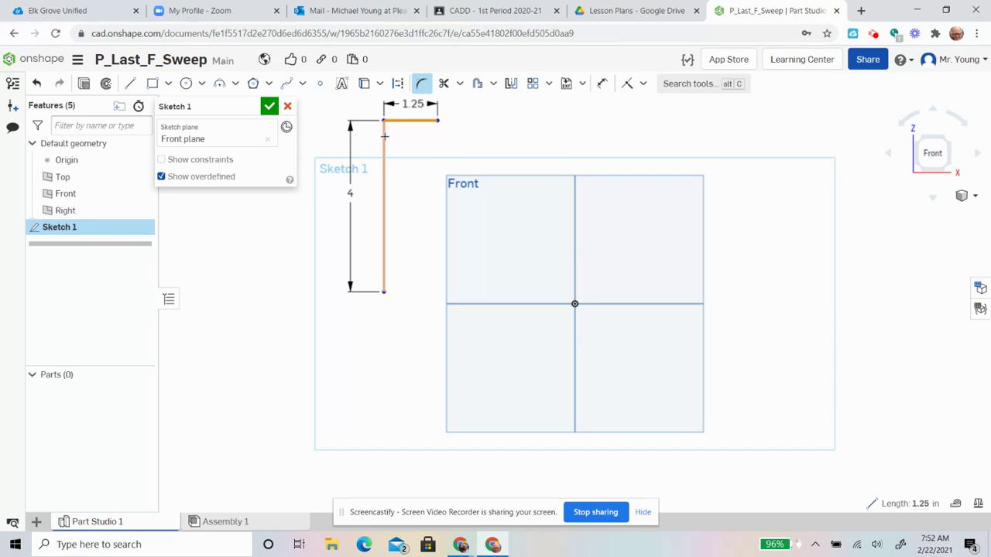
pyautogui.click(385, 137)
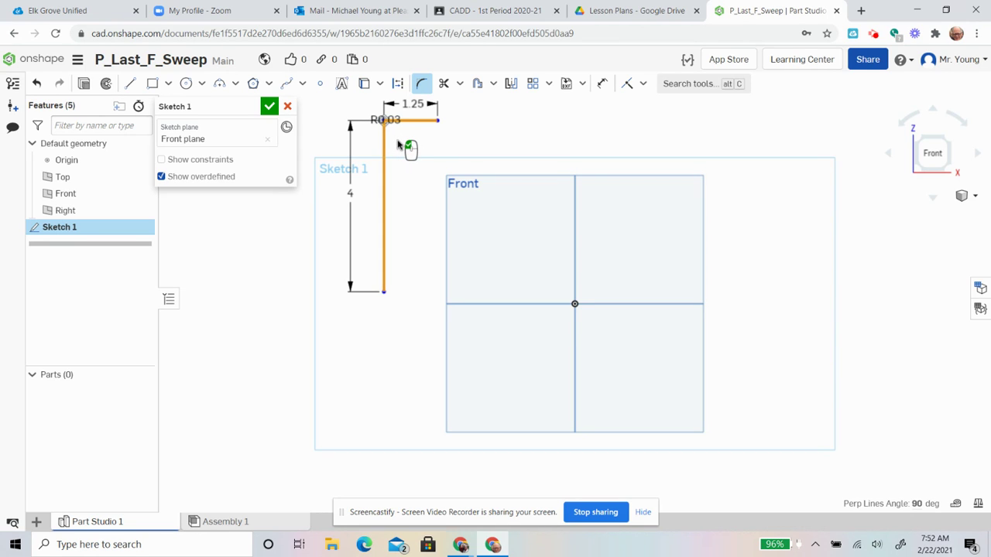
pyautogui.click(395, 122)
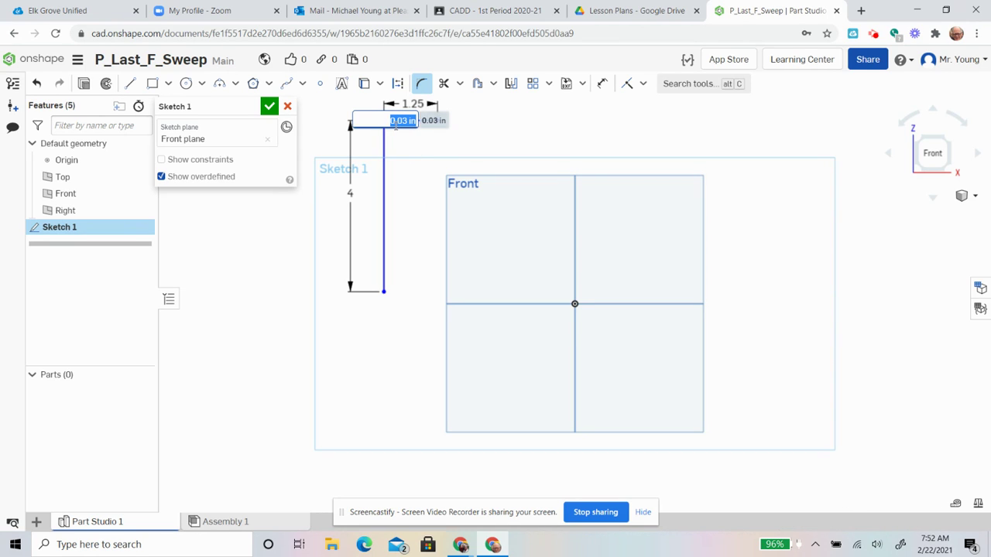
pyautogui.press('BackSpace')
pyautogui.press('Return')
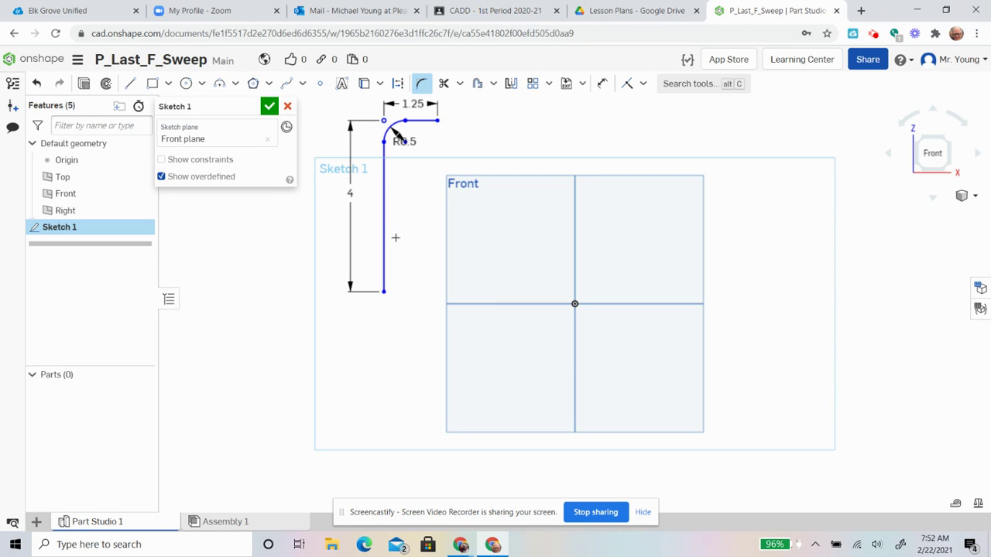
pyautogui.click(268, 106)
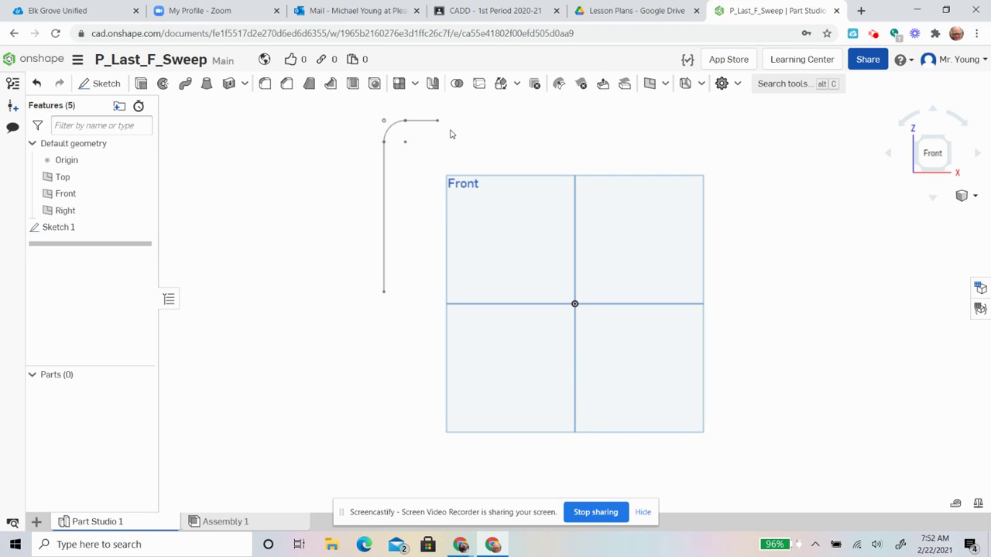
# - Create Plane 1 through the path's bottom endpoint, parallel to the Top plane
pyautogui.moveTo(338, 261); pyautogui.dragTo(327, 267, button='right')
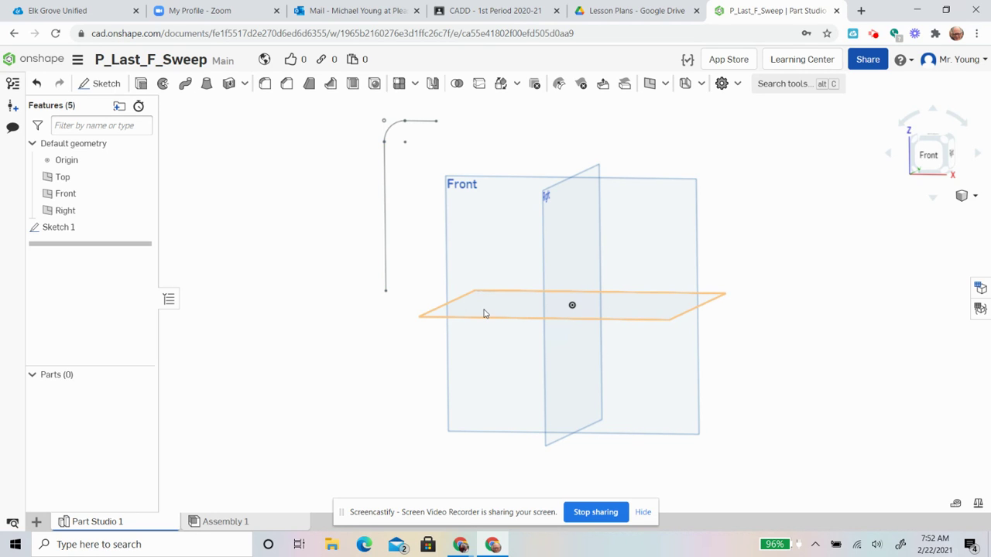
pyautogui.click(650, 85)
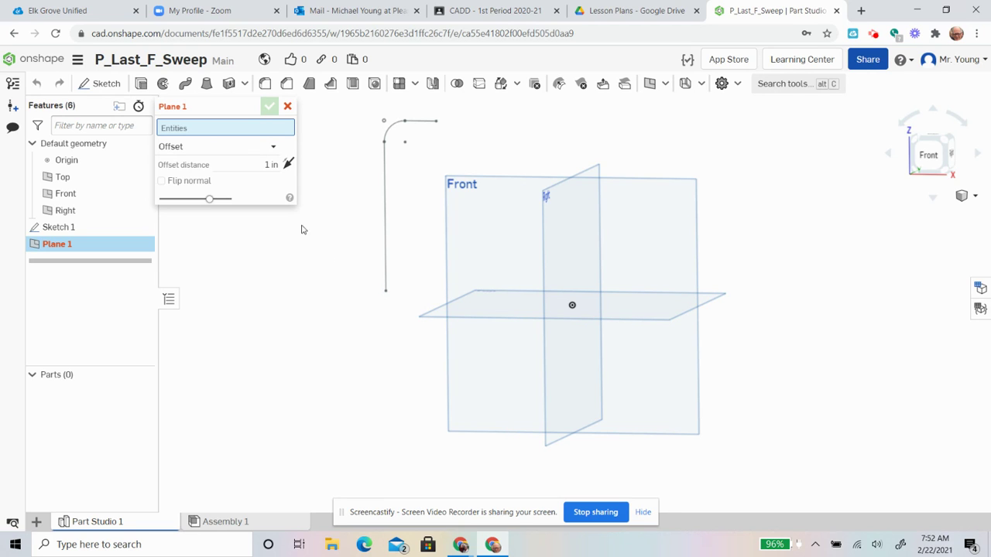
pyautogui.click(275, 151)
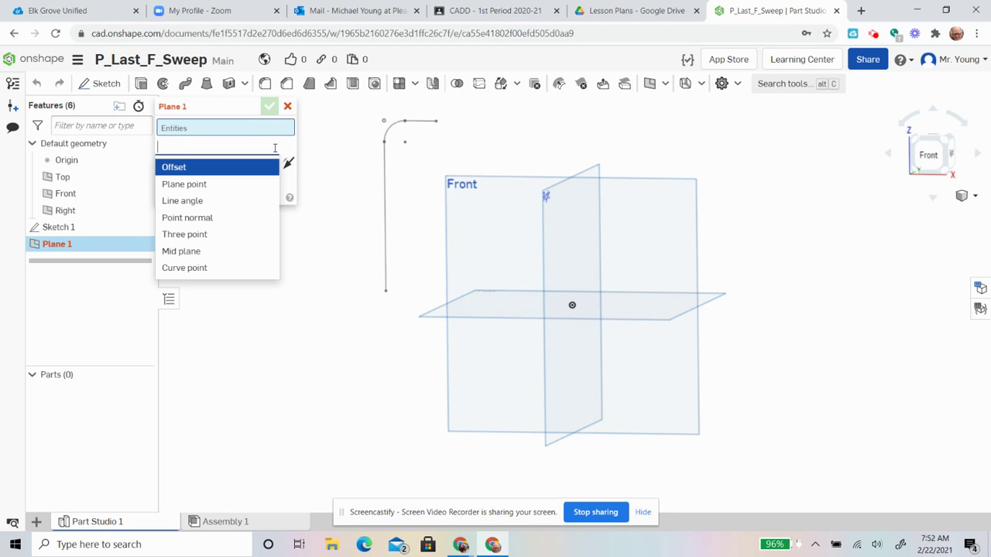
pyautogui.click(238, 186)
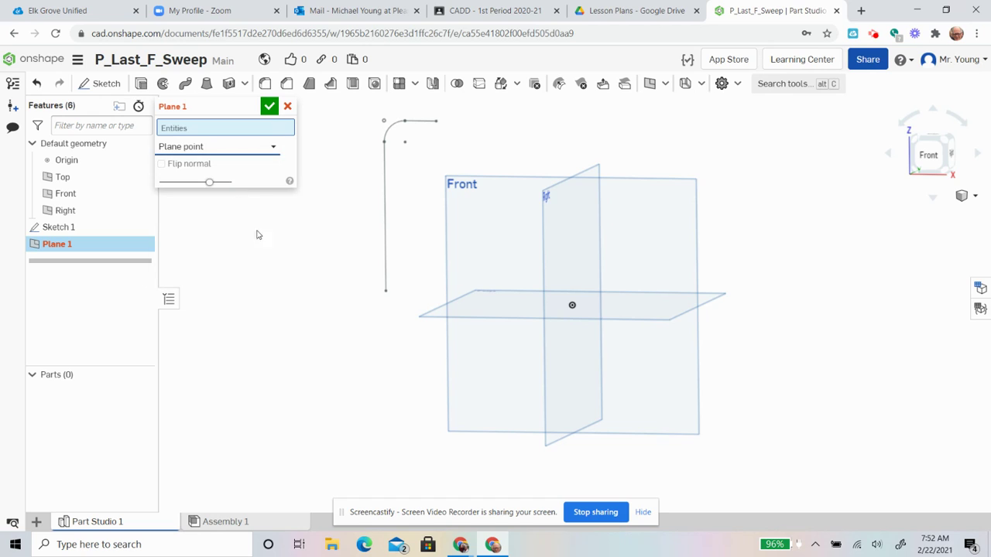
pyautogui.click(386, 293)
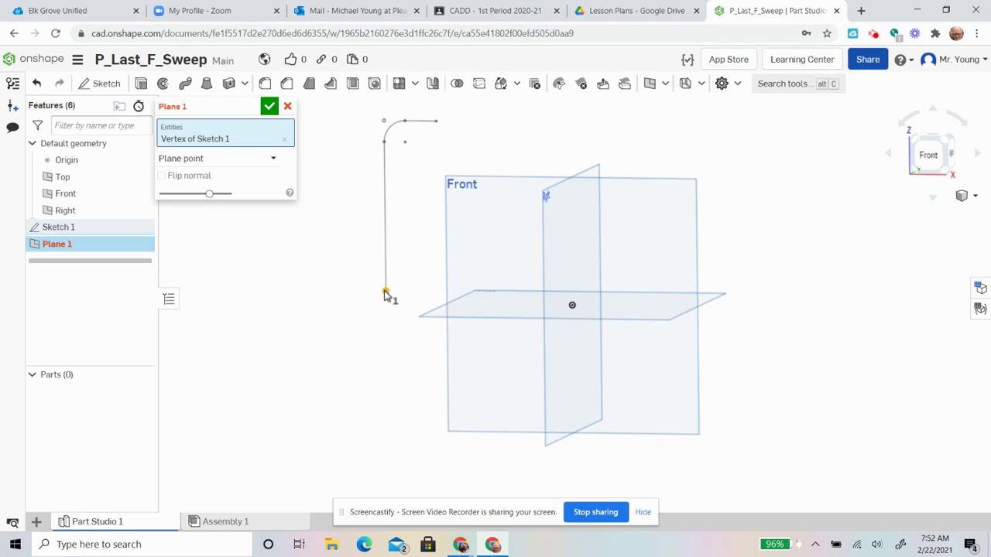
pyautogui.click(438, 319)
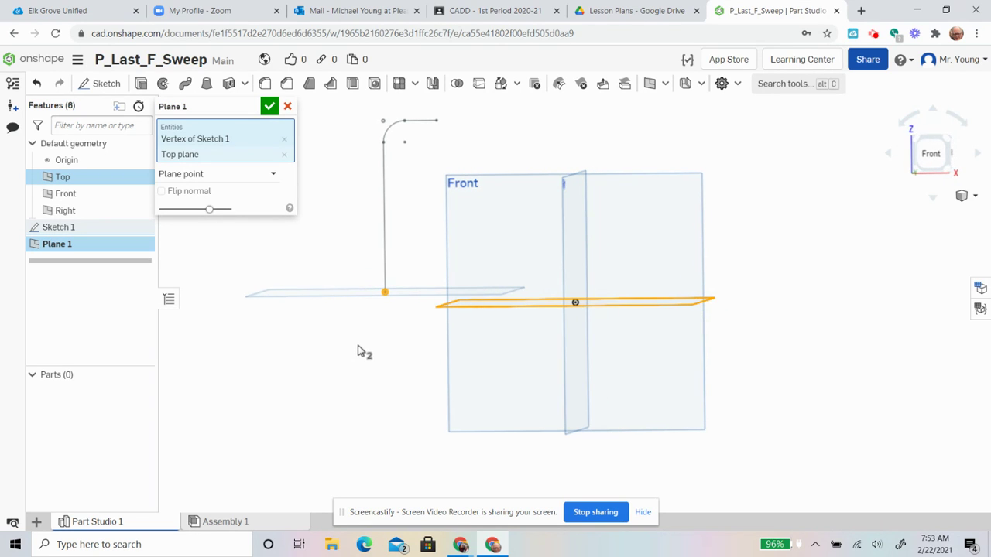
pyautogui.click(269, 109)
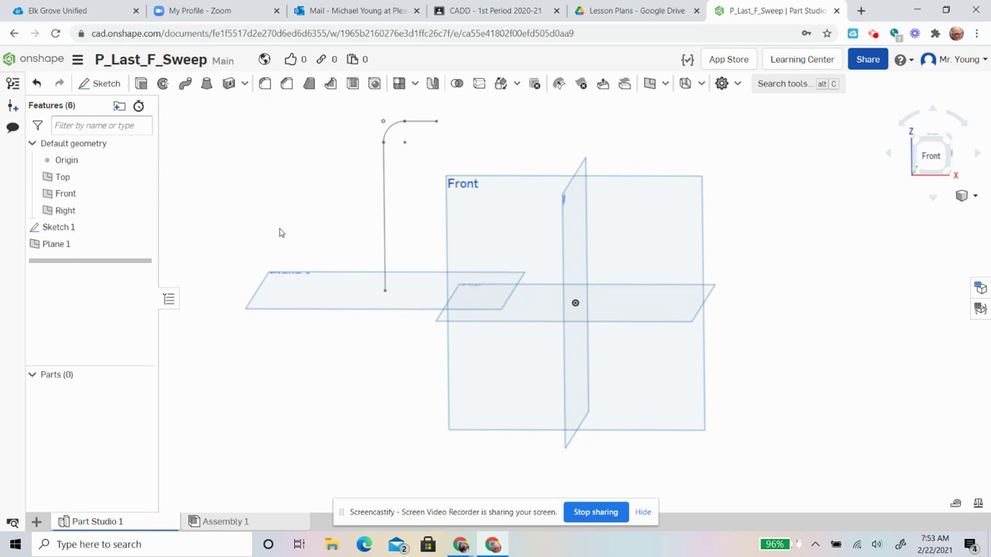
pyautogui.moveTo(281, 233); pyautogui.dragTo(284, 207, button='right')
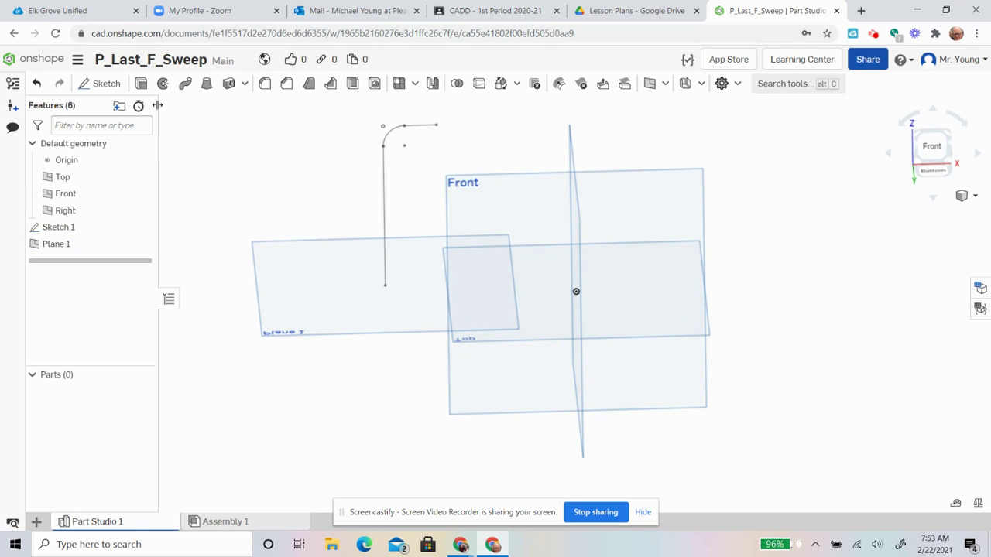
# - Start Sketch 2 on Plane 1 and turn the view normal to it
pyautogui.click(102, 83)
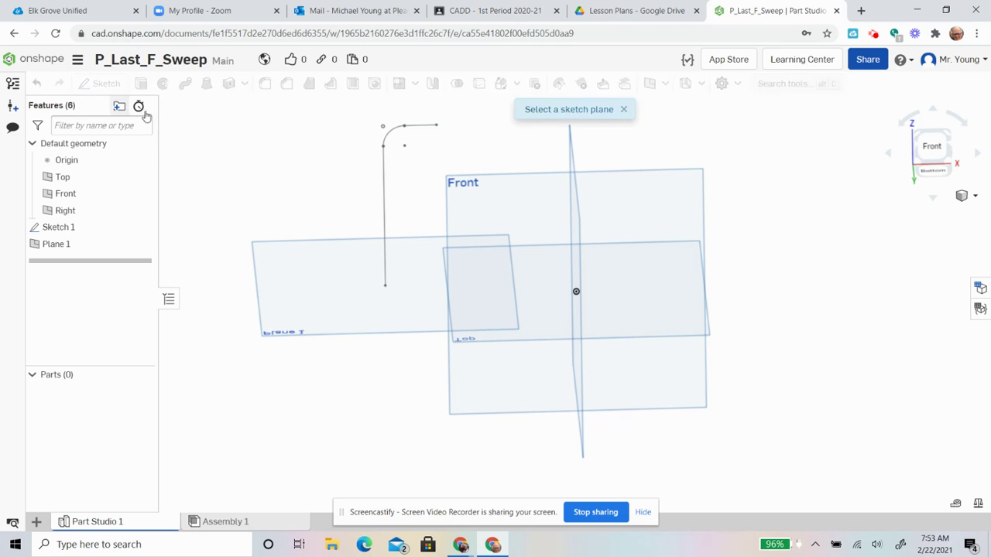
pyautogui.click(269, 254)
pyautogui.rightClick(246, 206)
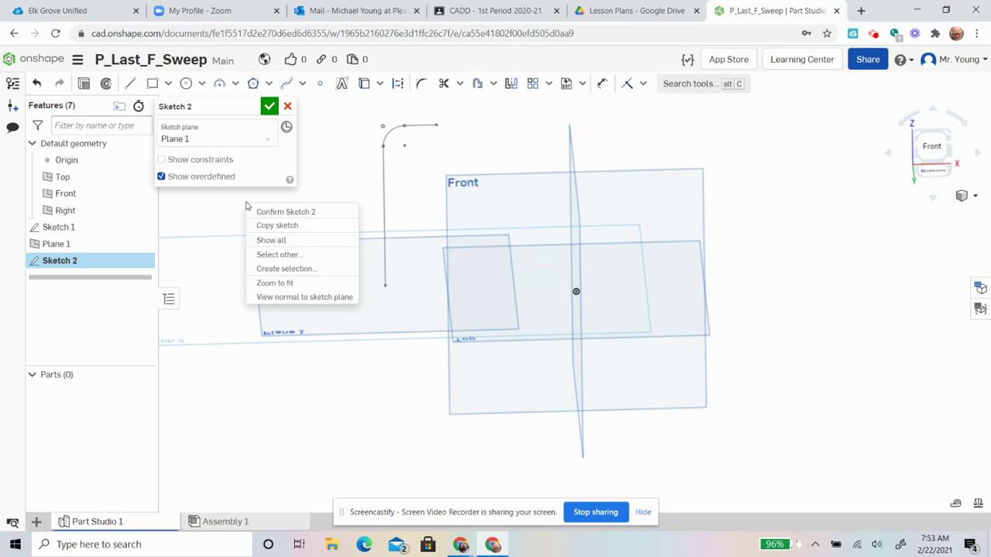
pyautogui.click(283, 297)
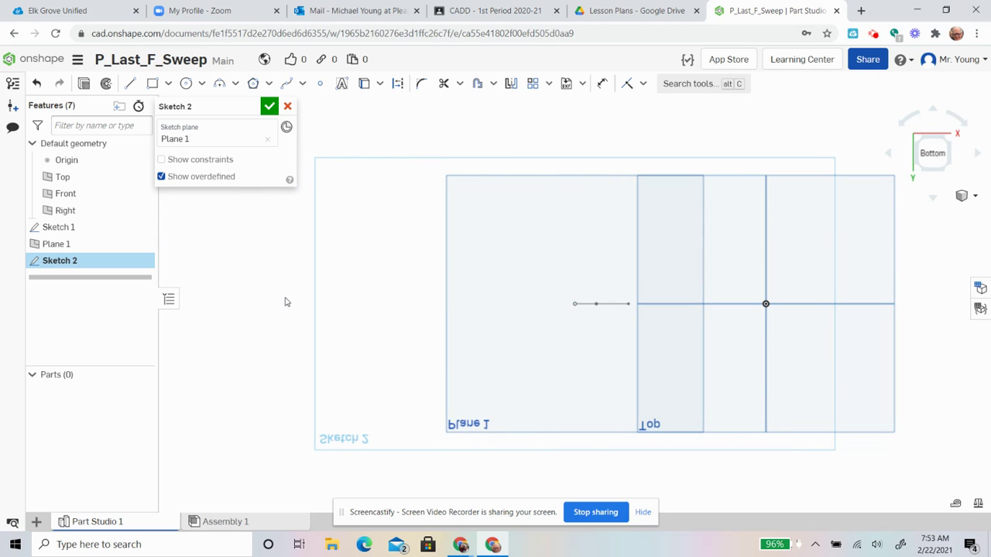
pyautogui.moveTo(470, 159); pyautogui.dragTo(466, 169, button='right')
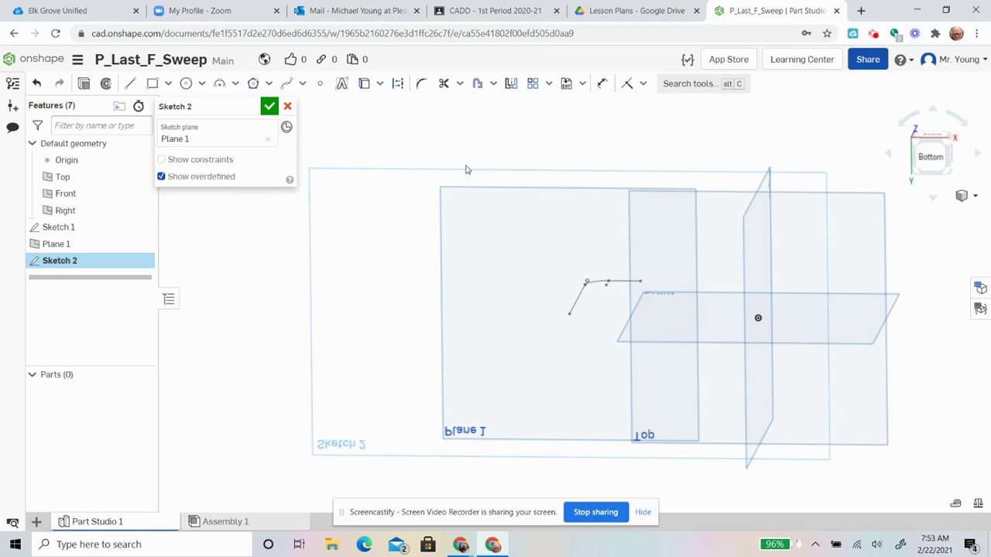
pyautogui.press('n')
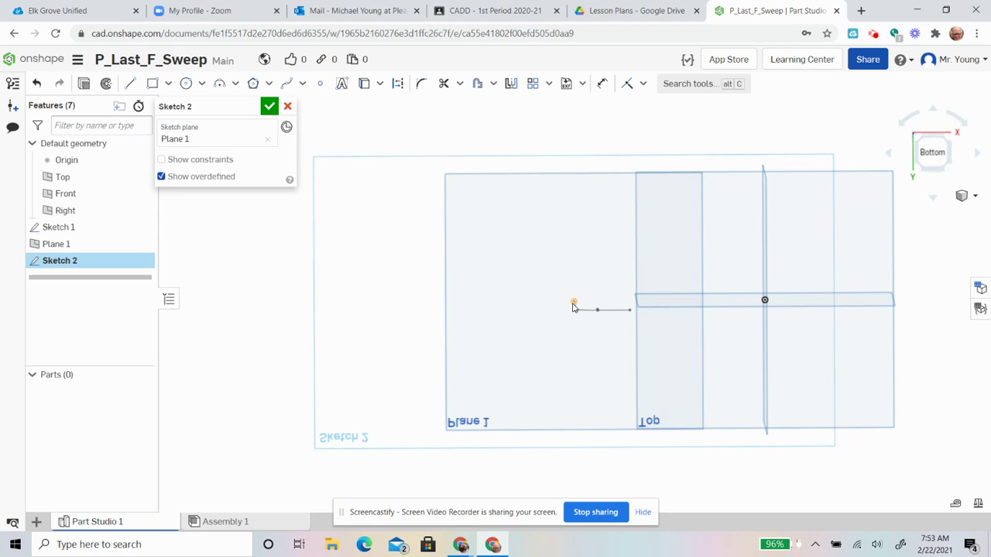
# - Draw a 6-sided inscribed polygon centred on the path's endpoint in Sketch 2
pyautogui.click(270, 86)
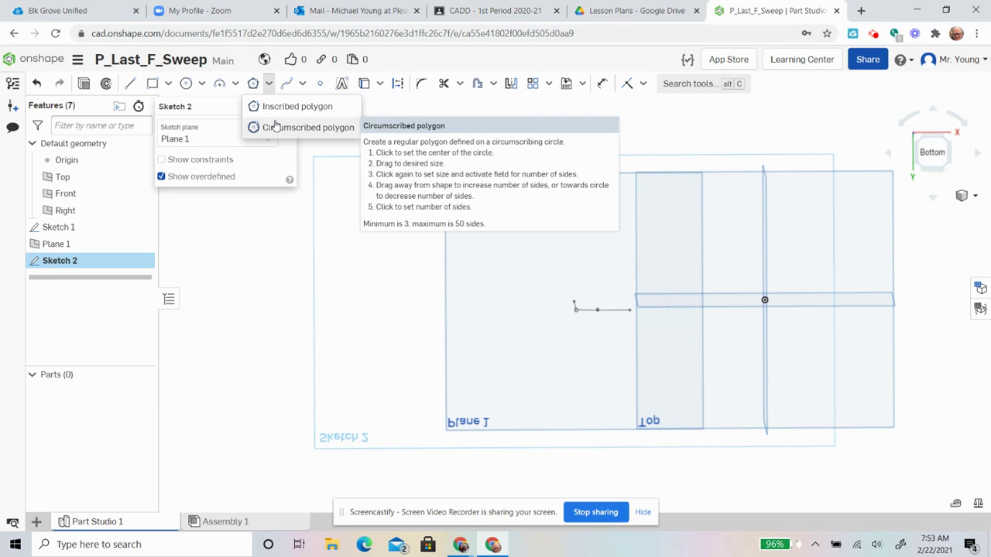
pyautogui.click(274, 108)
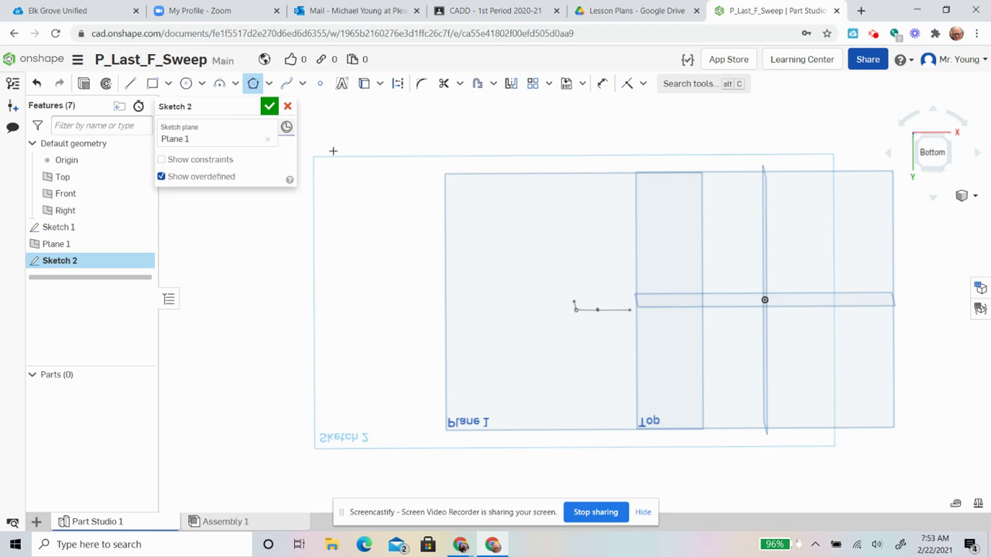
pyautogui.moveTo(527, 245)
pyautogui.mouseDown(button='right')
pyautogui.moveTo(519, 258)
pyautogui.moveTo(524, 248)
pyautogui.mouseUp(button='right')
pyautogui.press('n')
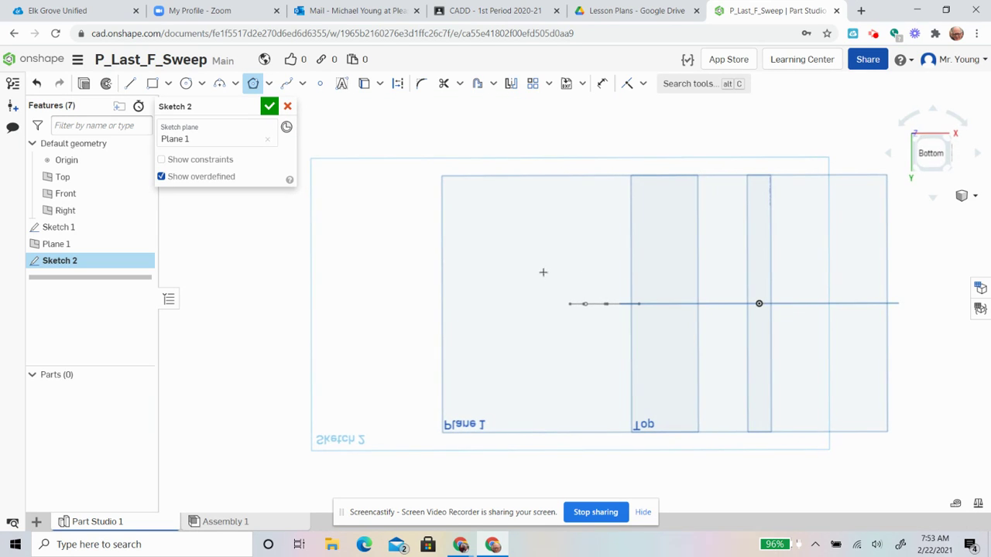
pyautogui.click(569, 303)
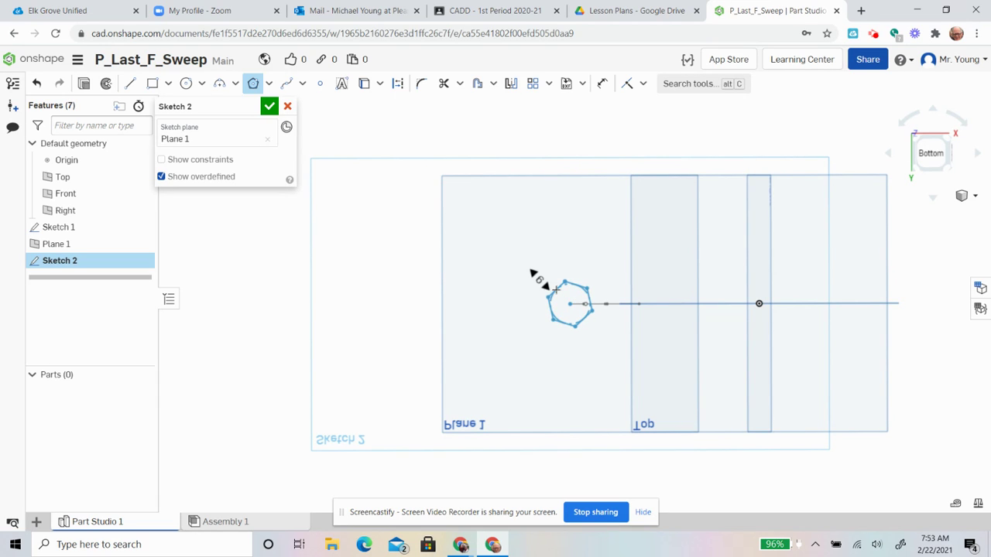
pyautogui.press('Up')
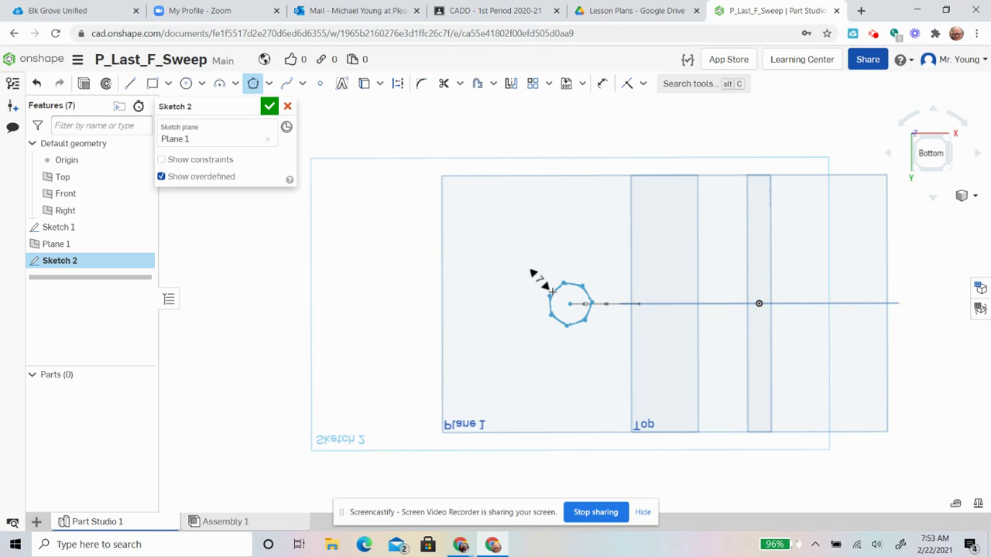
pyautogui.press('Down')
pyautogui.click(548, 288)
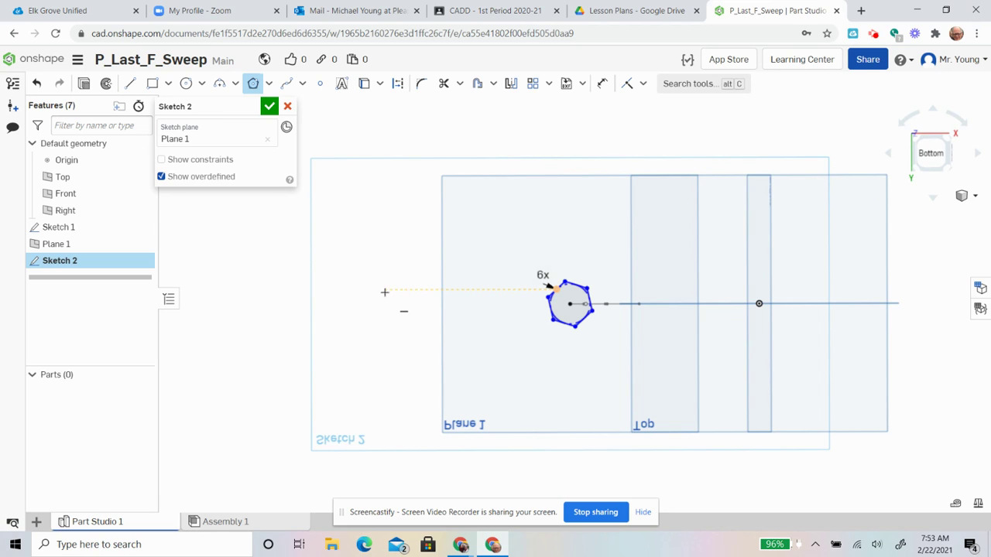
pyautogui.press('Escape')
pyautogui.rightClick(385, 294)
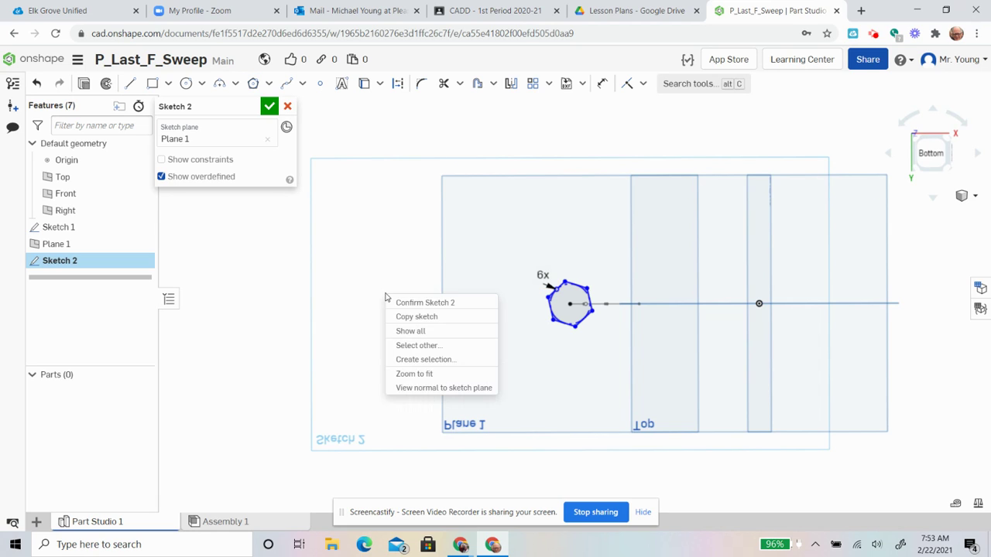
pyautogui.click(398, 387)
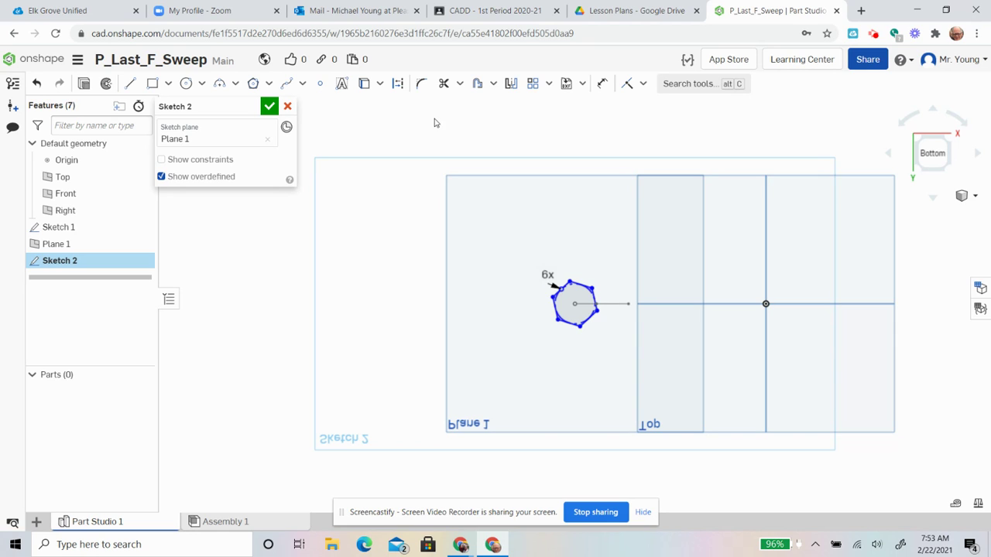
# - Set the polygon's circle diameter to 0.25 and accept Sketch 2
pyautogui.click(602, 84)
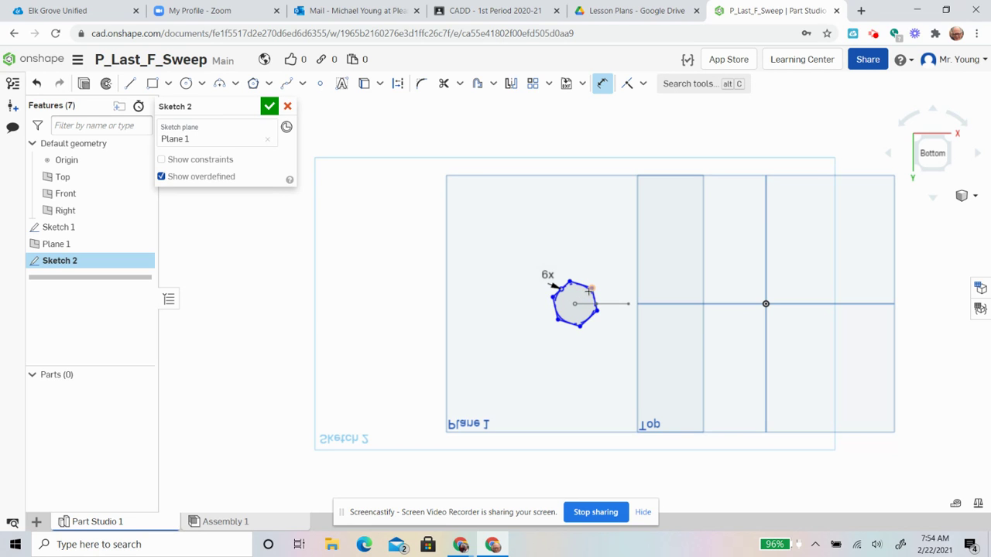
pyautogui.scroll(5, 582, 290)
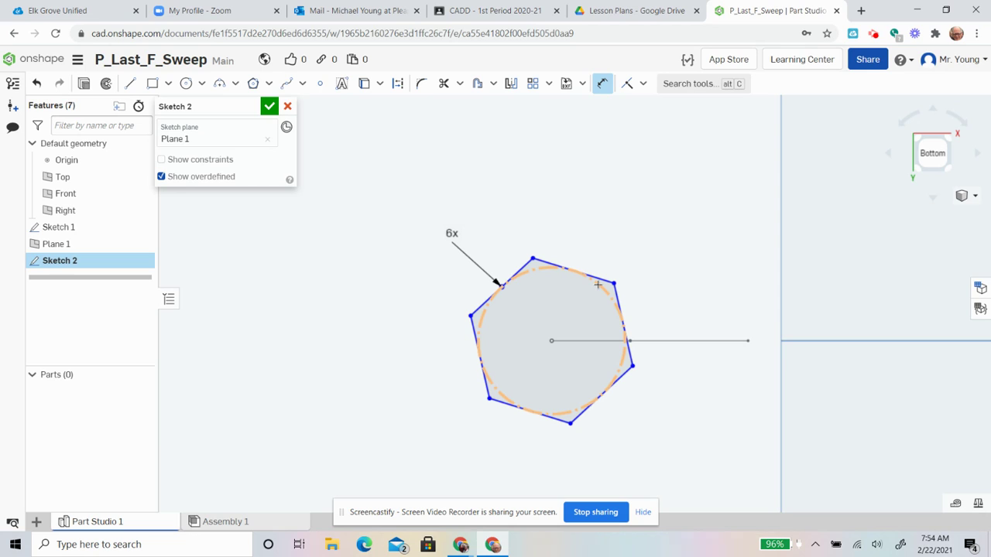
pyautogui.click(598, 285)
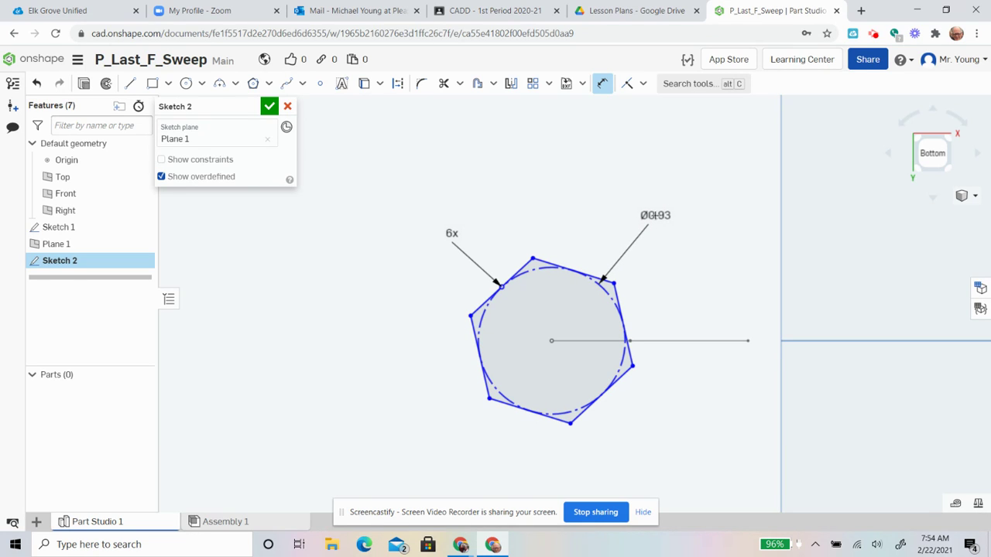
pyautogui.doubleClick(654, 215)
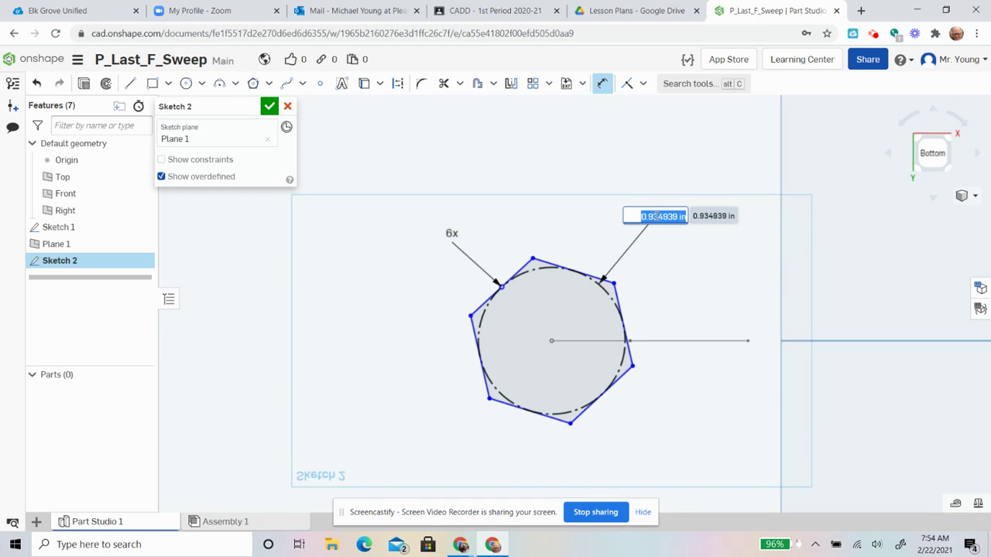
pyautogui.press('BackSpace')
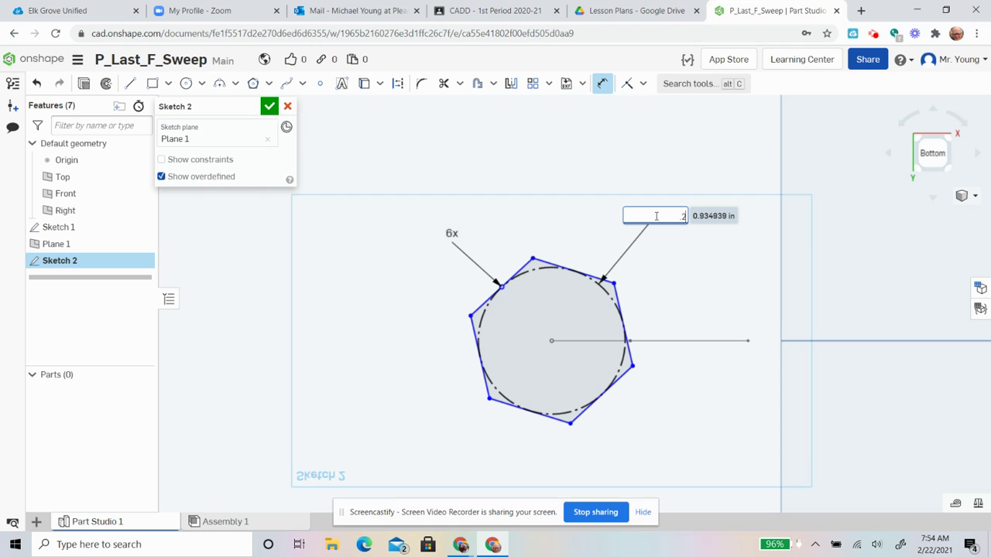
pyautogui.write('.25')
pyautogui.press('Return')
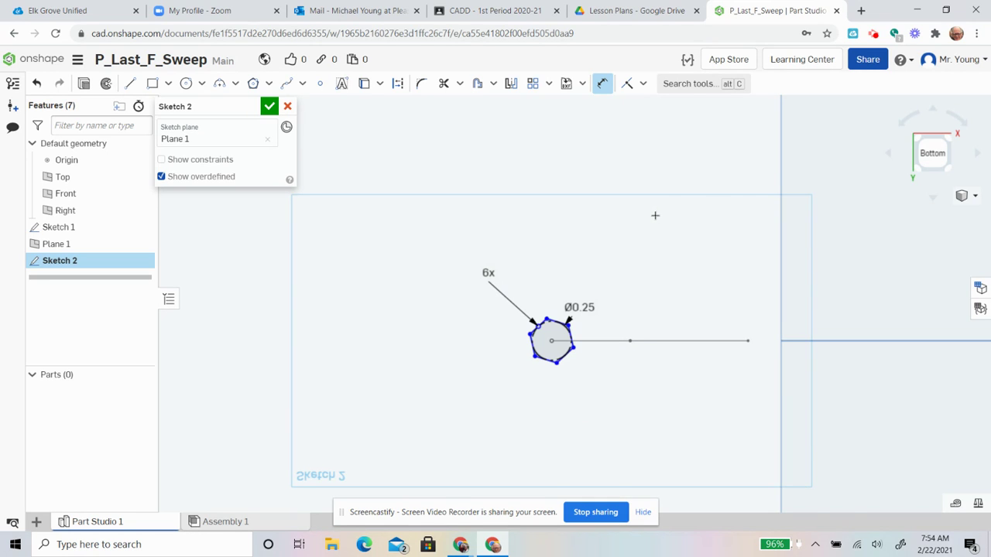
pyautogui.moveTo(553, 164)
pyautogui.mouseDown(button='right')
pyautogui.moveTo(549, 200)
pyautogui.moveTo(549, 192)
pyautogui.mouseUp(button='right')
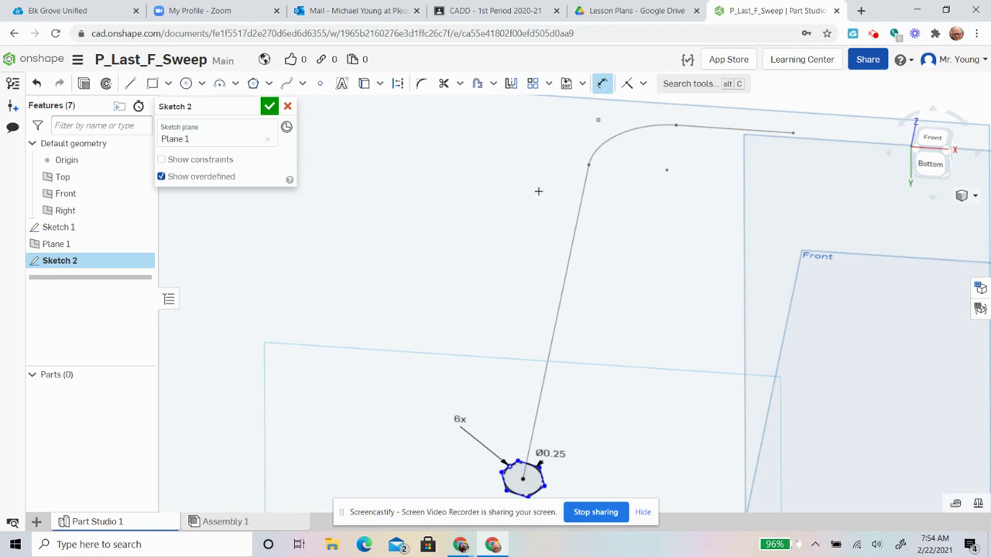
pyautogui.click(269, 107)
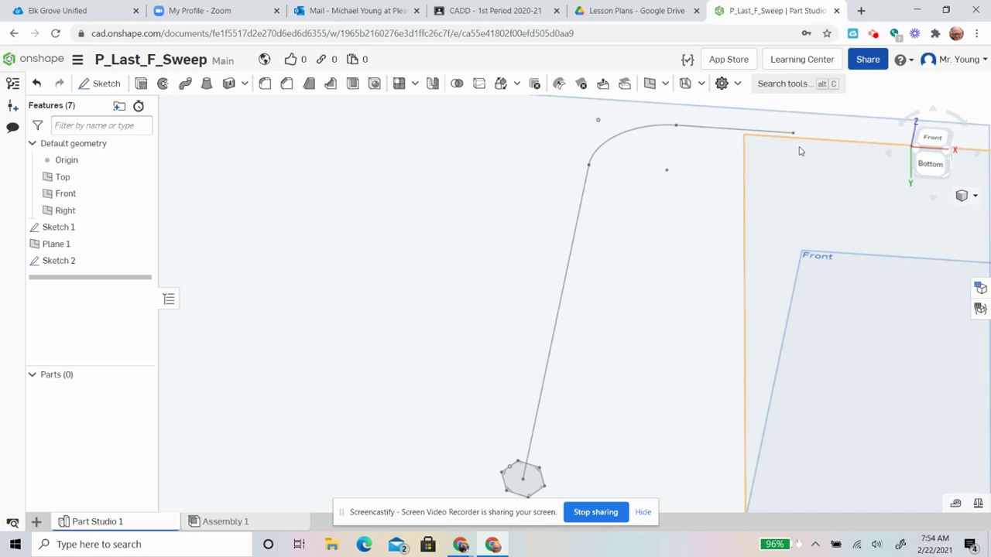
# - Sweep the hexagon along the long line, rounded bend and top line of Sketch 1
pyautogui.click(188, 90)
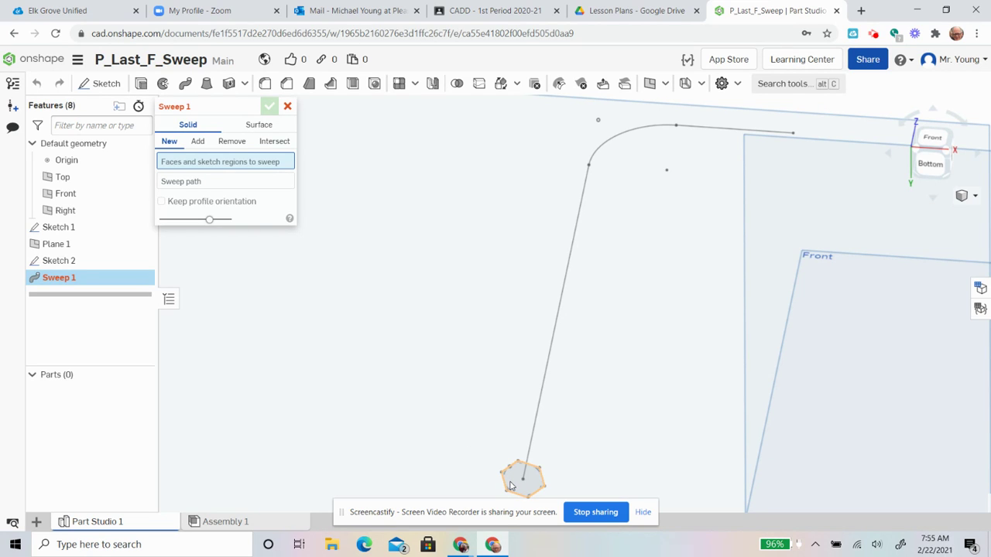
pyautogui.click(510, 485)
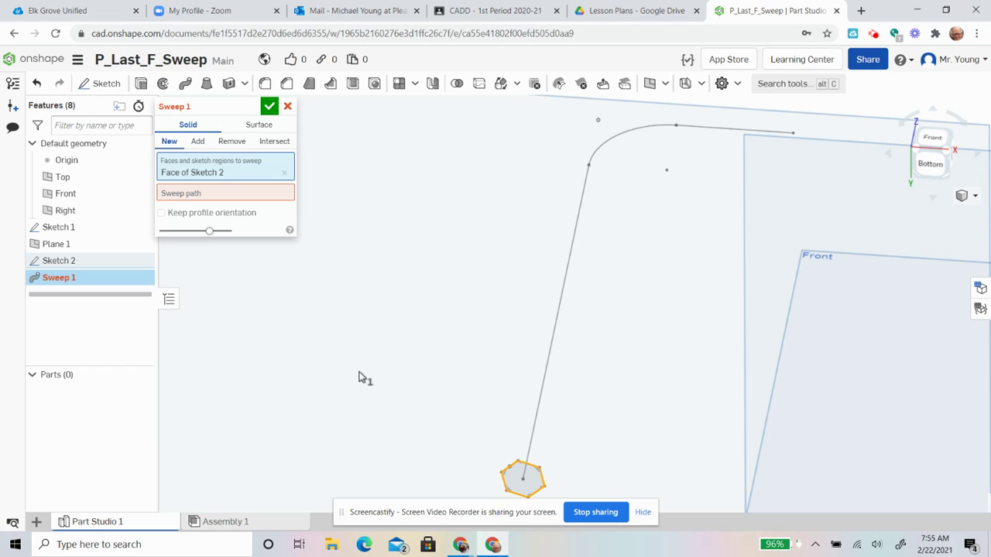
pyautogui.click(267, 194)
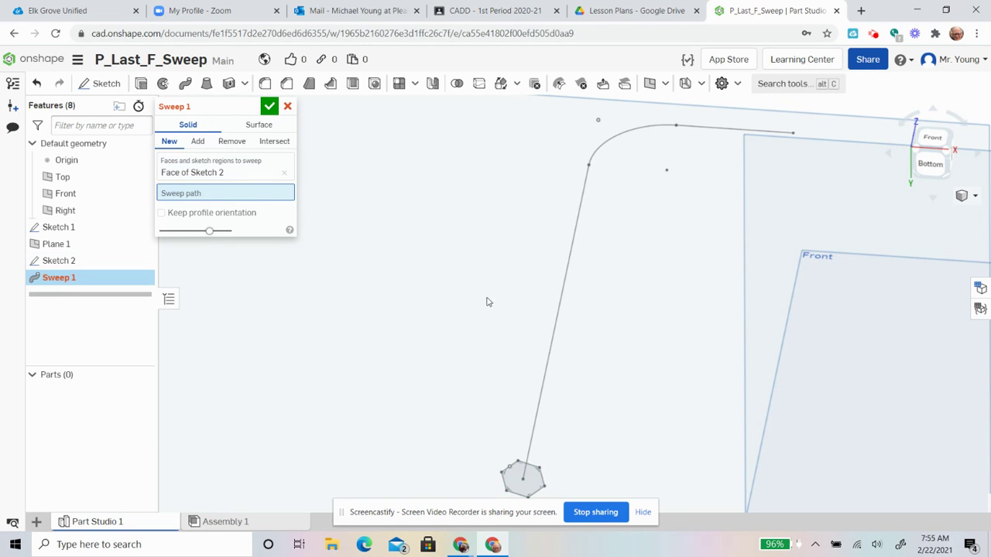
pyautogui.click(554, 338)
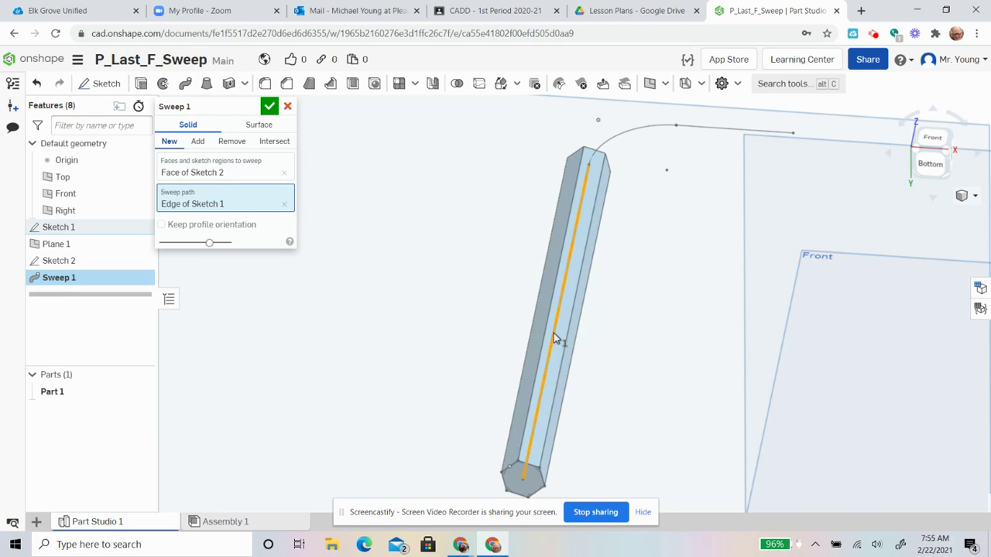
pyautogui.click(633, 138)
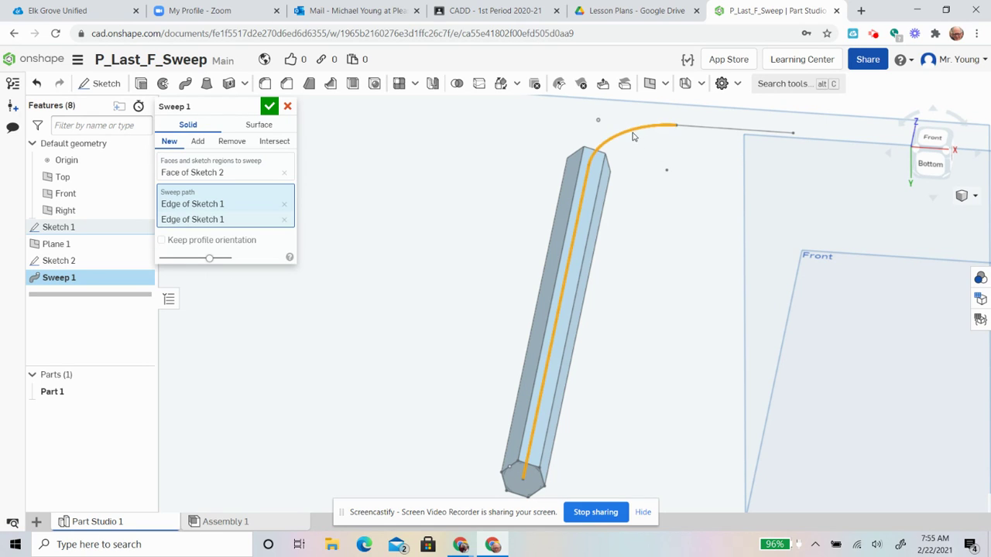
pyautogui.click(706, 136)
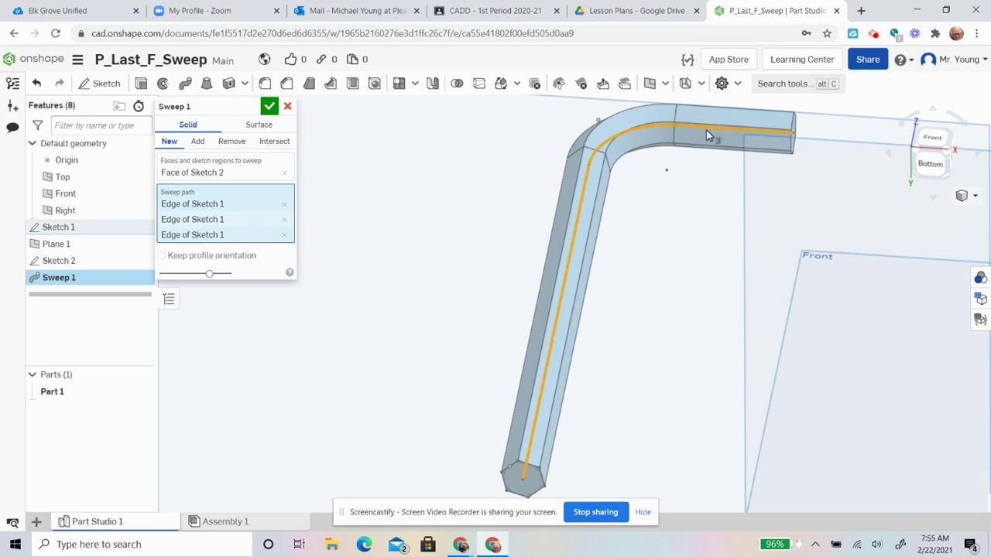
pyautogui.click(269, 107)
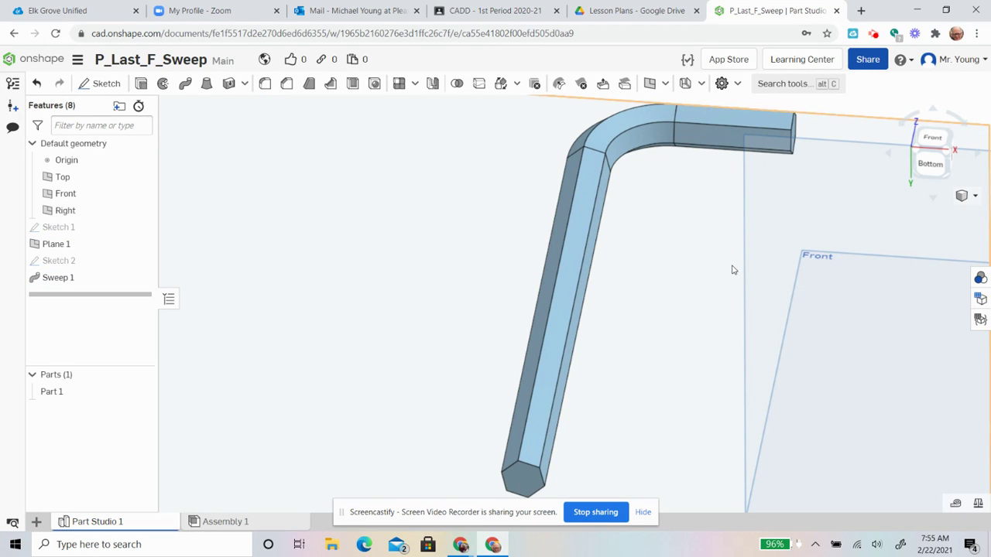
# - Clear the Plane 1 selection and switch to an isometric view of Part 1
pyautogui.rightClick(696, 270)
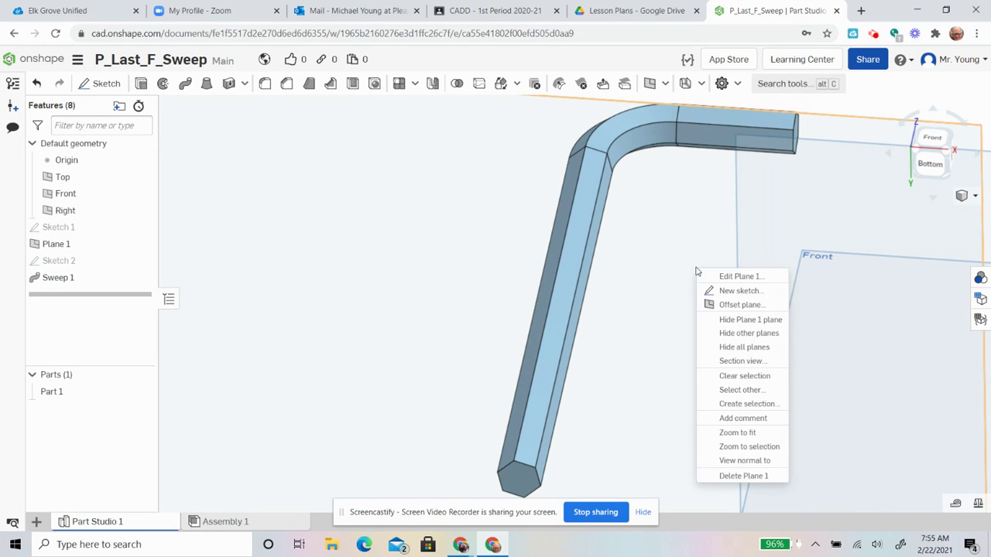
pyautogui.click(673, 296)
pyautogui.click(672, 293)
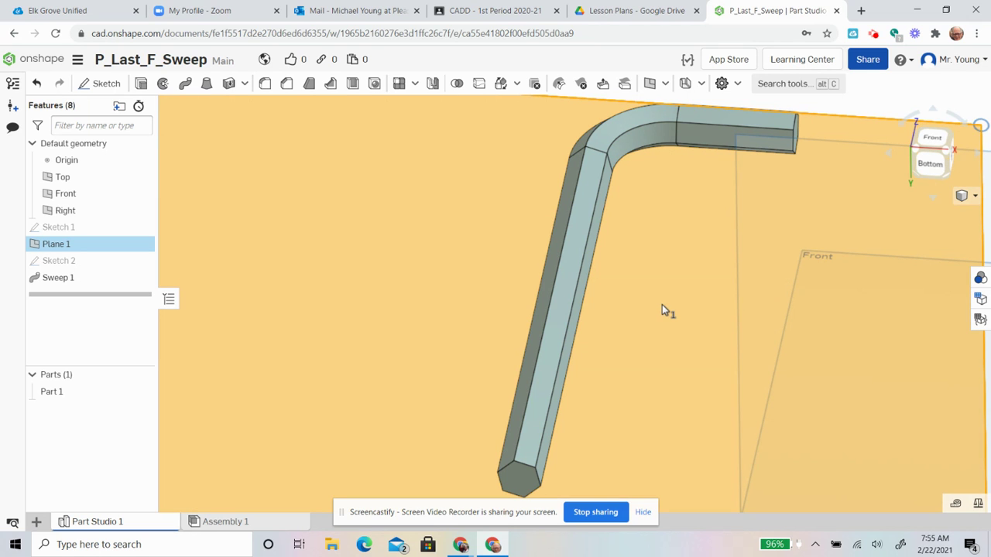
pyautogui.scroll(3, 662, 305)
pyautogui.scroll(-5, 662, 305)
pyautogui.scroll(-3, 663, 307)
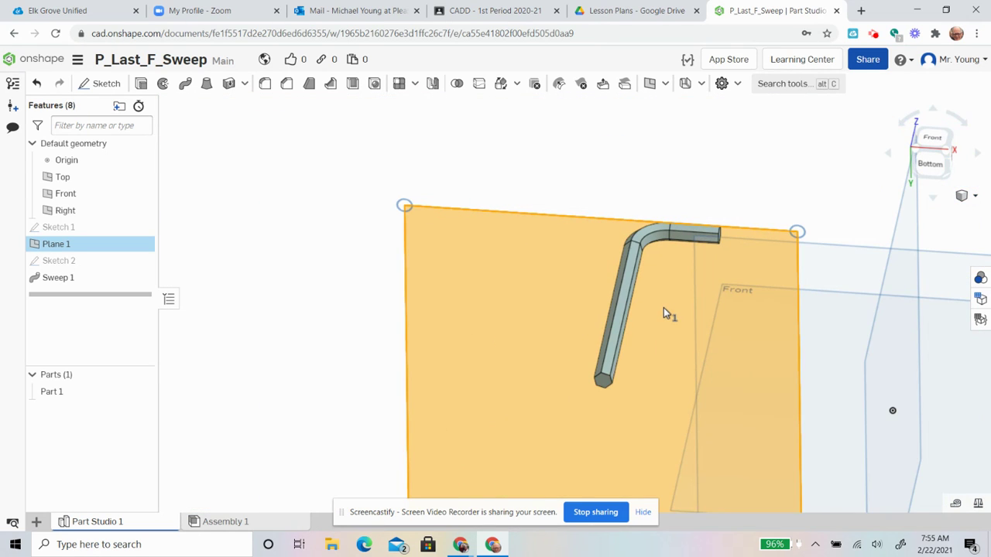
pyautogui.click(593, 164)
pyautogui.rightClick(595, 163)
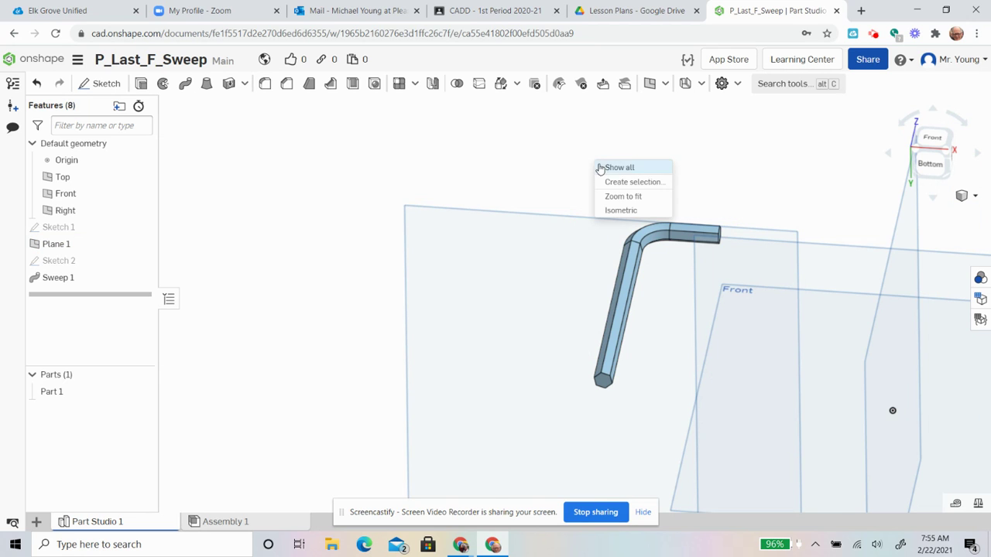
pyautogui.click(613, 210)
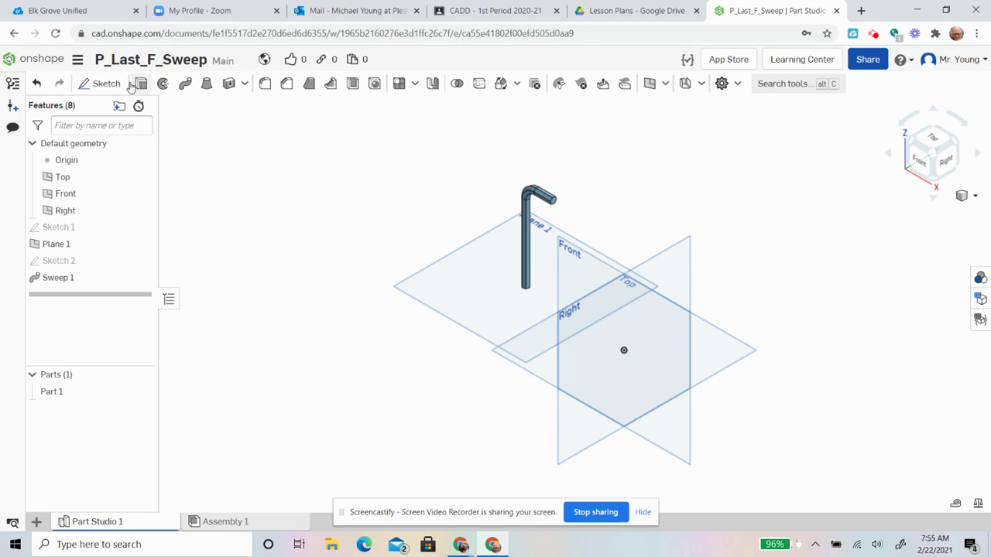
# - Start Sketch 3 on the Front plane, viewed face-on and fitted to the screen
pyautogui.click(97, 84)
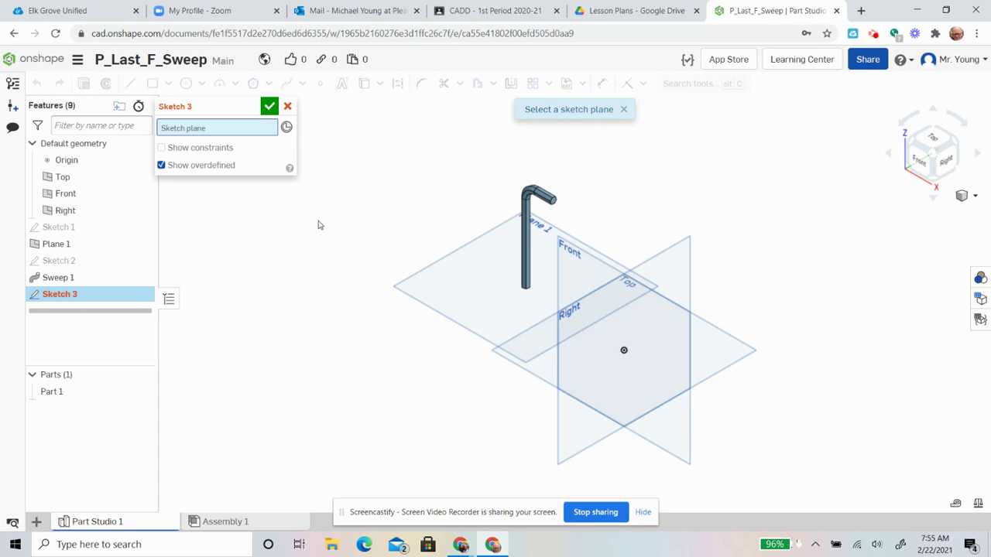
pyautogui.click(565, 263)
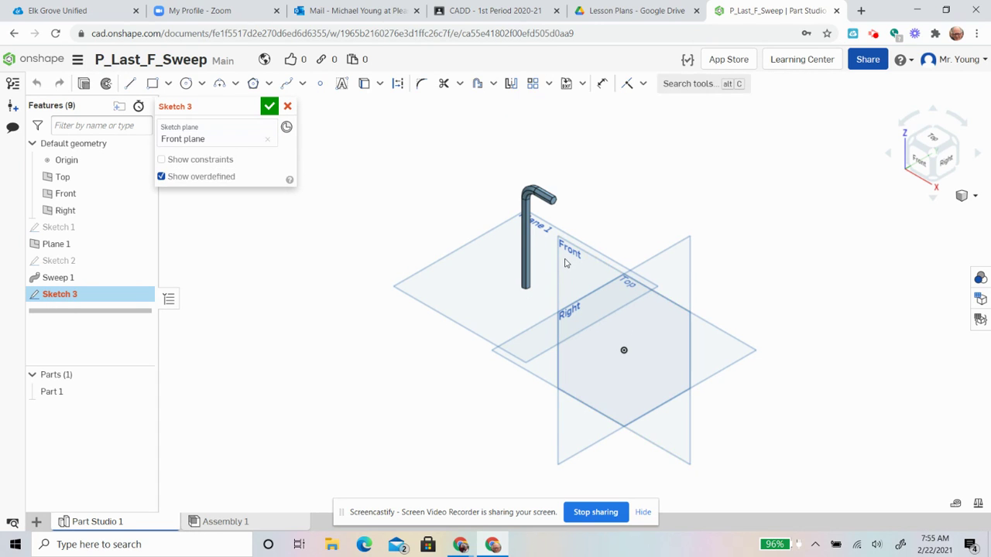
pyautogui.rightClick(290, 251)
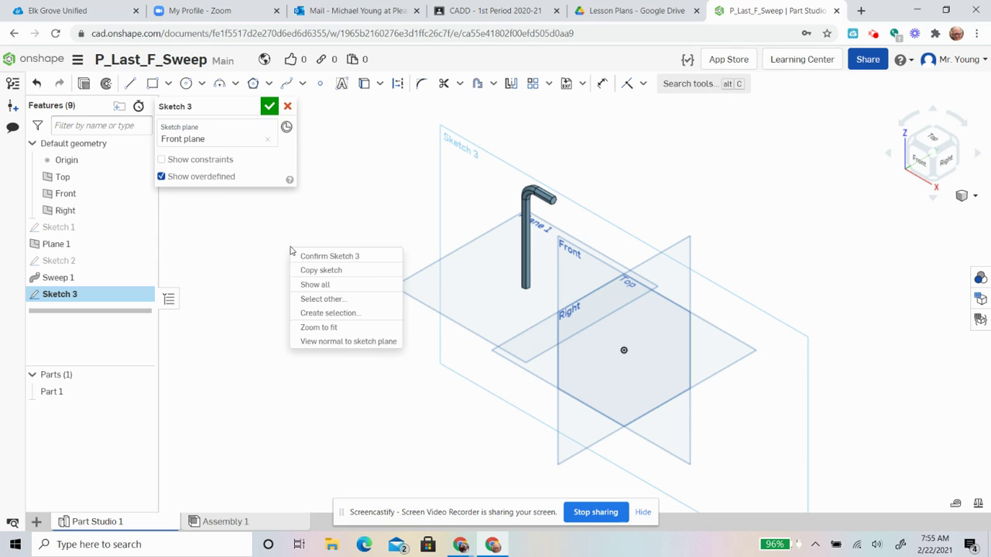
pyautogui.click(318, 343)
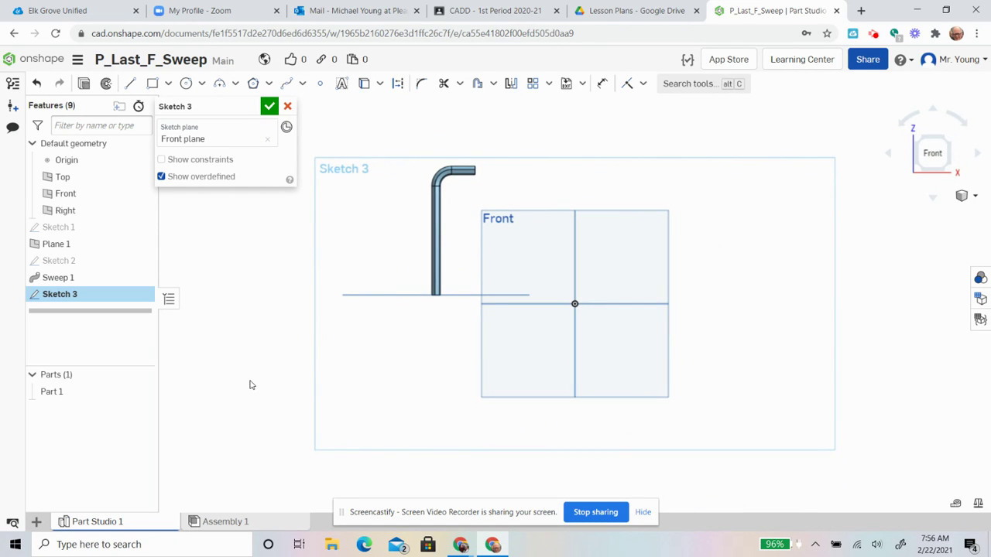
pyautogui.scroll(3, 249, 385)
pyautogui.press('f')
pyautogui.scroll(-2, 874, 146)
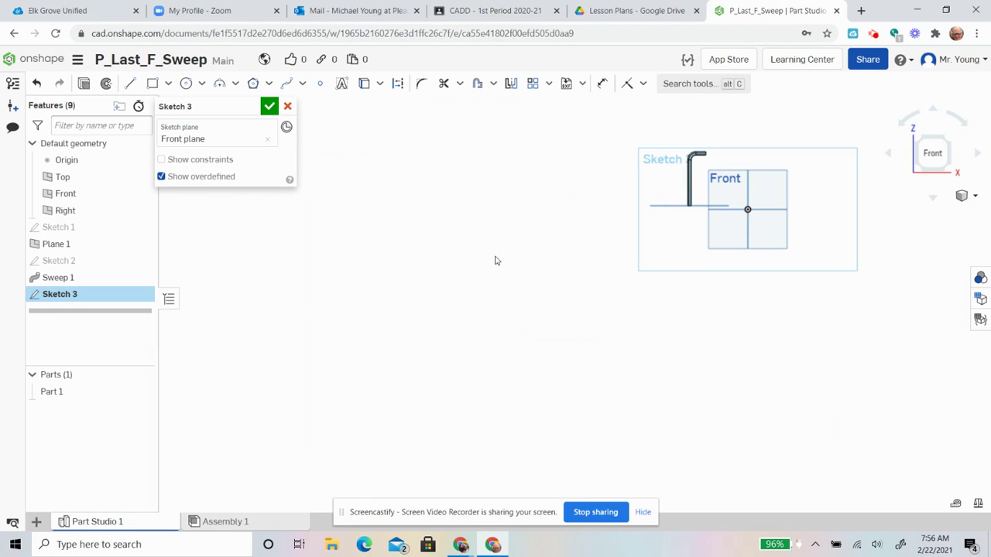
# - Draw two center-point circles side by side, about Ø3.22 and Ø3.53
pyautogui.click(185, 83)
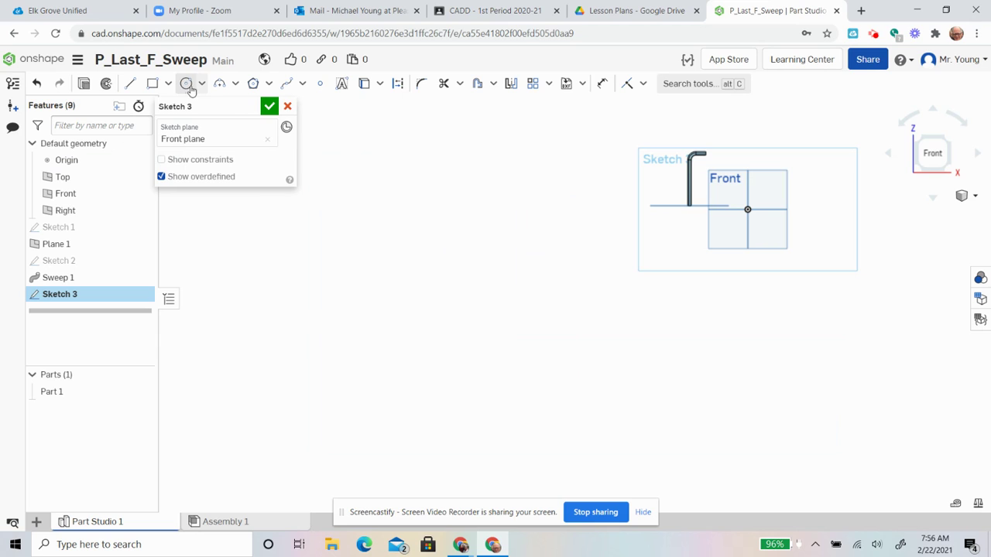
pyautogui.click(291, 329)
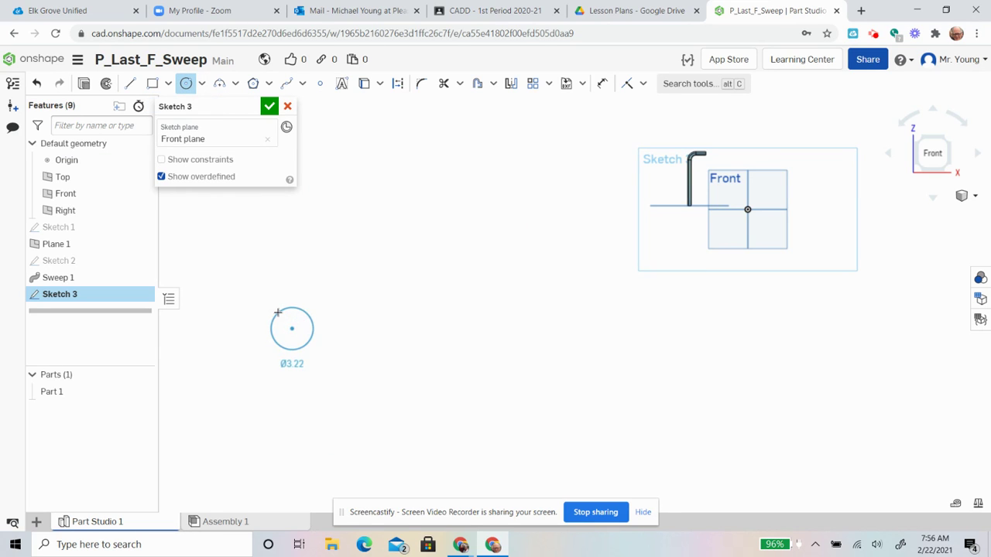
pyautogui.click(277, 313)
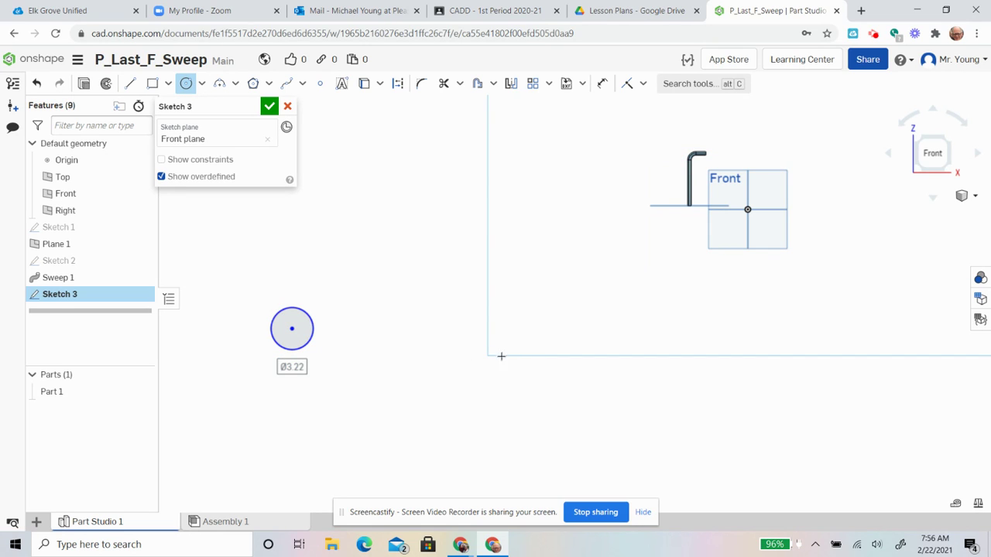
pyautogui.click(550, 334)
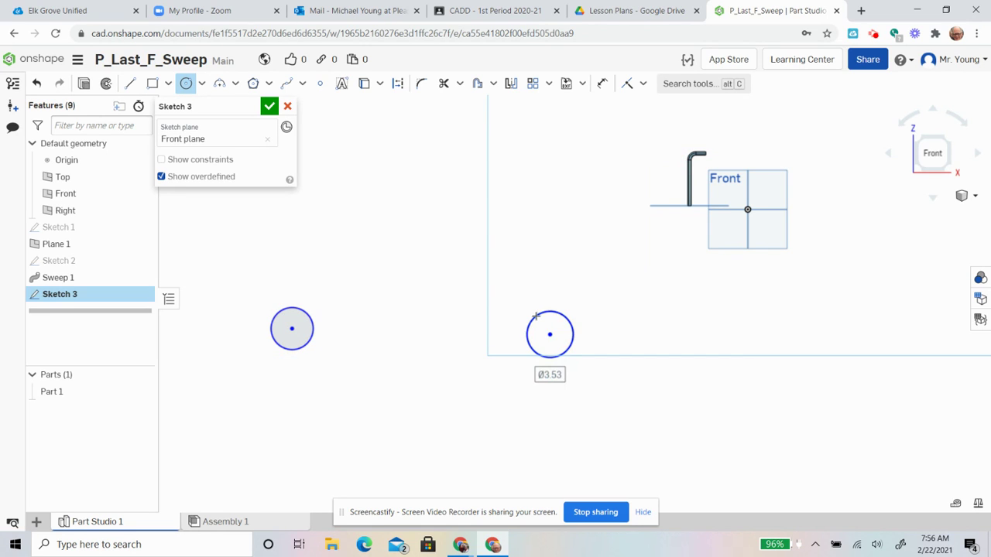
pyautogui.click(533, 318)
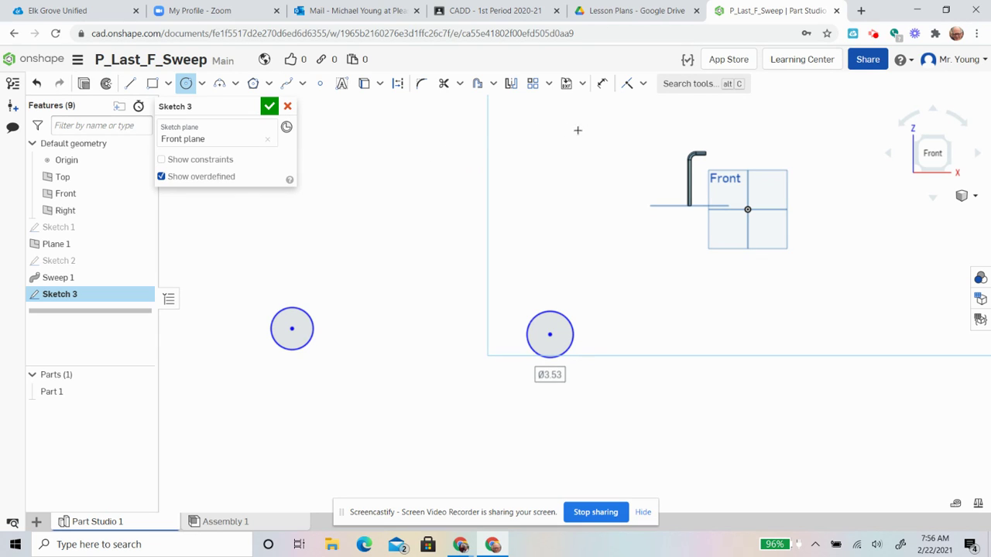
# - Draw a line across the two circle bottoms and make it tangent to both circles
pyautogui.click(129, 83)
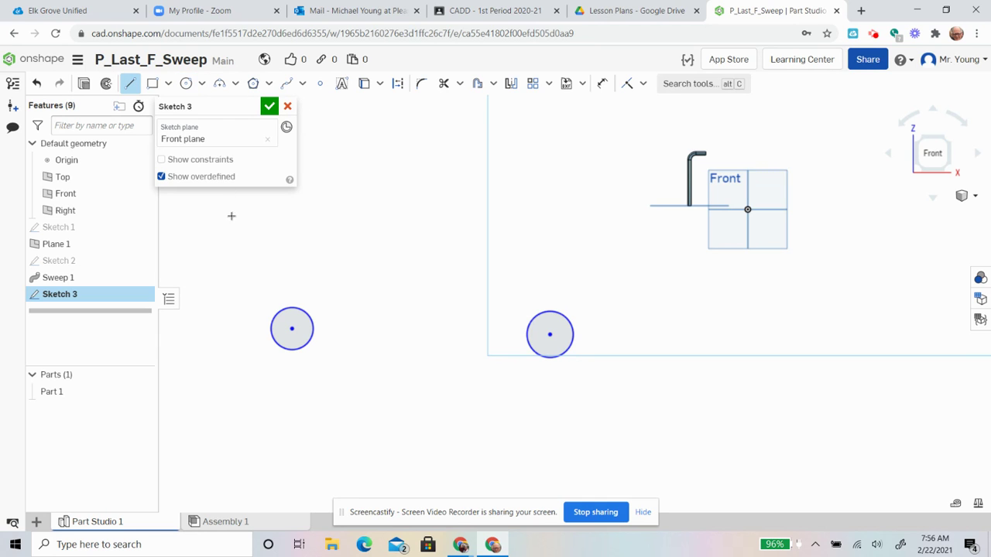
pyautogui.click(292, 351)
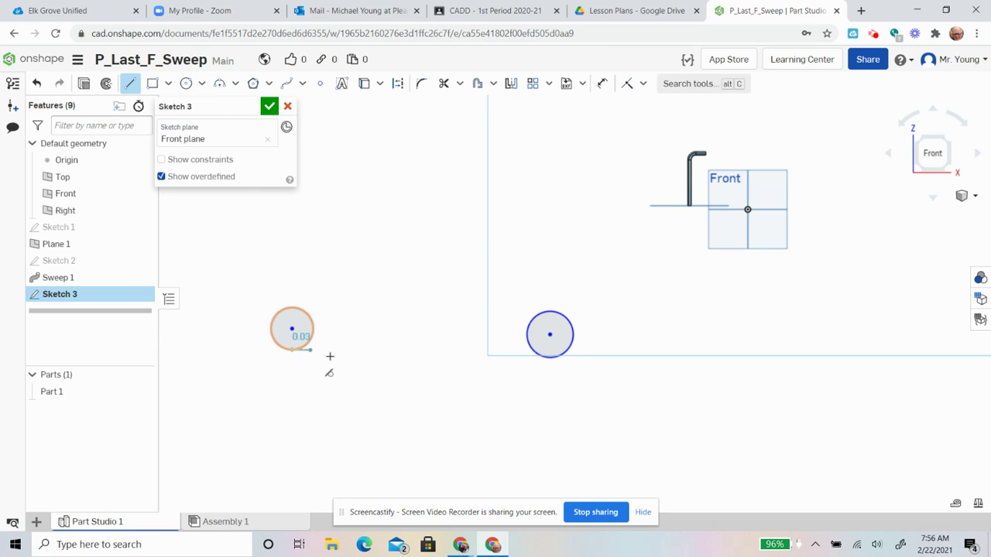
pyautogui.click(551, 358)
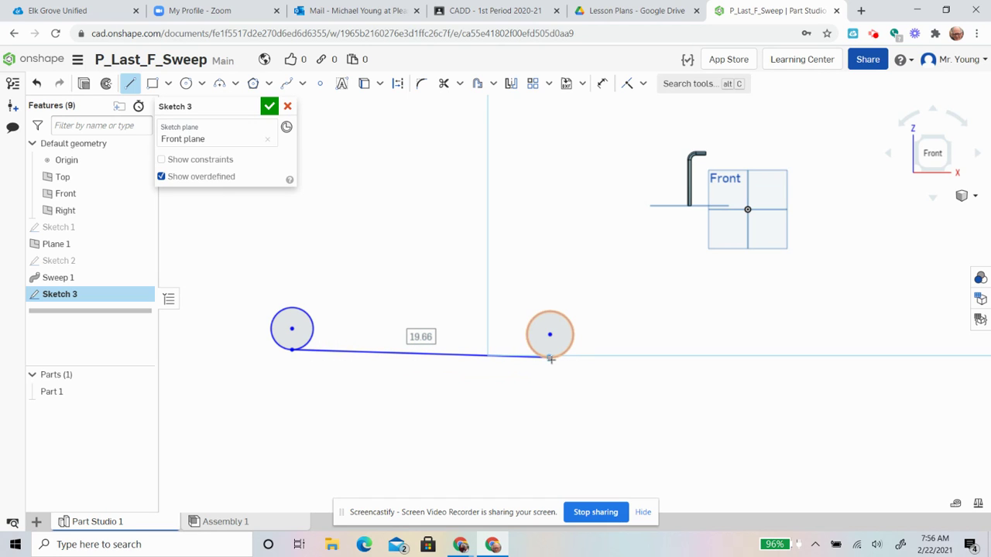
pyautogui.click(645, 89)
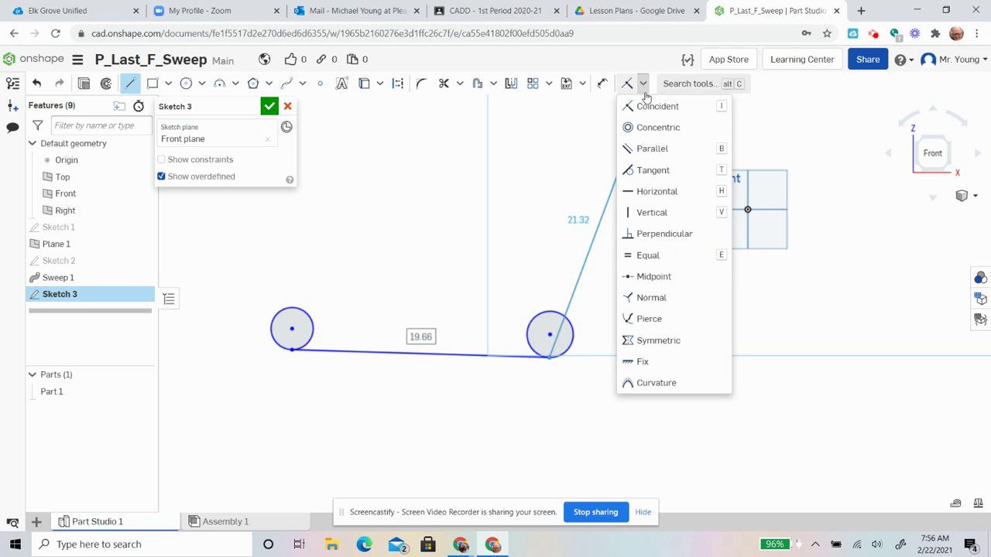
pyautogui.click(643, 170)
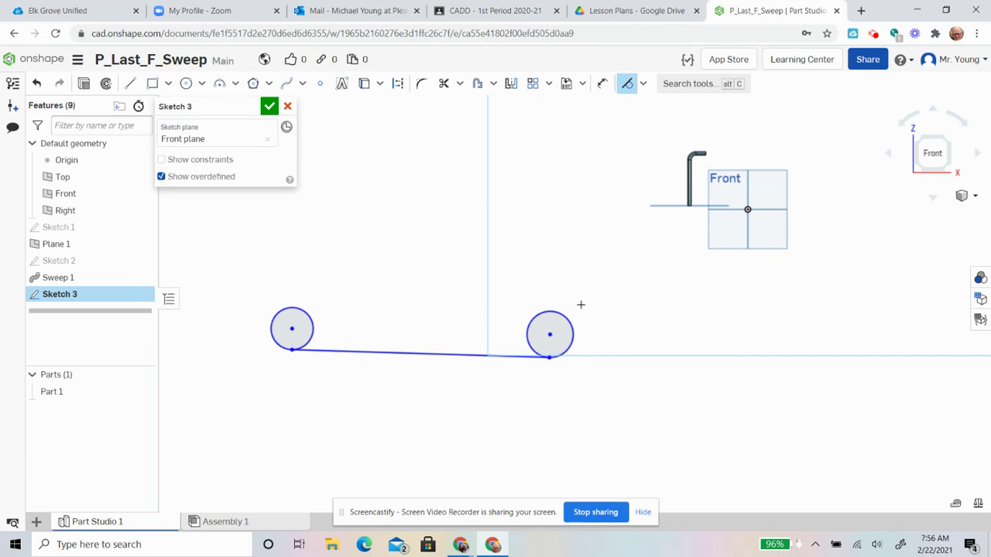
pyautogui.click(551, 349)
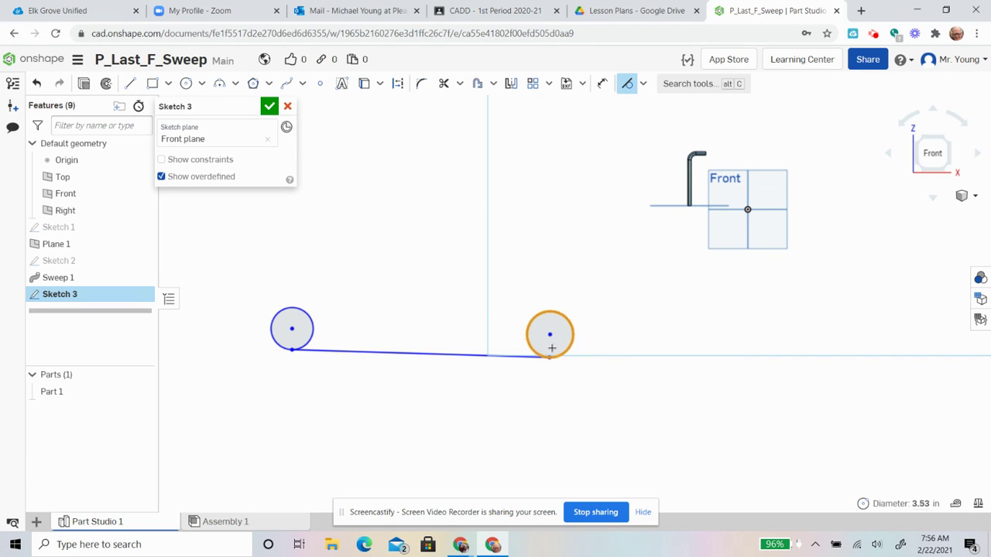
pyautogui.click(511, 356)
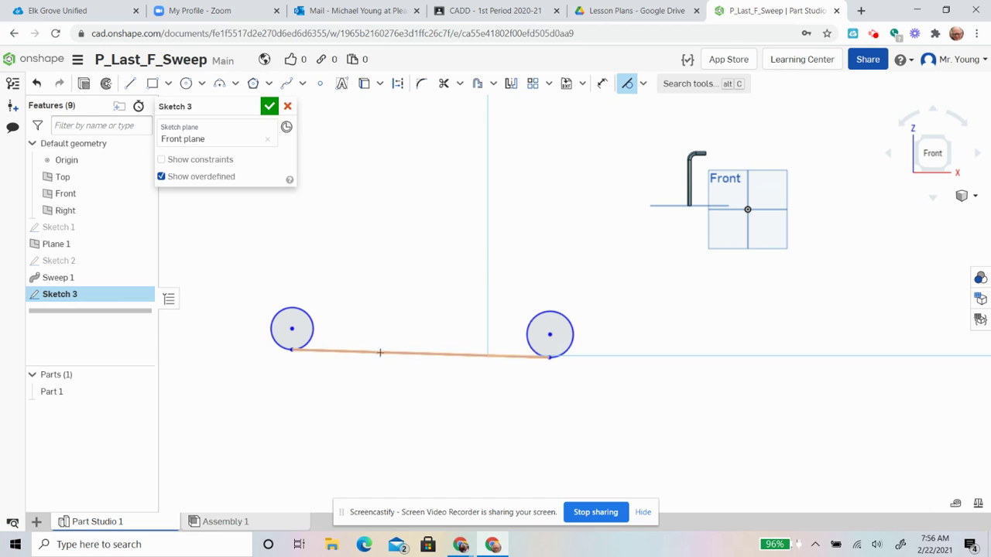
pyautogui.click(282, 348)
pyautogui.click(321, 350)
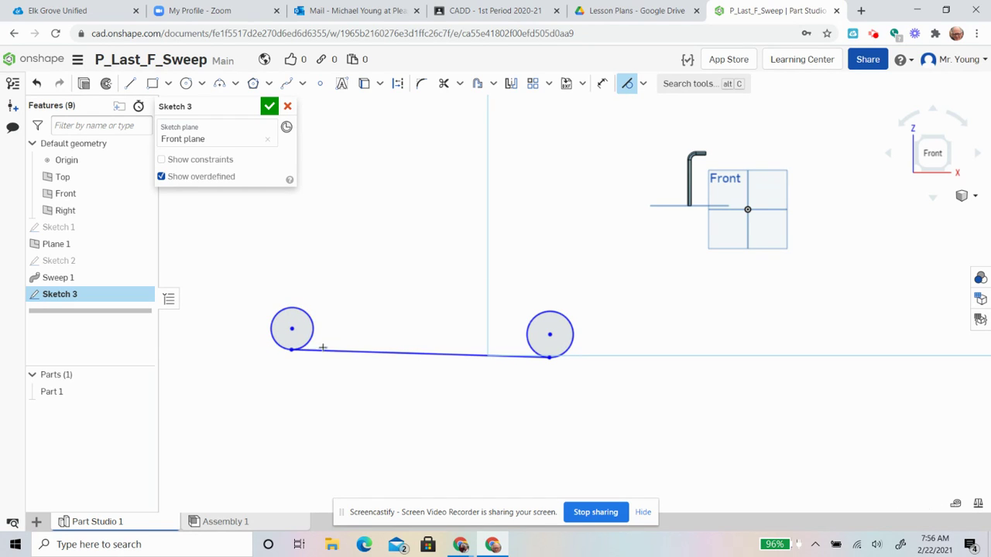
# - Constrain the two circle centres to be horizontally level
pyautogui.click(643, 87)
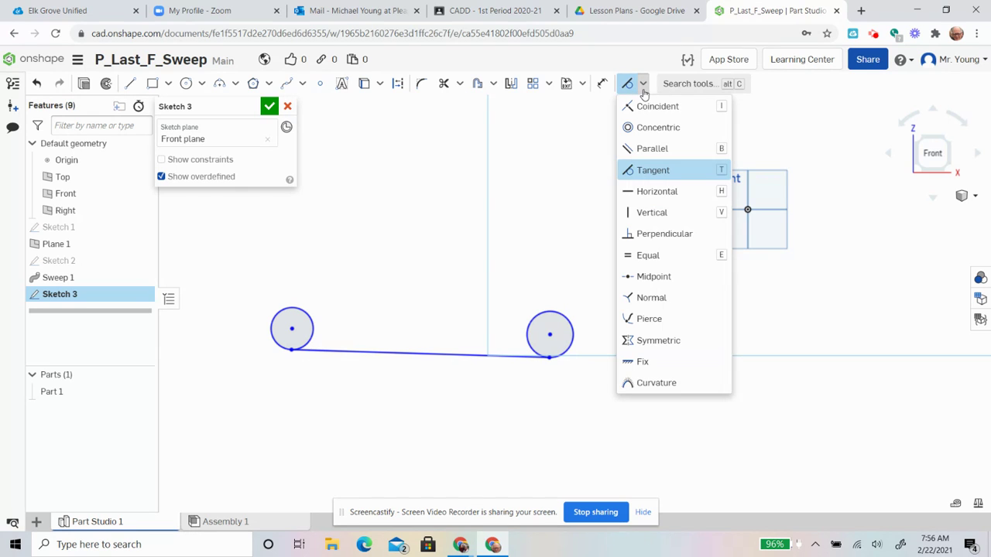
pyautogui.click(642, 191)
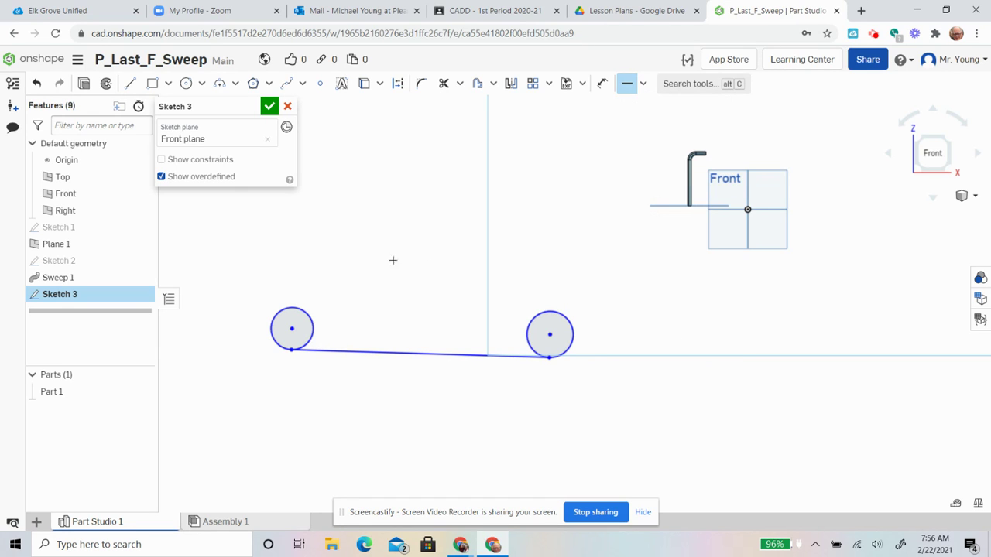
pyautogui.click(290, 329)
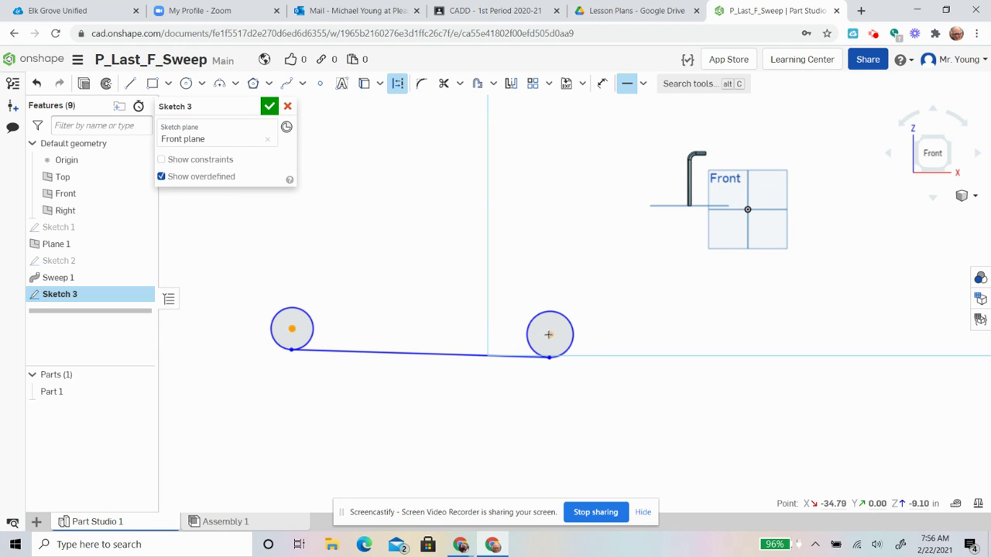
pyautogui.click(549, 335)
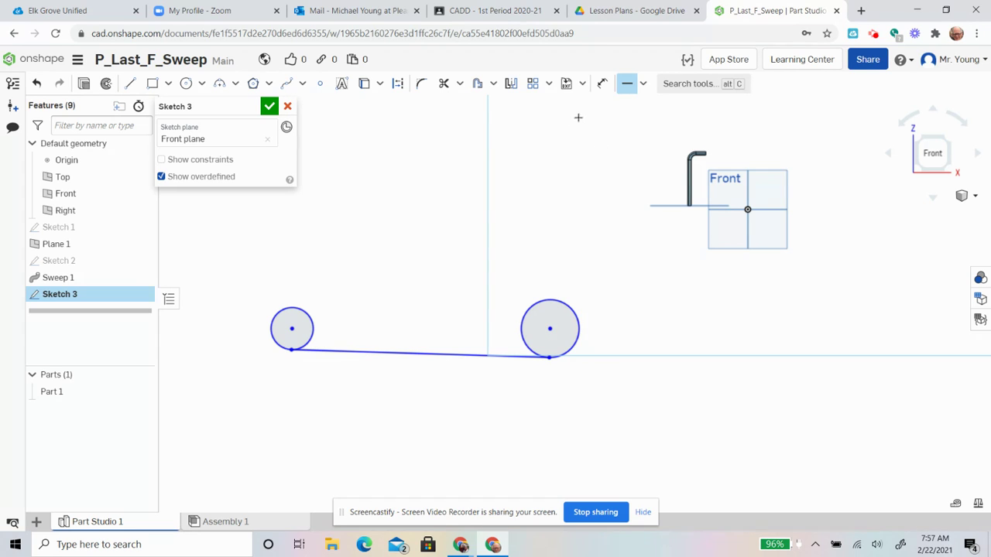
# - Dimension the right and left circle diameters to 1.5 each
pyautogui.click(602, 83)
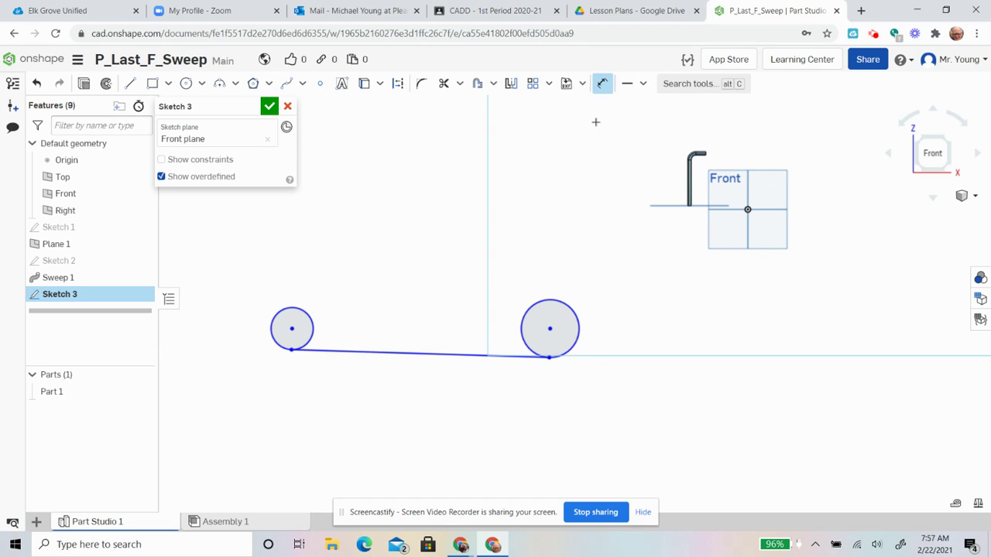
pyautogui.click(566, 304)
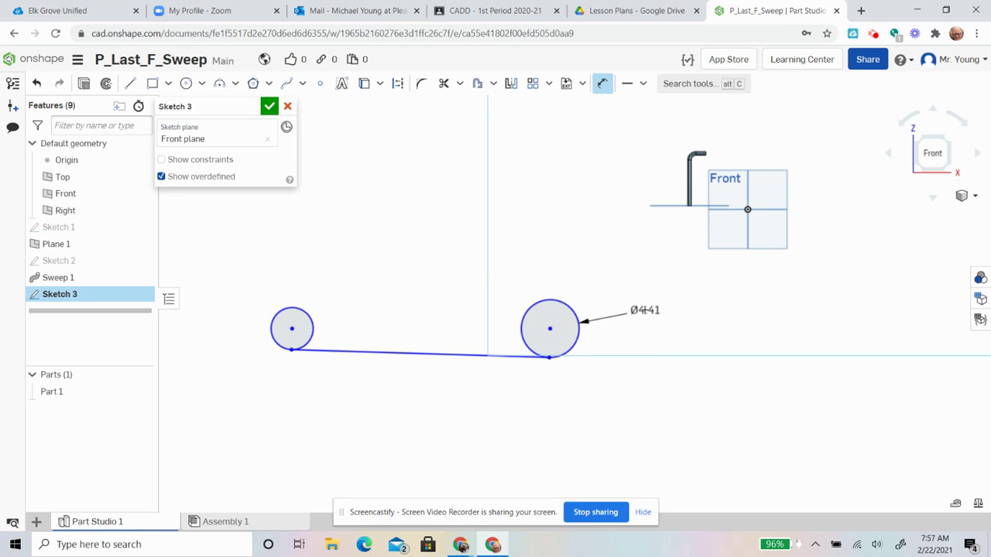
pyautogui.click(645, 310)
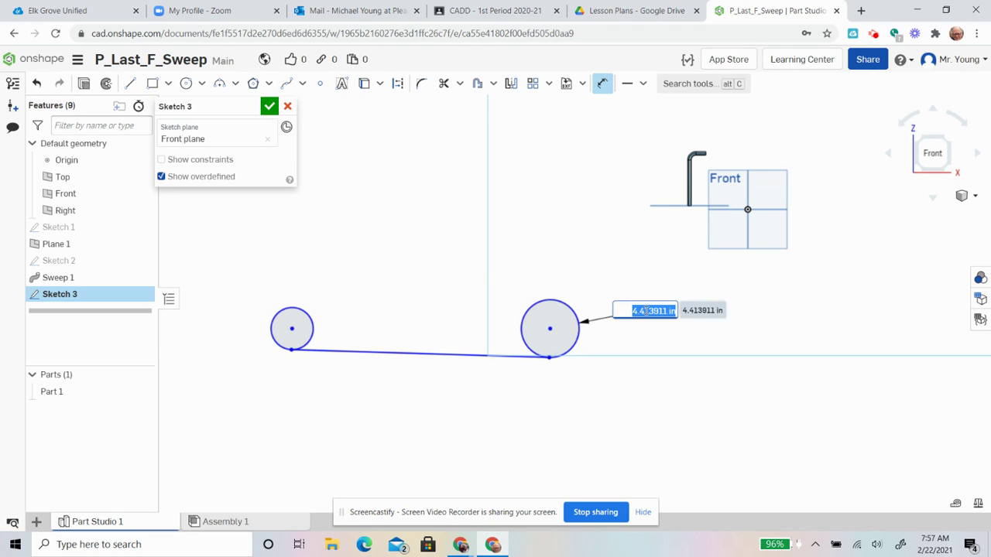
pyautogui.write('1.5')
pyautogui.press('Return')
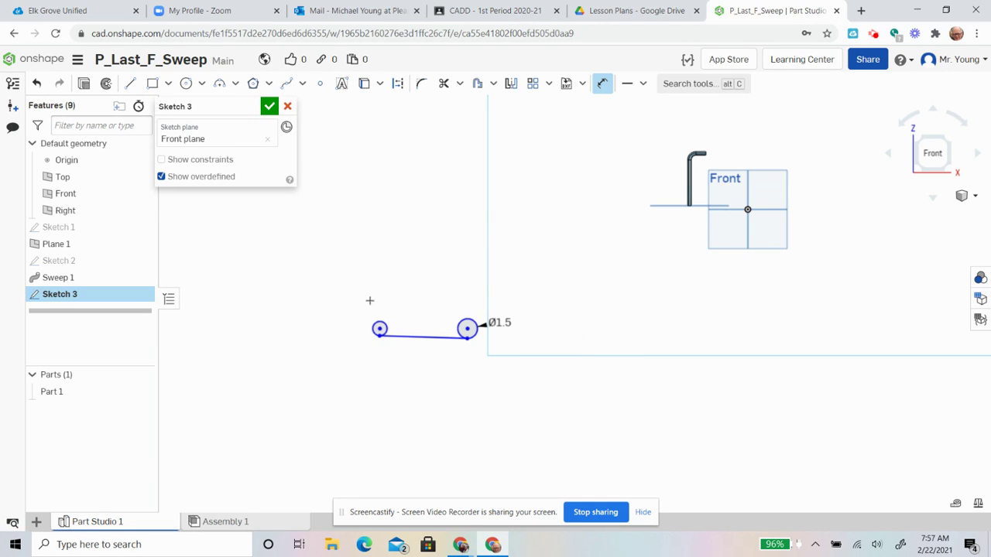
pyautogui.click(378, 328)
pyautogui.click(330, 305)
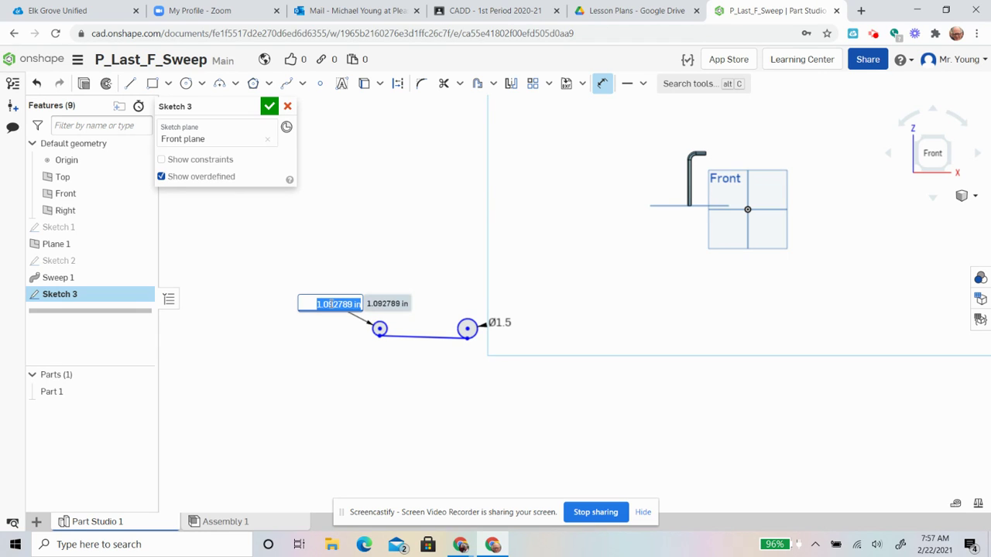
pyautogui.write('1.5')
pyautogui.press('Return')
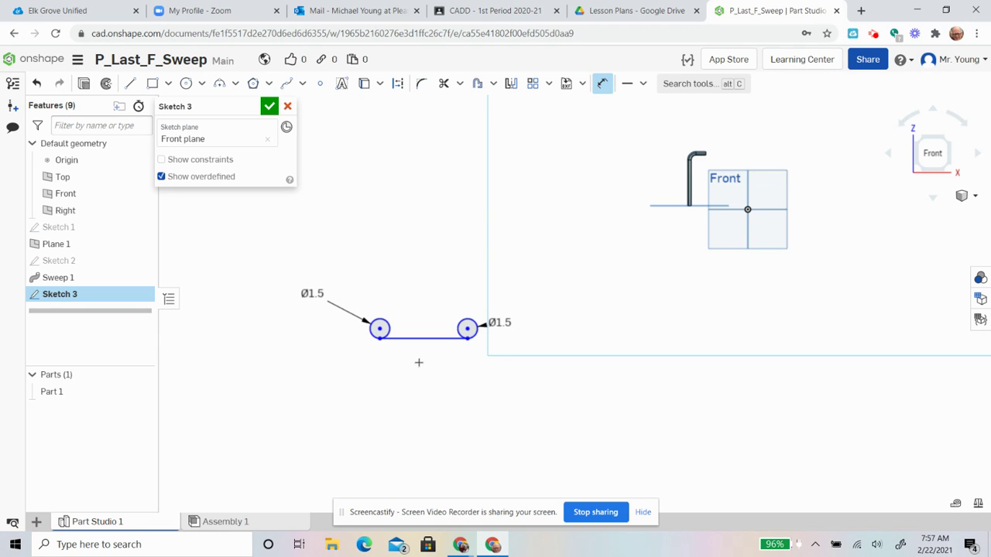
pyautogui.scroll(3, 413, 354)
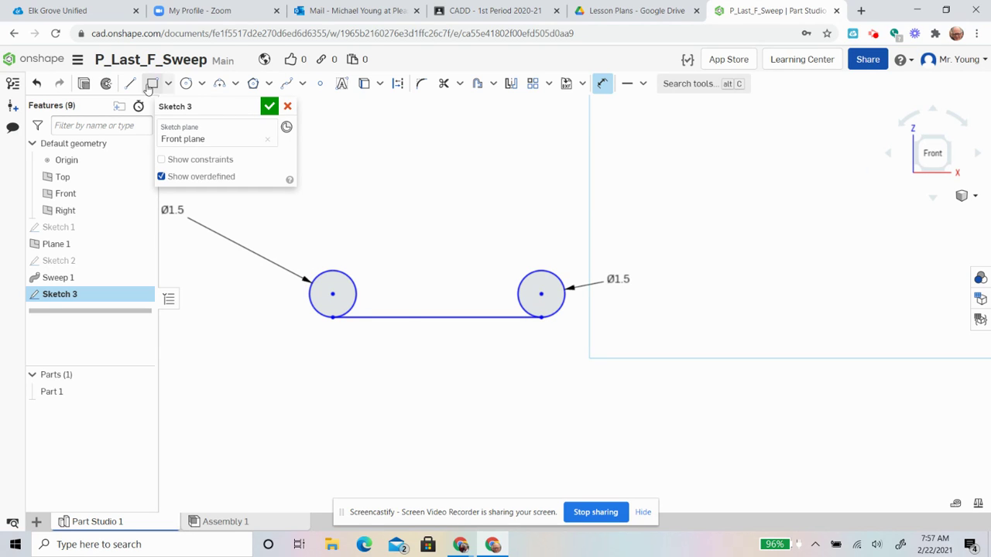
# - Draw a vertical line rising from the bottom line's midpoint, about 4.79 tall
pyautogui.click(131, 85)
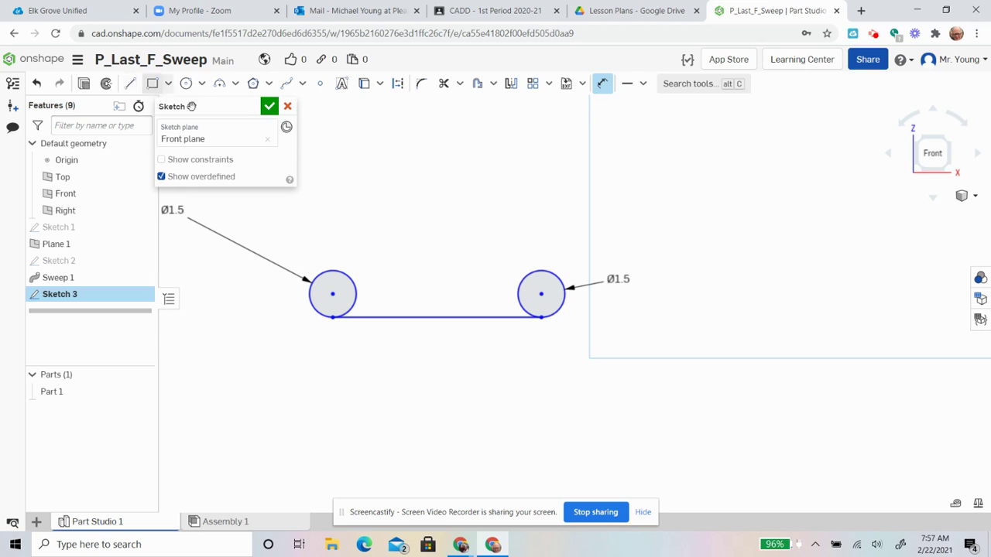
pyautogui.click(437, 316)
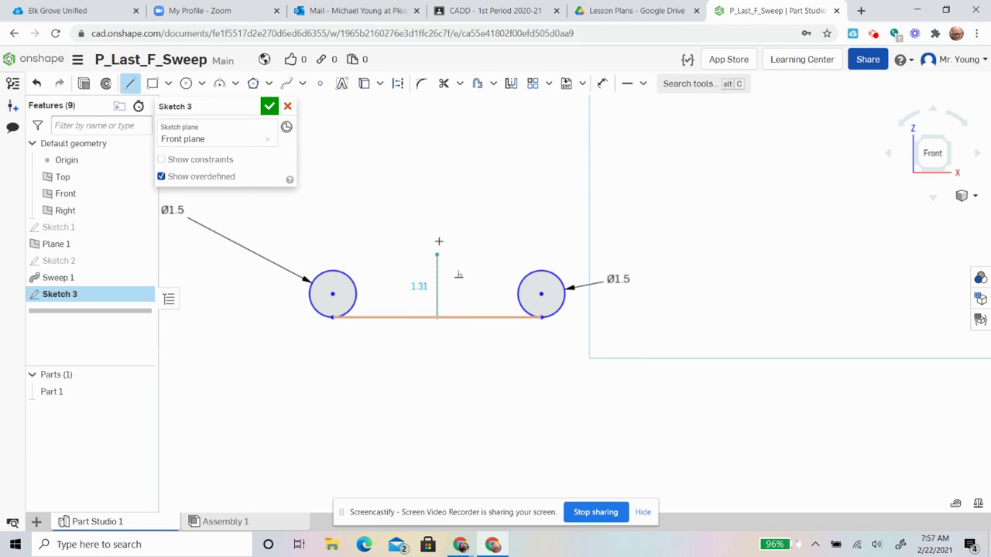
pyautogui.click(436, 168)
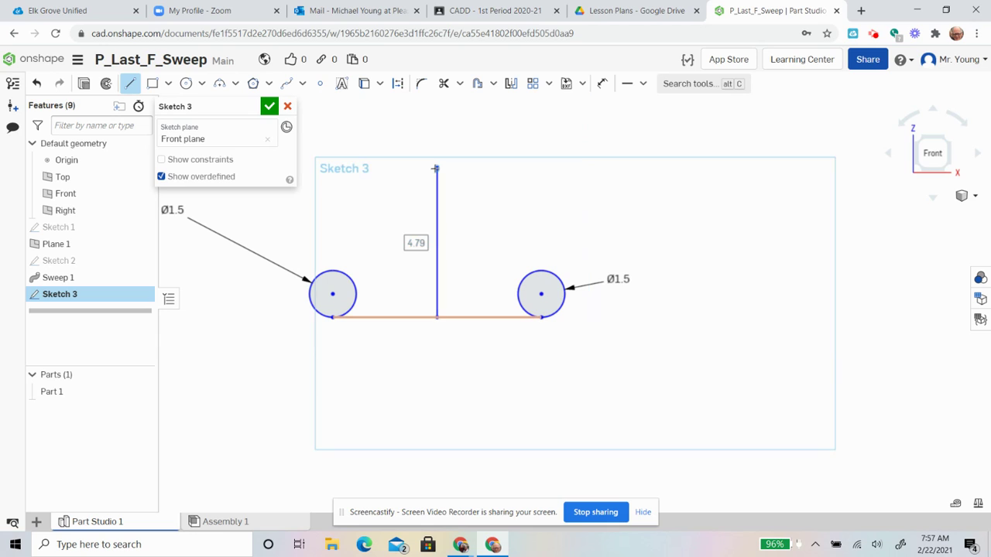
pyautogui.click(492, 171)
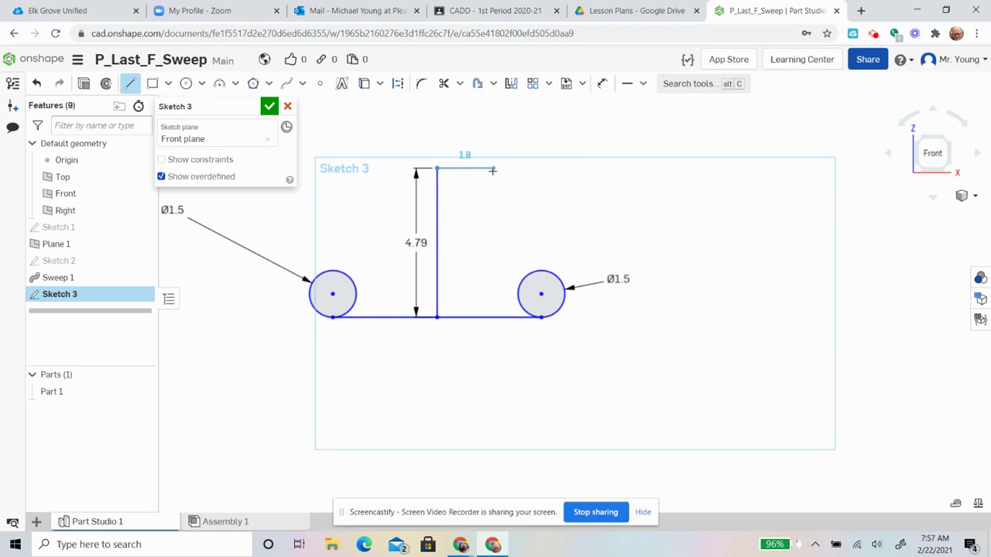
pyautogui.press('Escape')
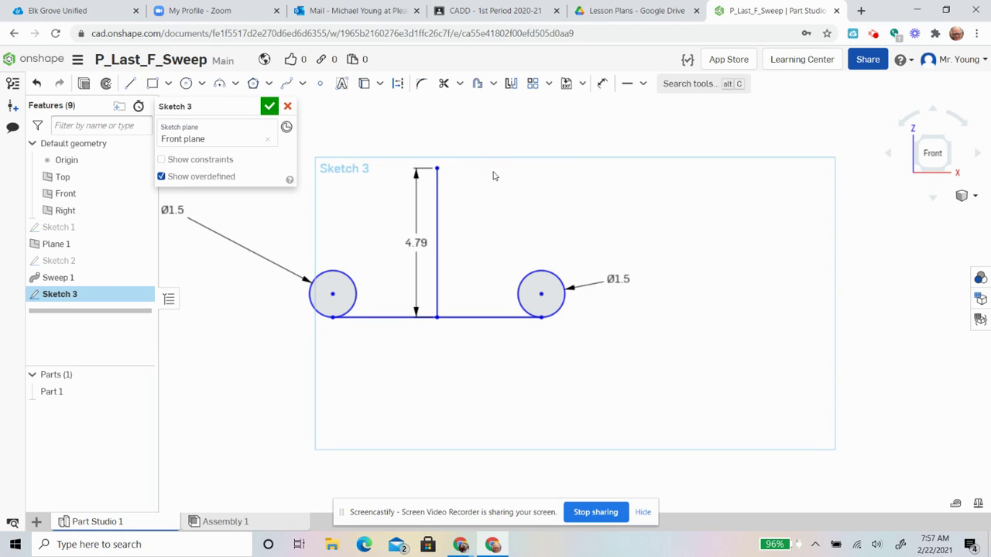
# - Delete the 4.79 height dimension and dimension the bottom line to 15
pyautogui.click(410, 242)
pyautogui.press('Delete')
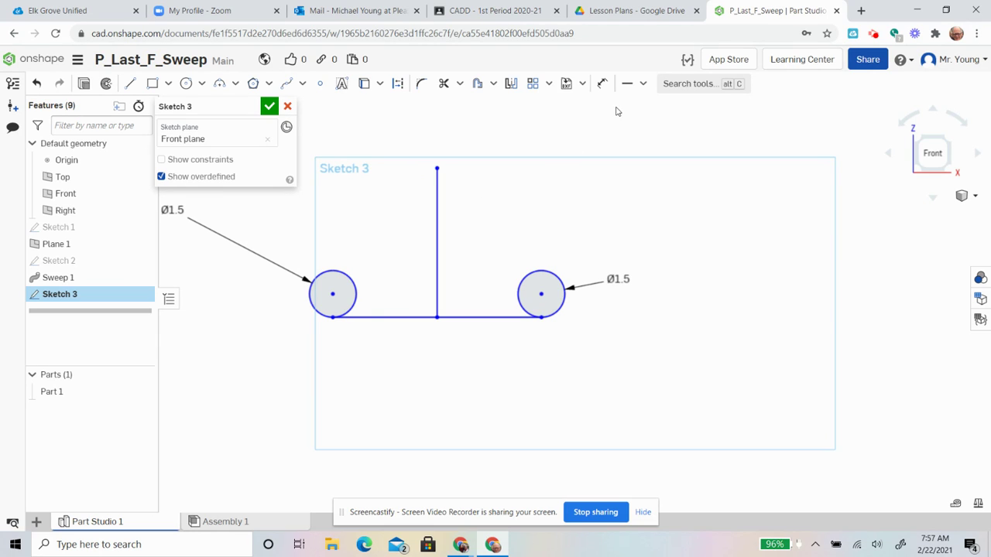
pyautogui.click(601, 85)
pyautogui.click(460, 318)
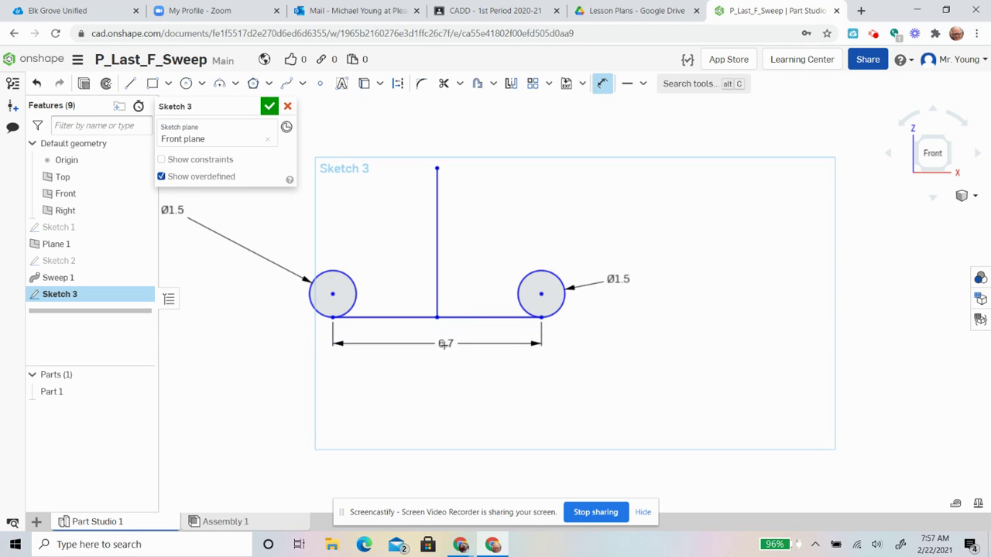
pyautogui.click(435, 356)
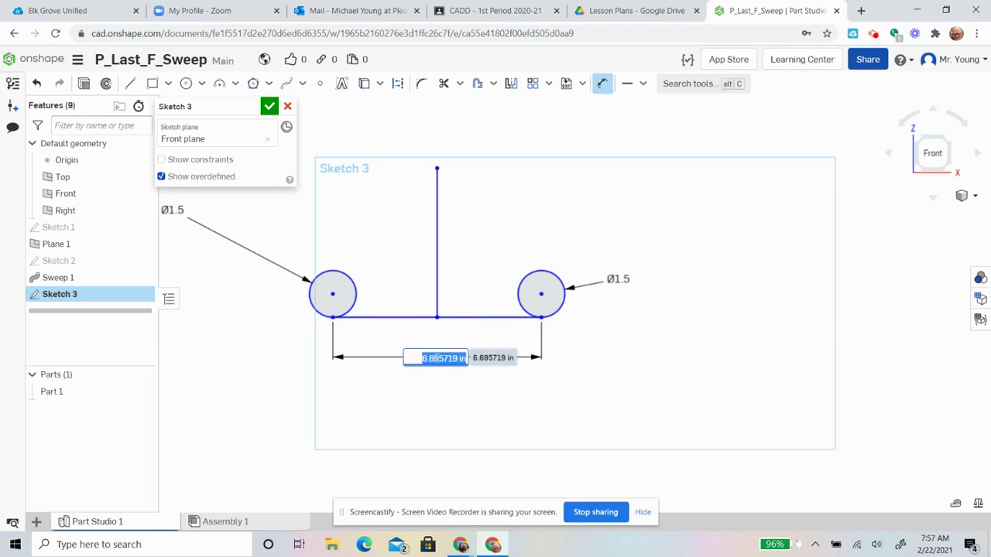
pyautogui.write('15')
pyautogui.press('Return')
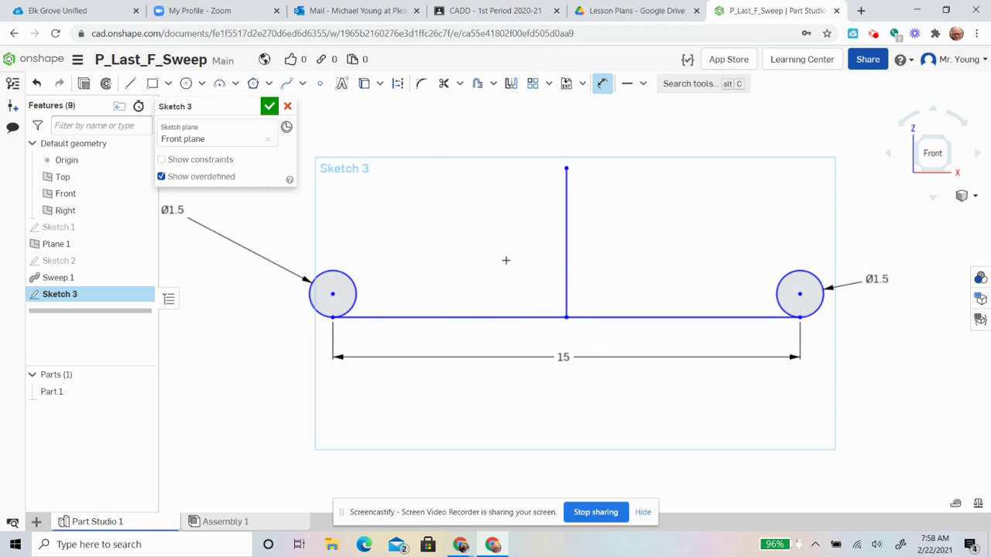
# - Dimension the vertical line's height to 8
pyautogui.click(567, 222)
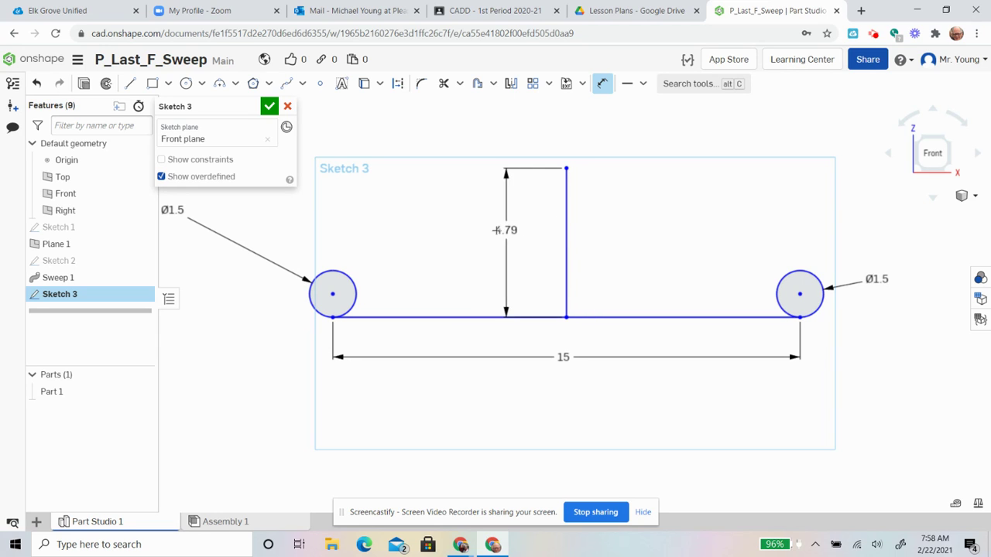
pyautogui.click(428, 235)
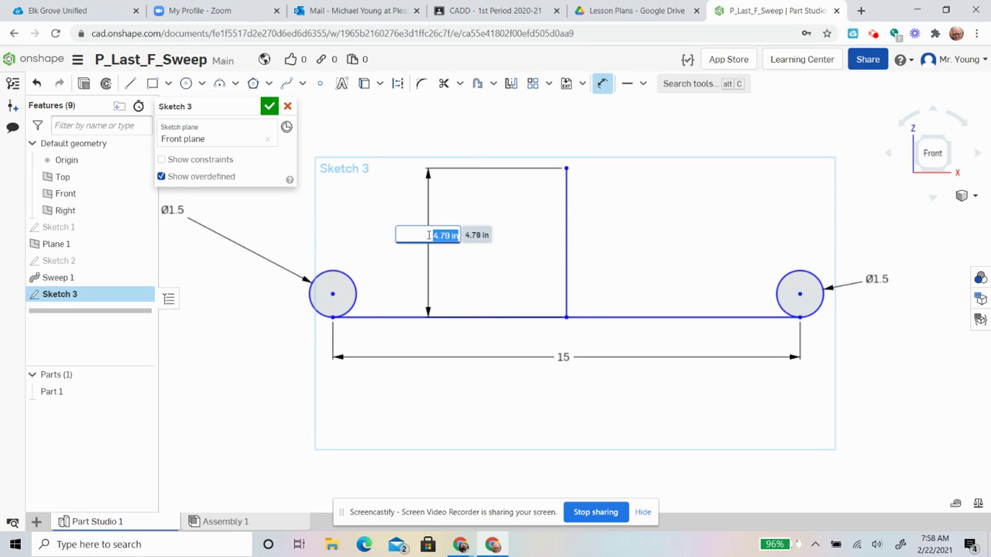
pyautogui.write('8')
pyautogui.press('Return')
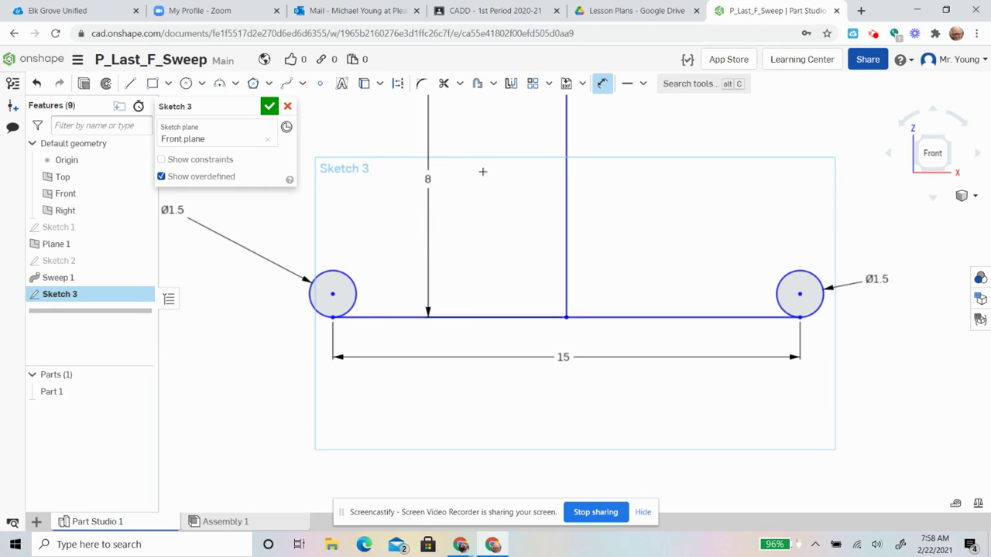
# - Draw a circle centred on the vertical line's top end
pyautogui.scroll(-3, 482, 171)
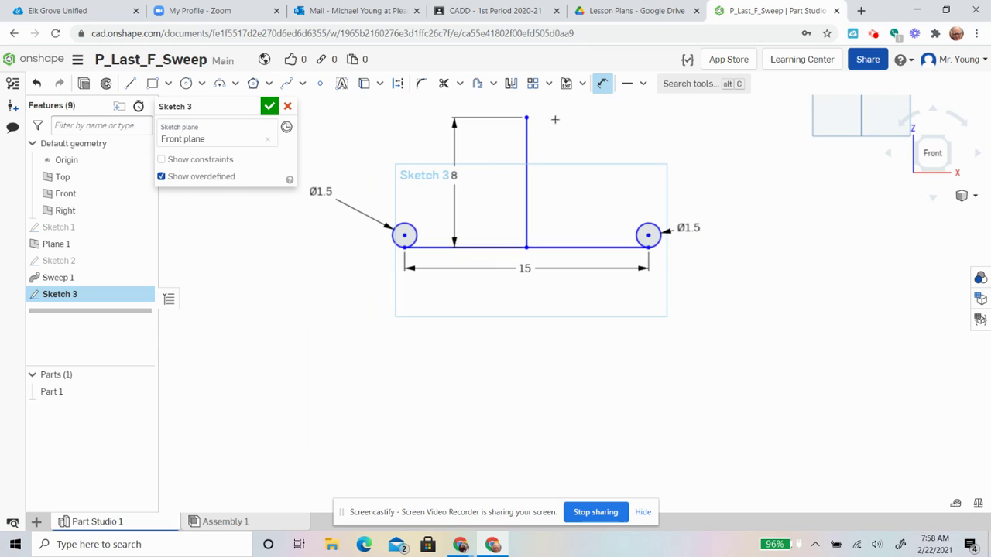
pyautogui.scroll(2, 545, 110)
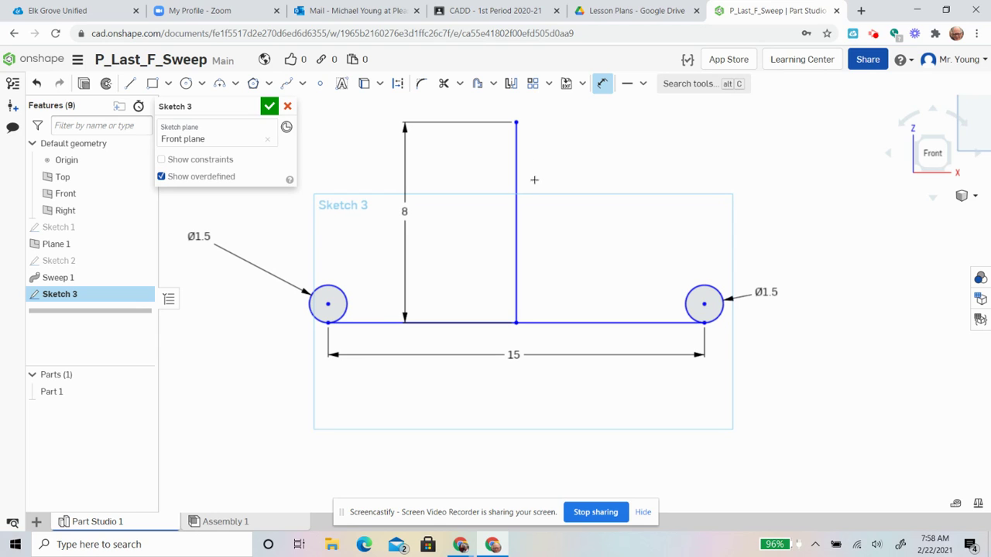
pyautogui.scroll(-3, 515, 447)
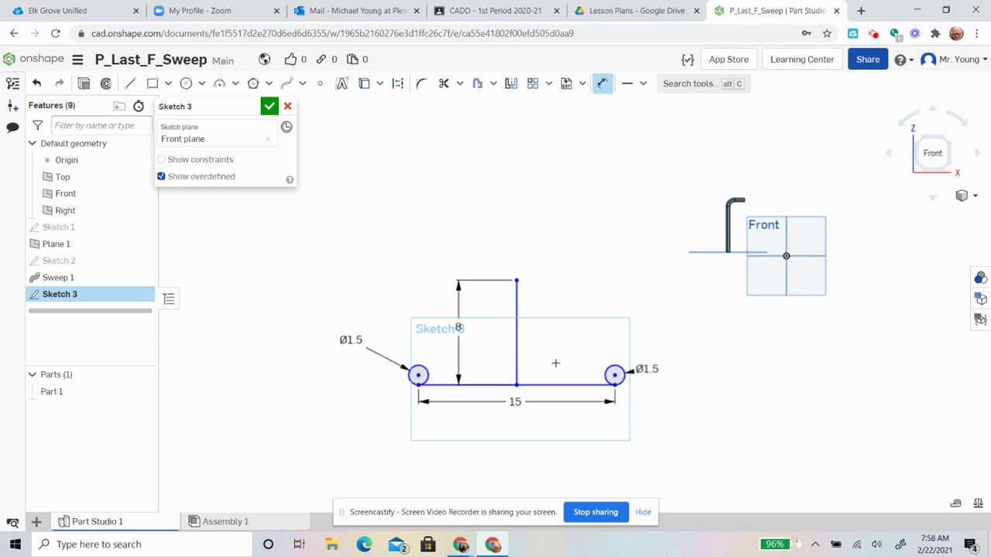
pyautogui.scroll(1, 544, 376)
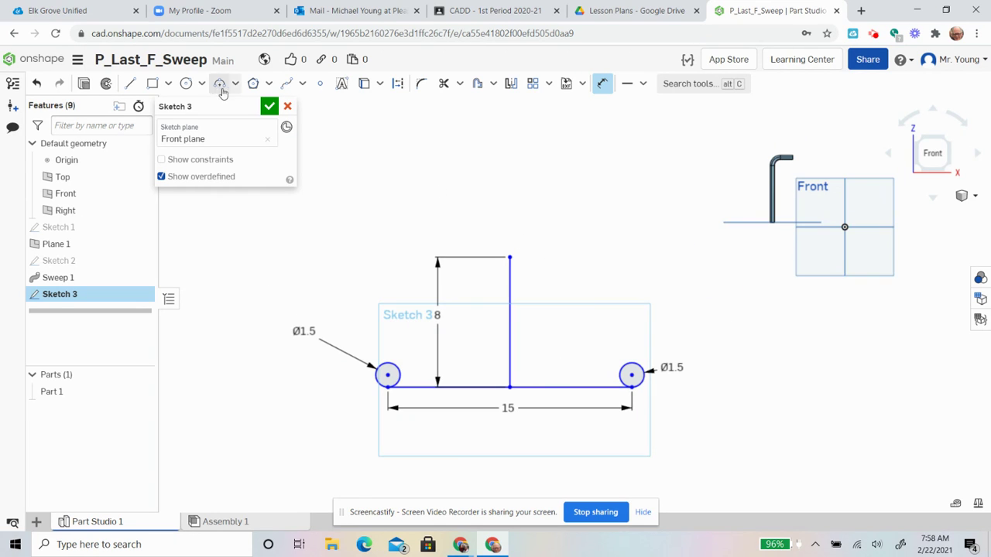
pyautogui.click(187, 83)
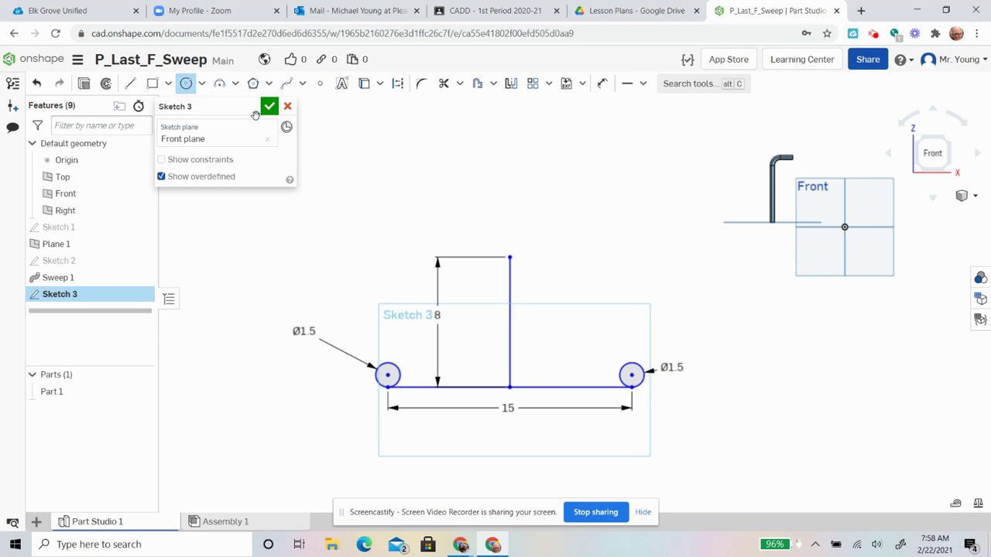
pyautogui.click(510, 257)
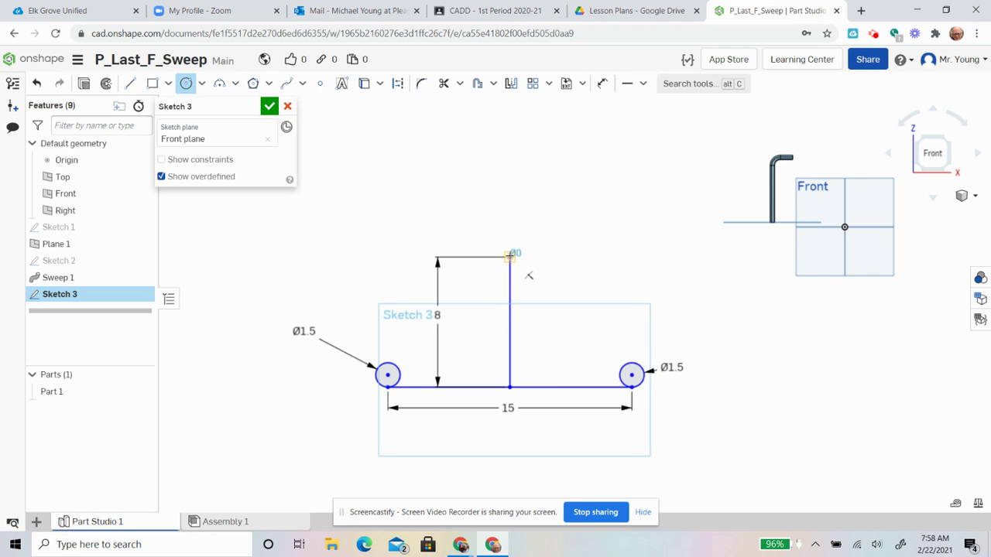
pyautogui.click(496, 220)
# - Dimension the top circle's diameter to 2
pyautogui.click(601, 87)
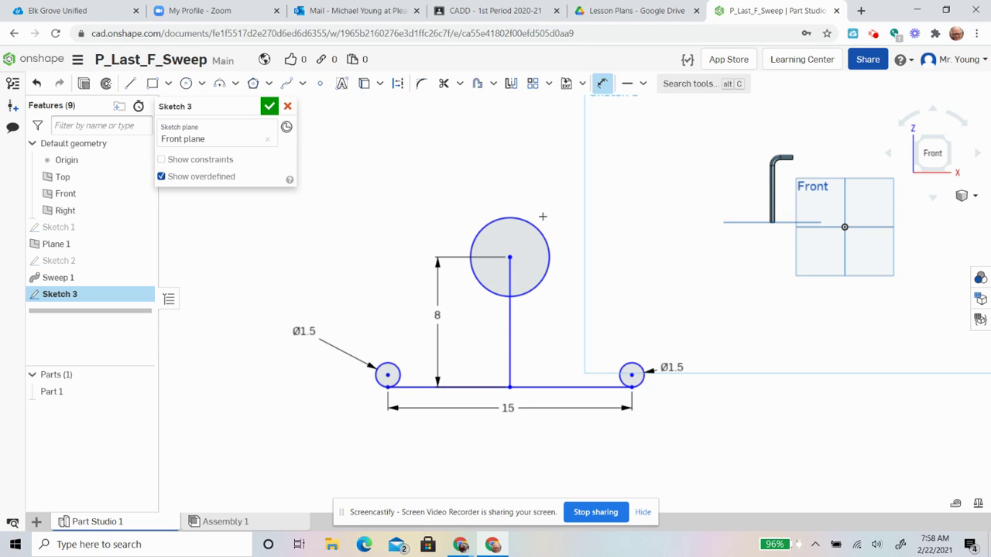
pyautogui.click(544, 218)
pyautogui.click(586, 203)
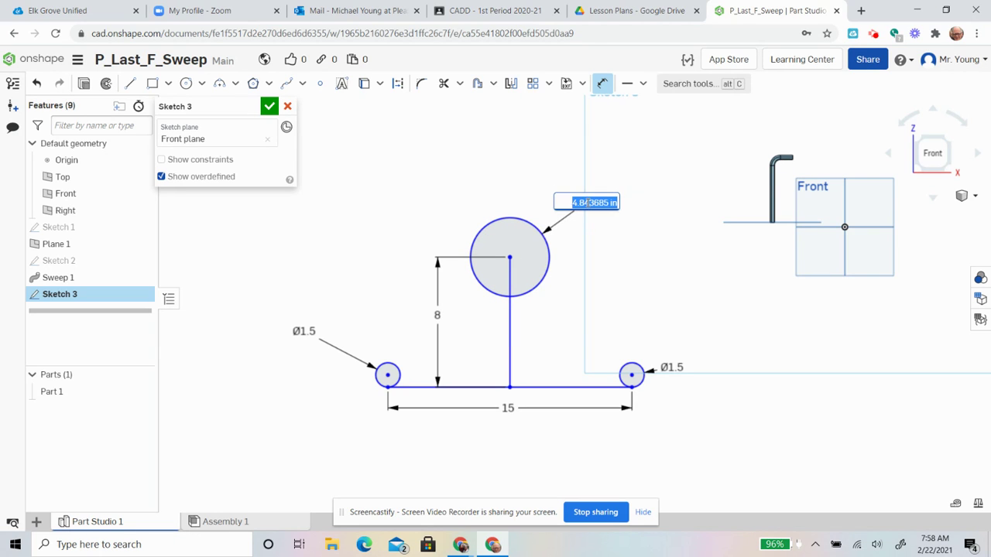
pyautogui.press('Return')
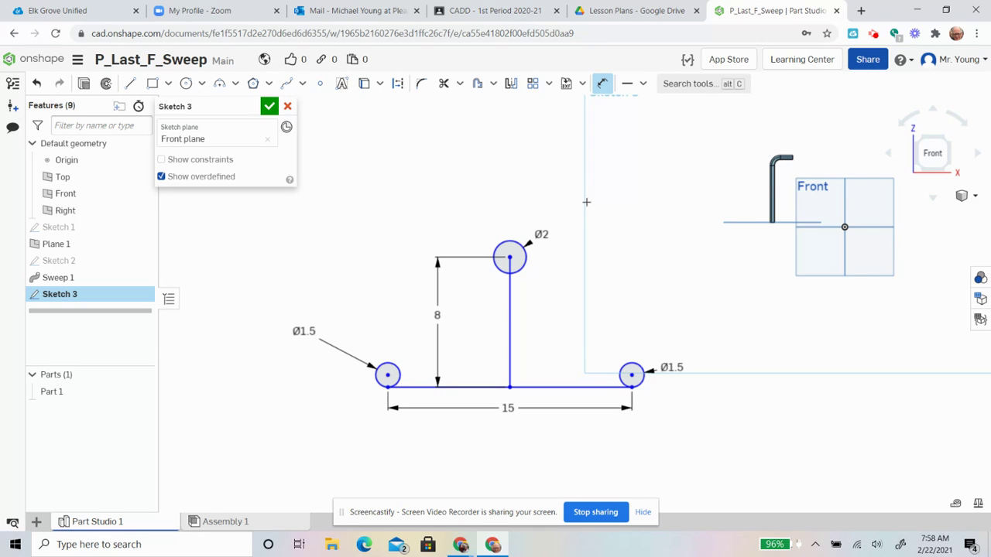
# - Draw slanted lines from the left circle up to the apex and down to the right circle
pyautogui.click(130, 85)
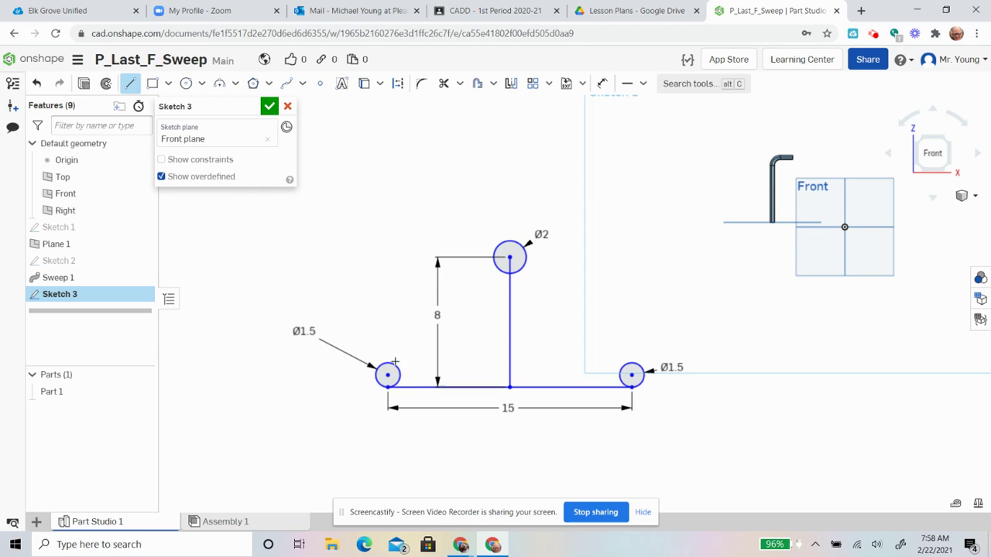
pyautogui.click(385, 363)
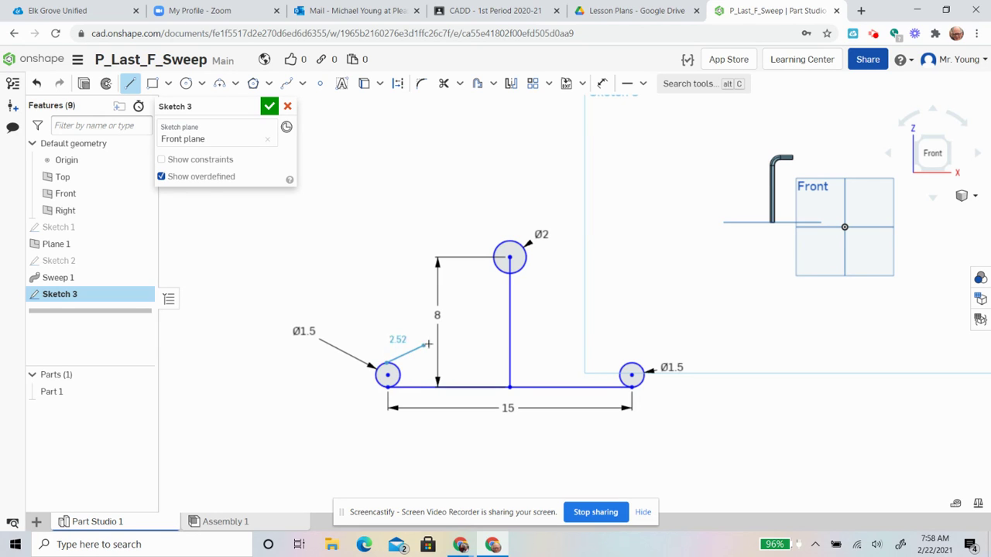
pyautogui.click(509, 310)
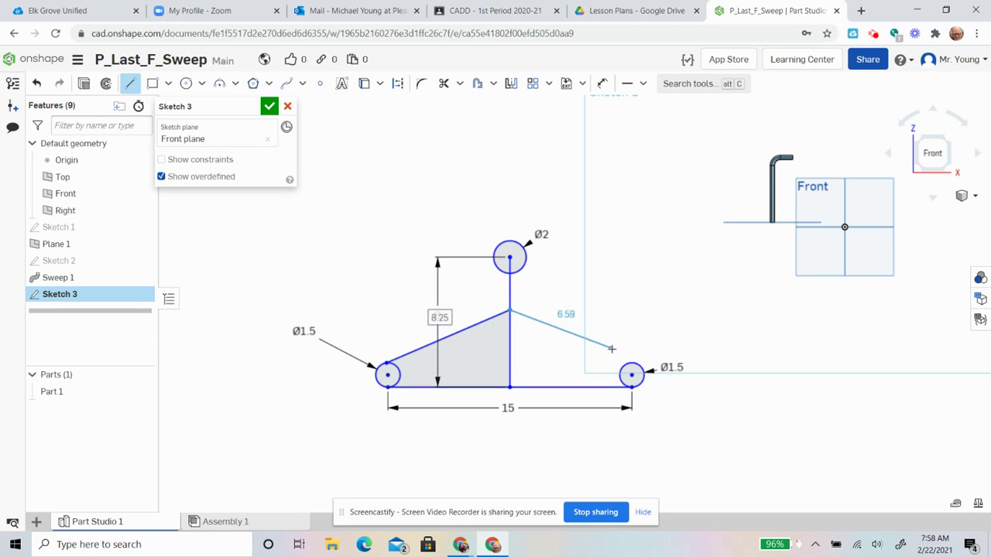
pyautogui.click(636, 362)
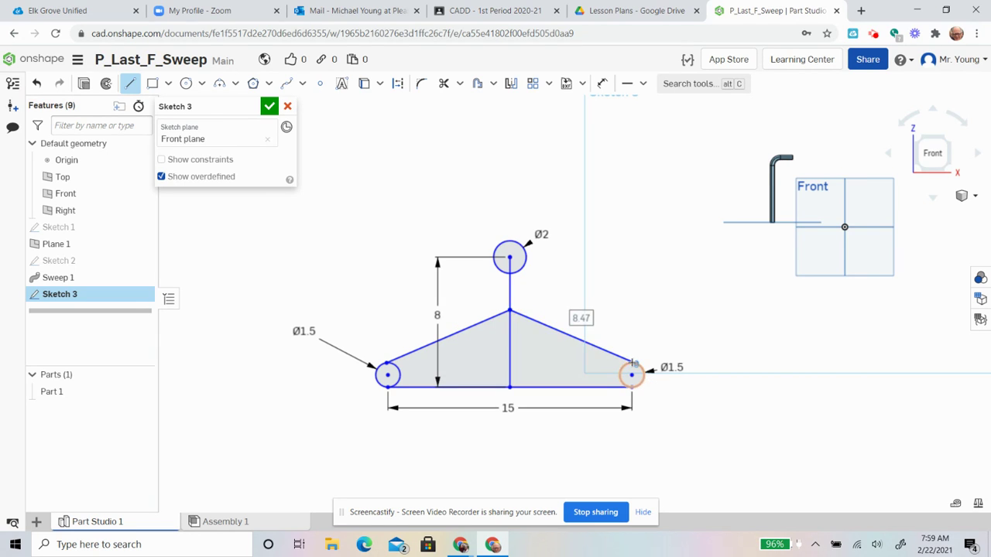
pyautogui.press('Escape')
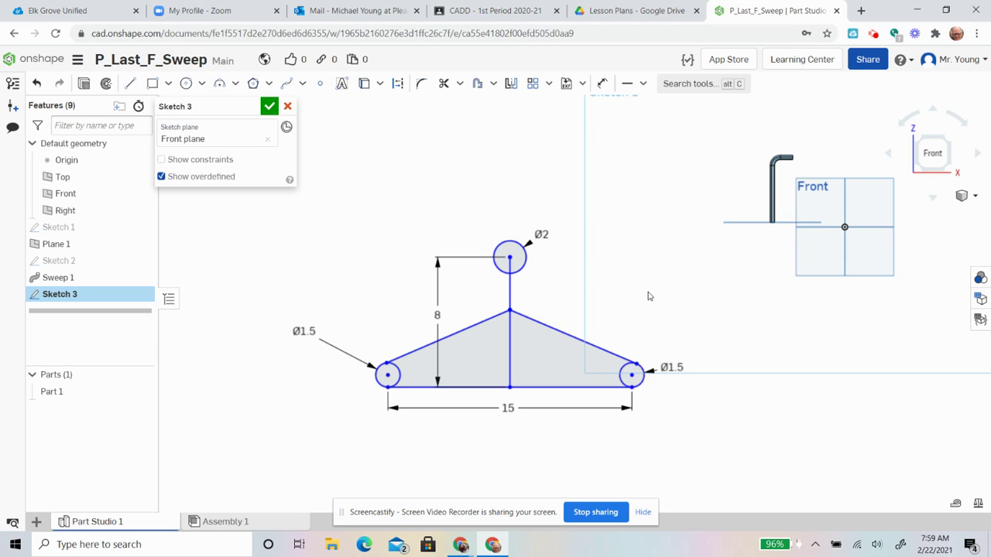
# - Make each slanted line tangent to its Ø1.5 circle
pyautogui.click(643, 87)
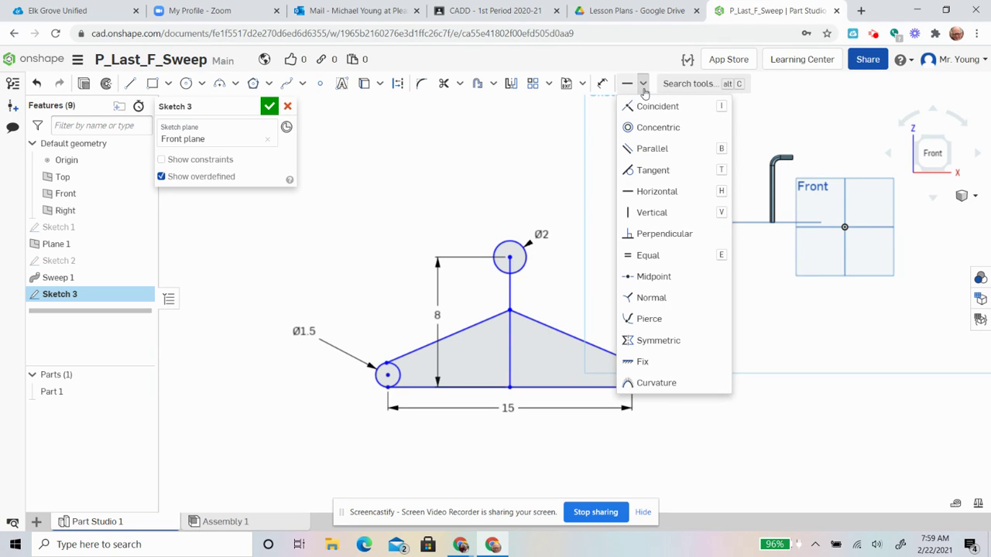
pyautogui.click(647, 171)
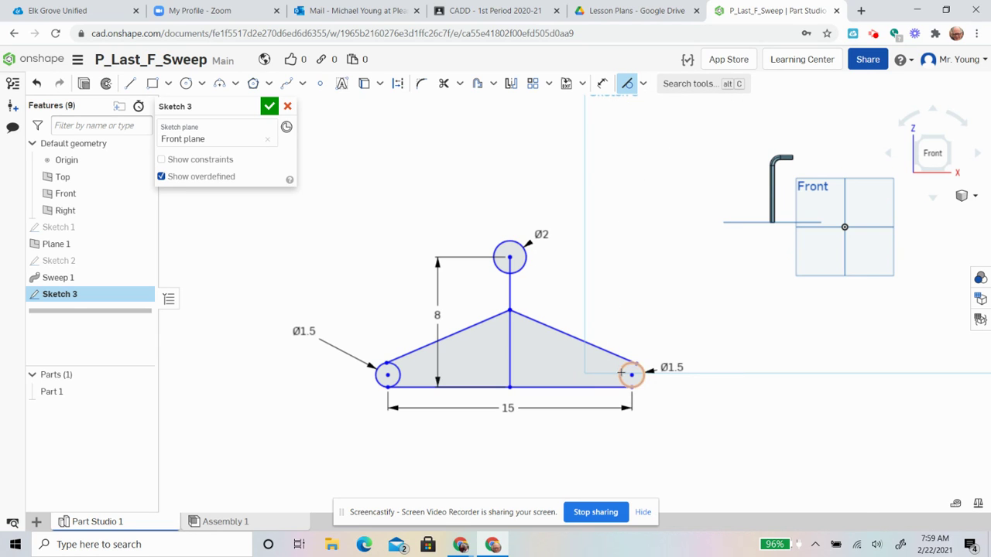
pyautogui.click(622, 374)
pyautogui.click(612, 355)
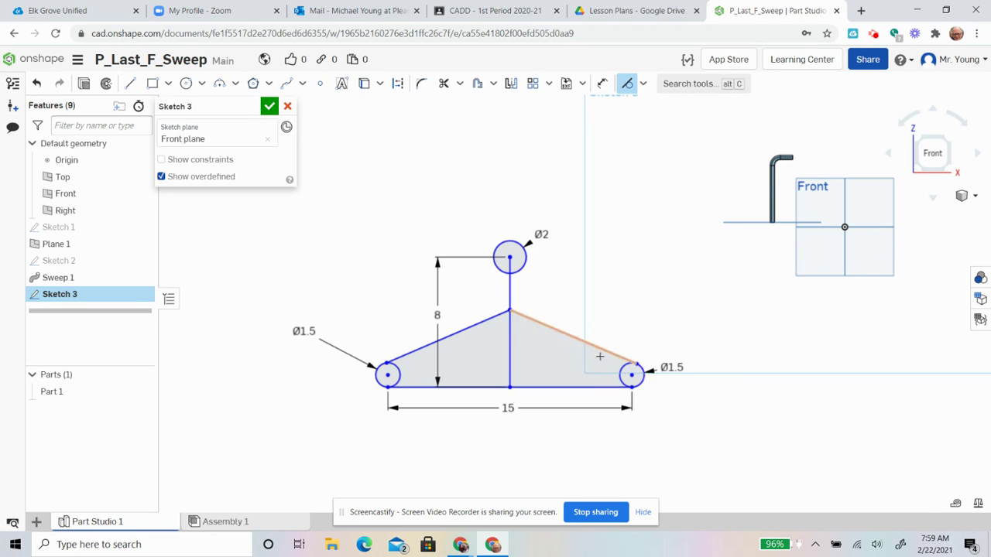
pyautogui.click(394, 366)
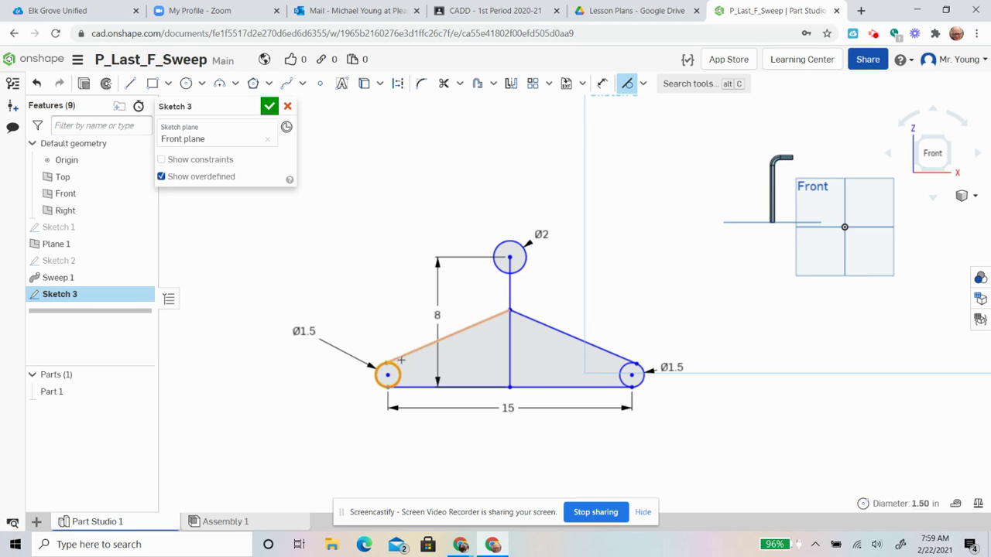
pyautogui.click(401, 358)
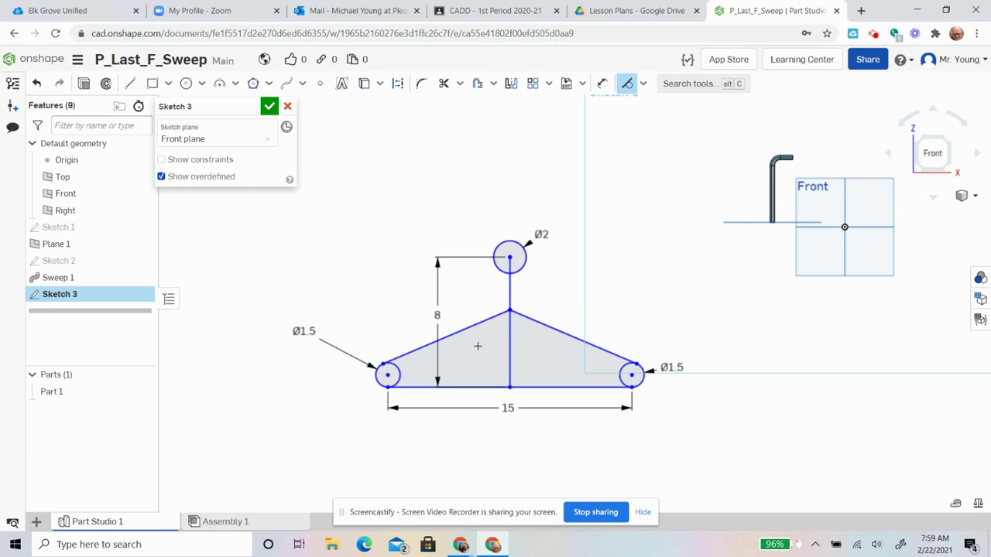
# - Draw a short vertical line from the top circle's edge down to the apex
pyautogui.click(130, 83)
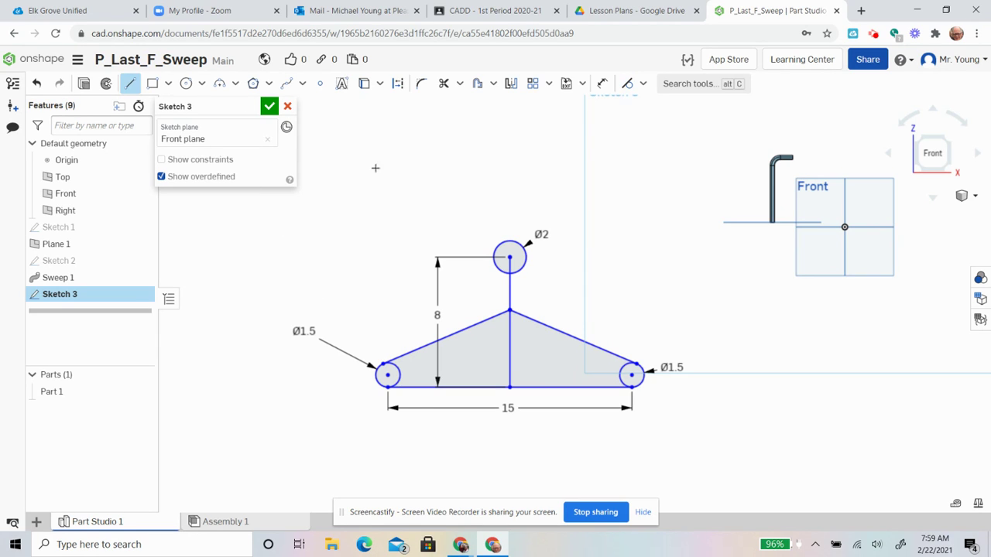
pyautogui.click(525, 258)
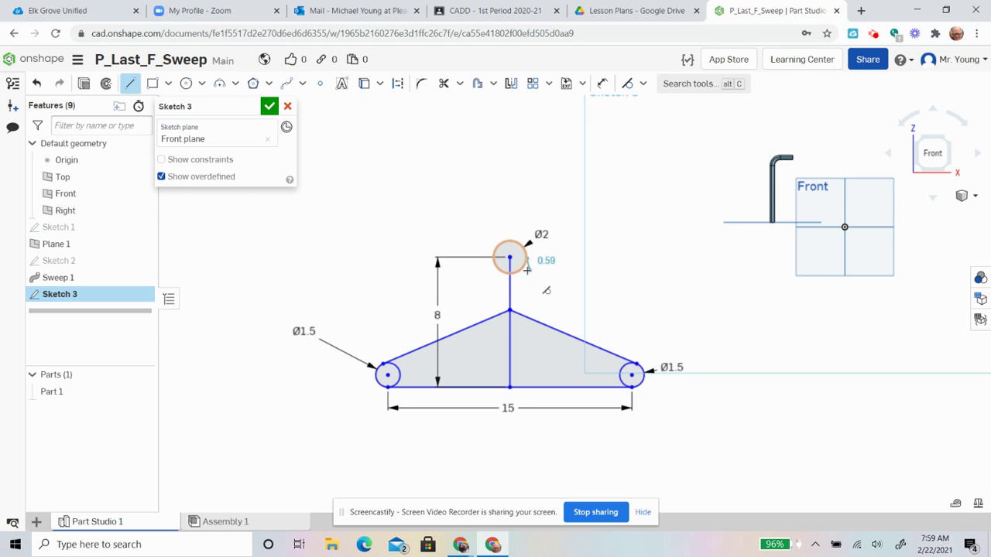
pyautogui.click(525, 310)
pyautogui.press('Escape')
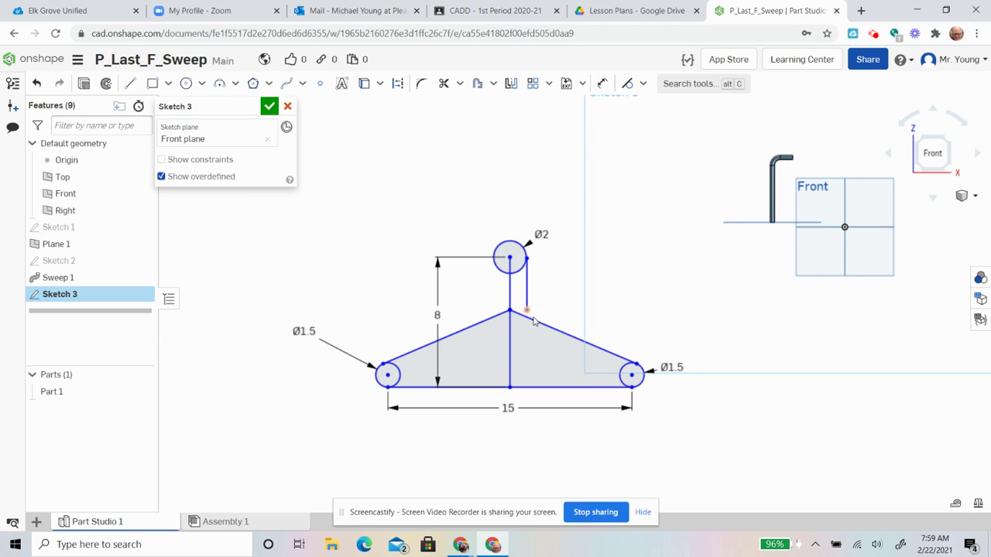
# - Extend the left sloped line to meet the short vertical line, then return to Trim
pyautogui.click(460, 83)
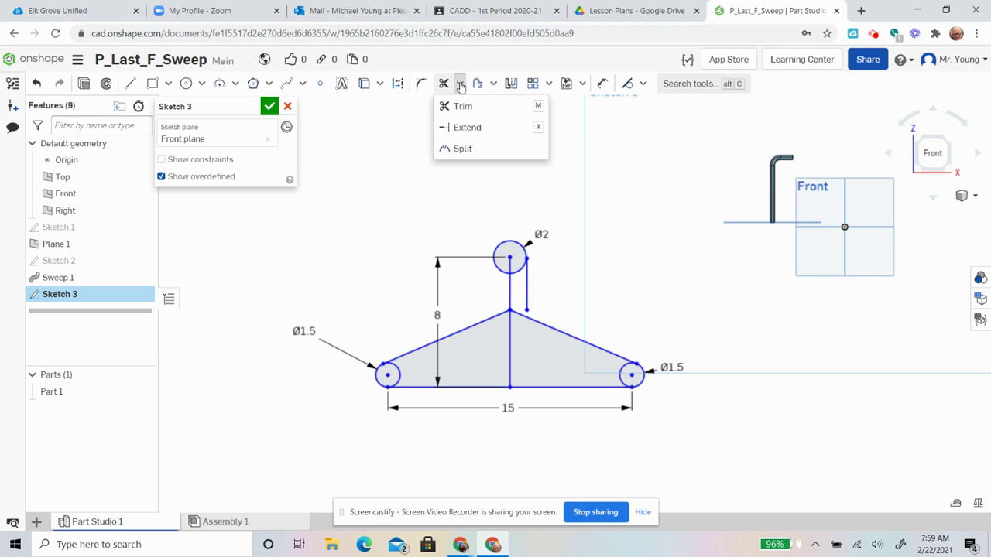
pyautogui.click(463, 128)
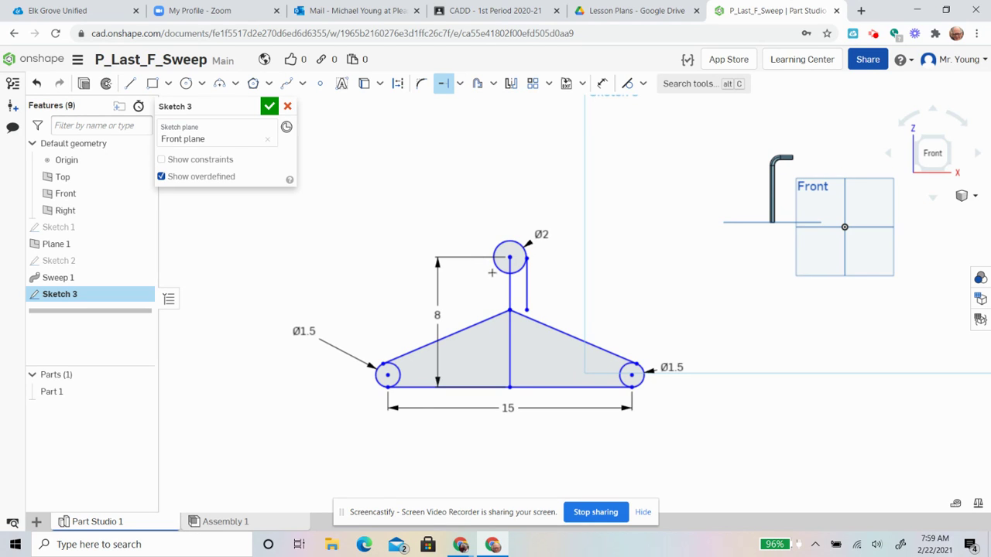
pyautogui.click(483, 323)
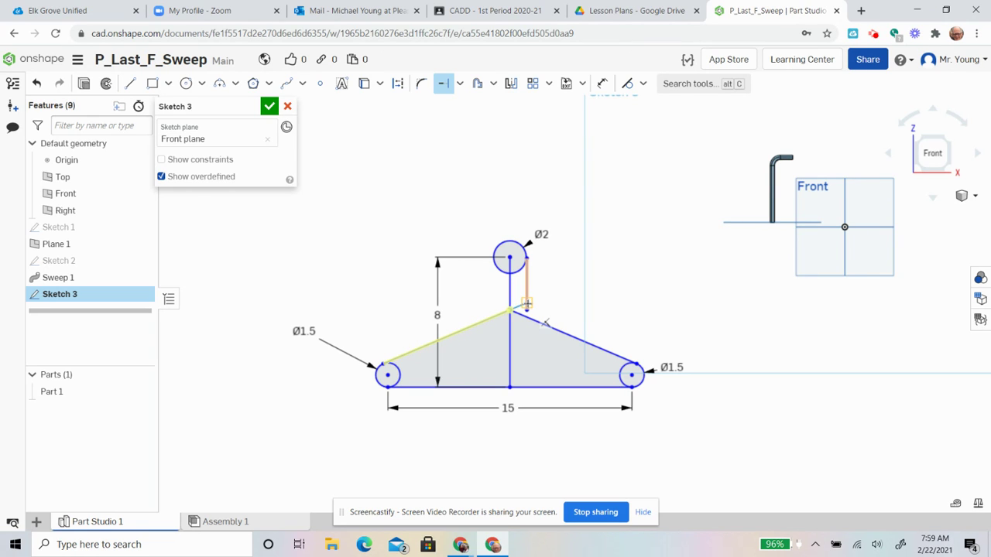
pyautogui.click(527, 303)
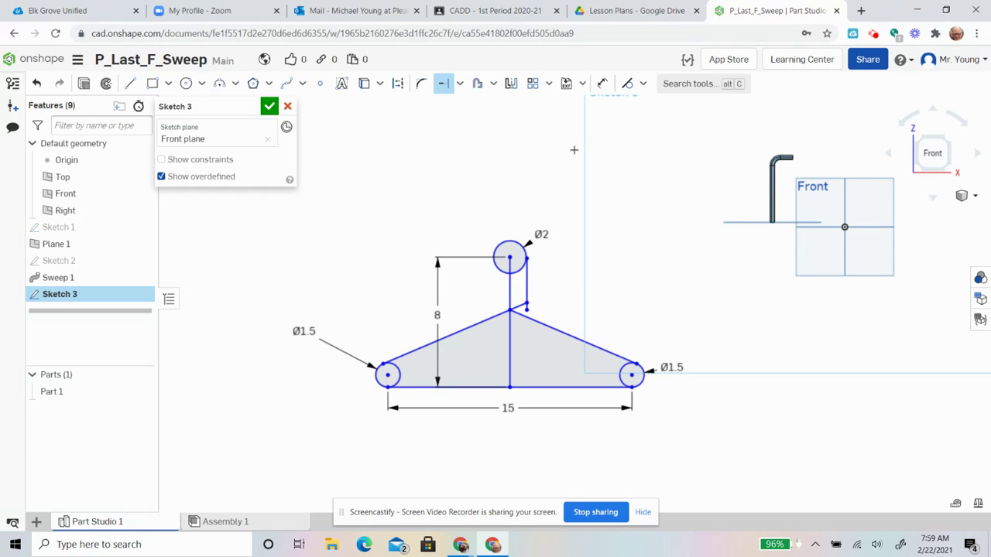
pyautogui.click(460, 83)
pyautogui.click(460, 107)
# - Fillet the corner between the short extended line and vertical line at R0.5
pyautogui.click(421, 83)
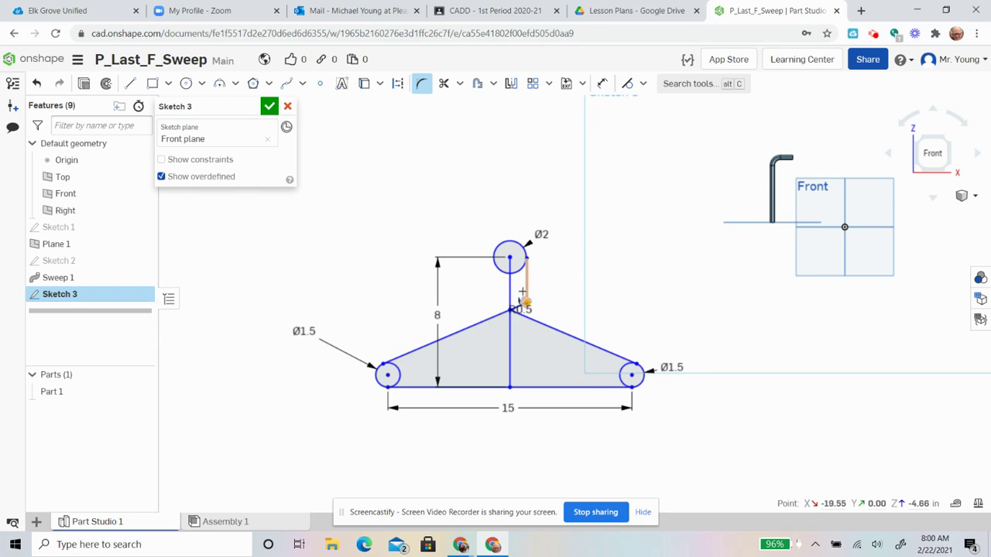
pyautogui.click(580, 314)
pyautogui.press('Escape')
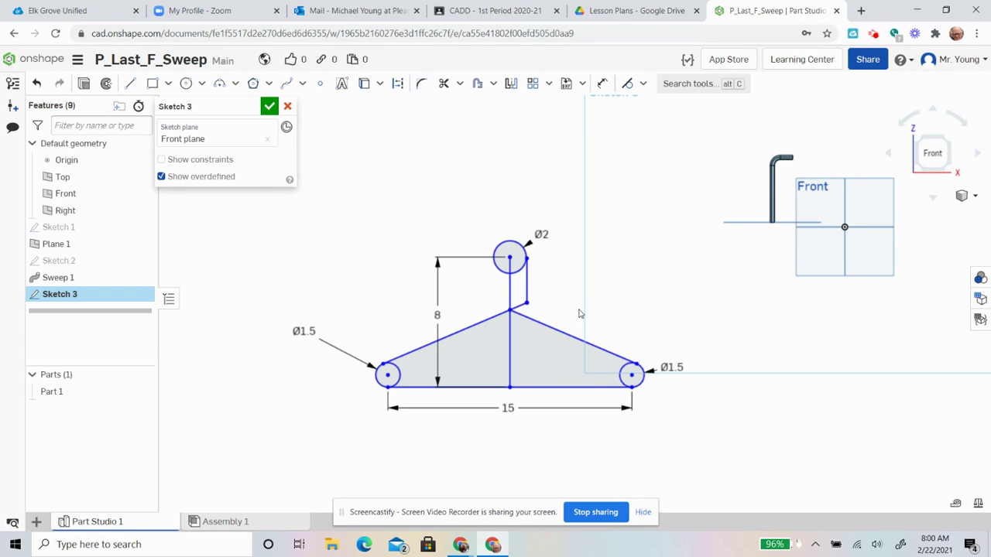
pyautogui.scroll(5, 561, 312)
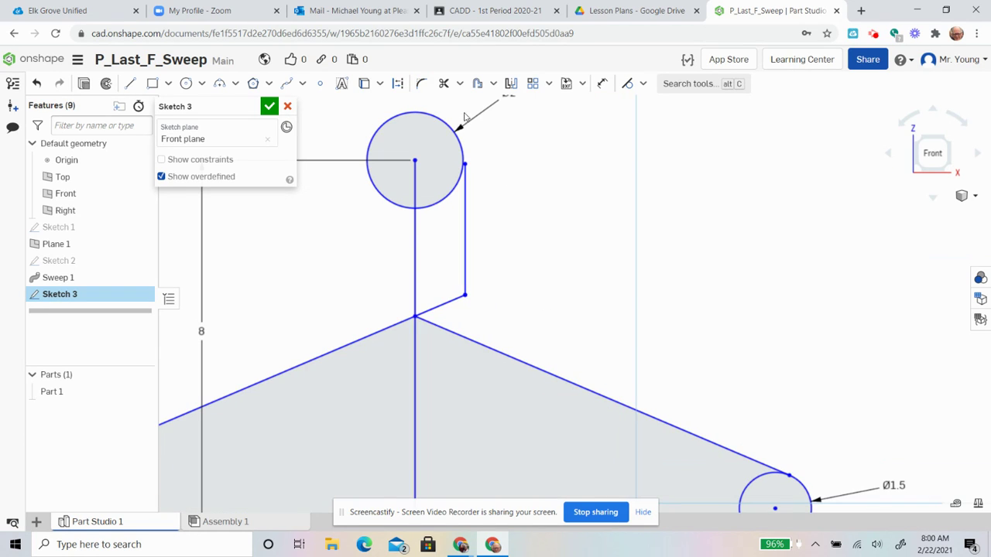
pyautogui.click(421, 83)
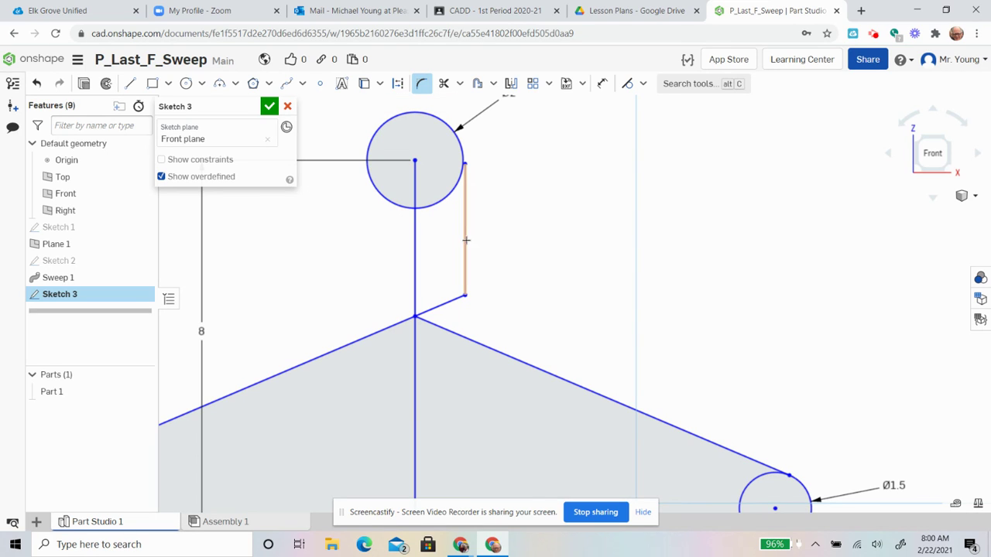
pyautogui.click(446, 301)
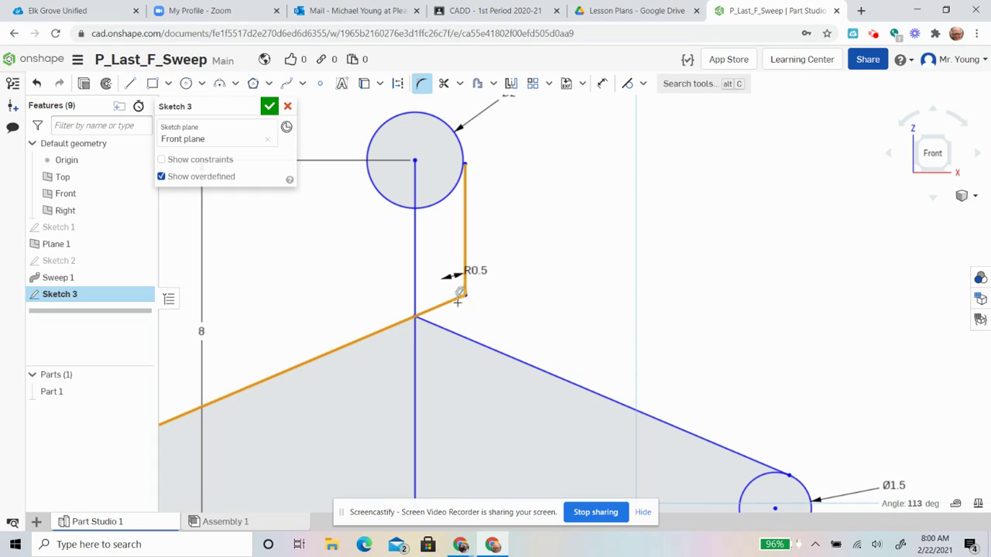
pyautogui.click(462, 308)
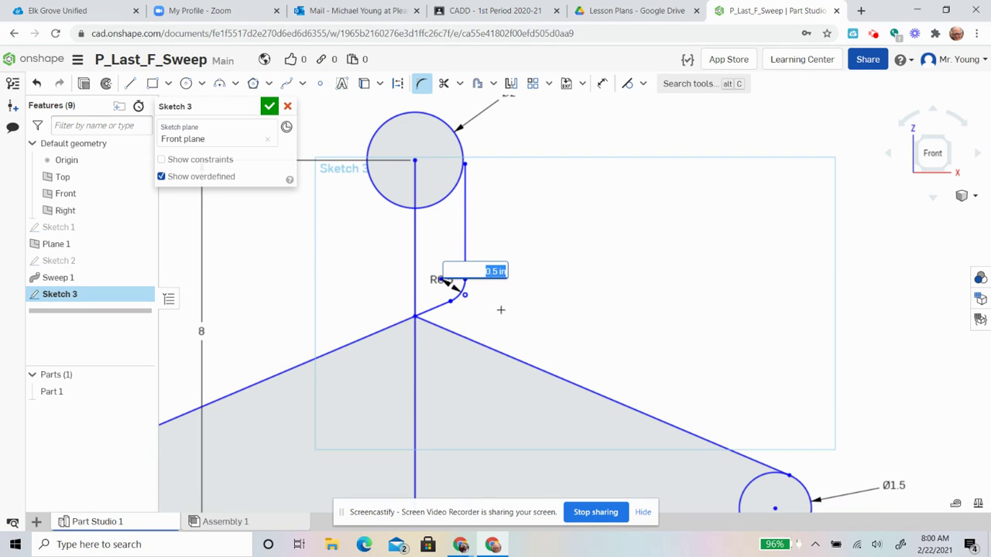
pyautogui.press('Return')
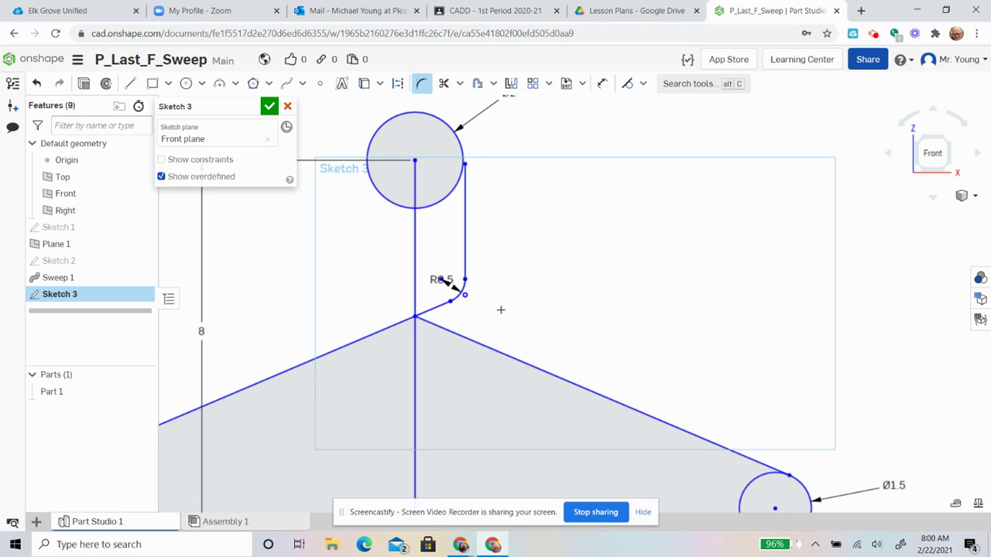
pyautogui.scroll(-3, 534, 154)
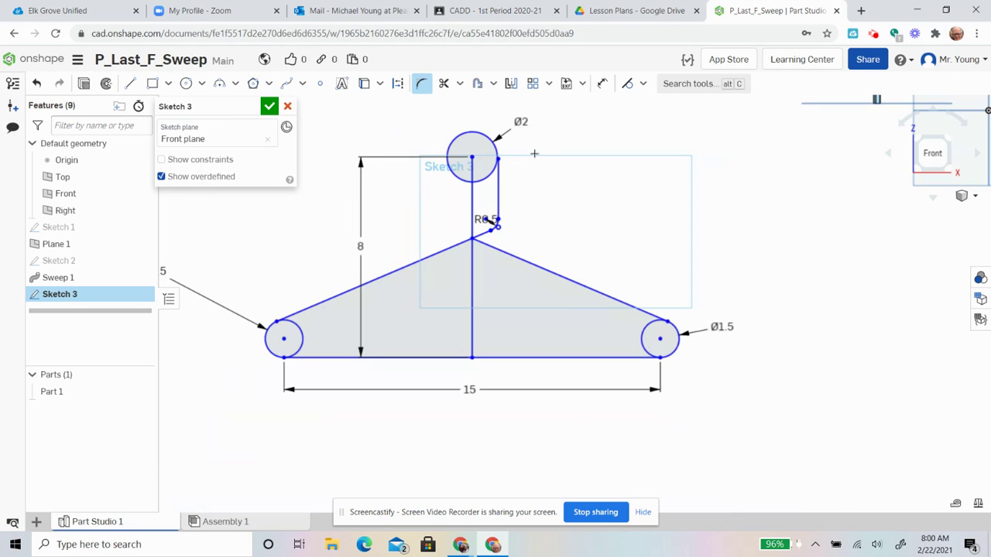
pyautogui.scroll(2, 534, 153)
pyautogui.scroll(1, 535, 154)
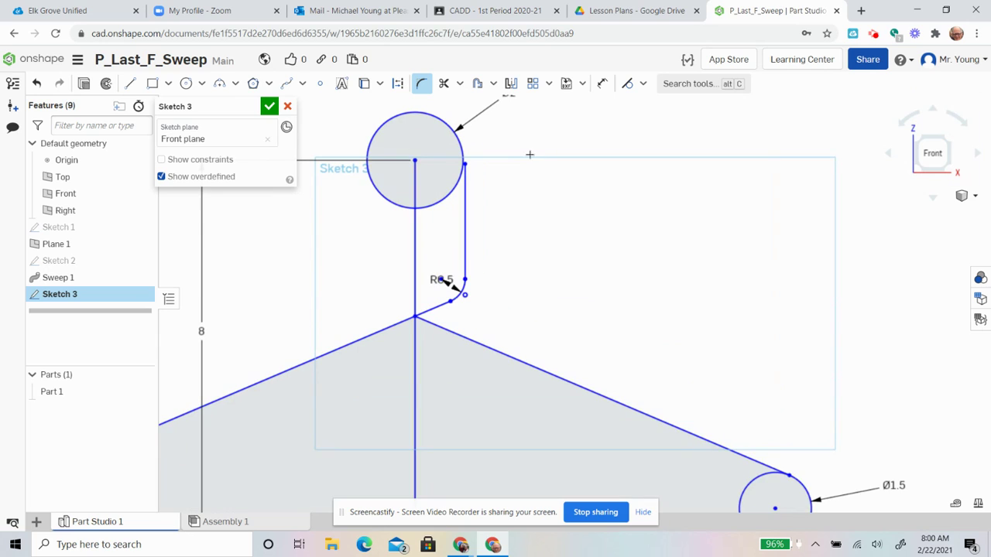
# - Make the vertical line's top endpoint coincident with the Ø2 circle and trim its lower-right arc
pyautogui.click(643, 83)
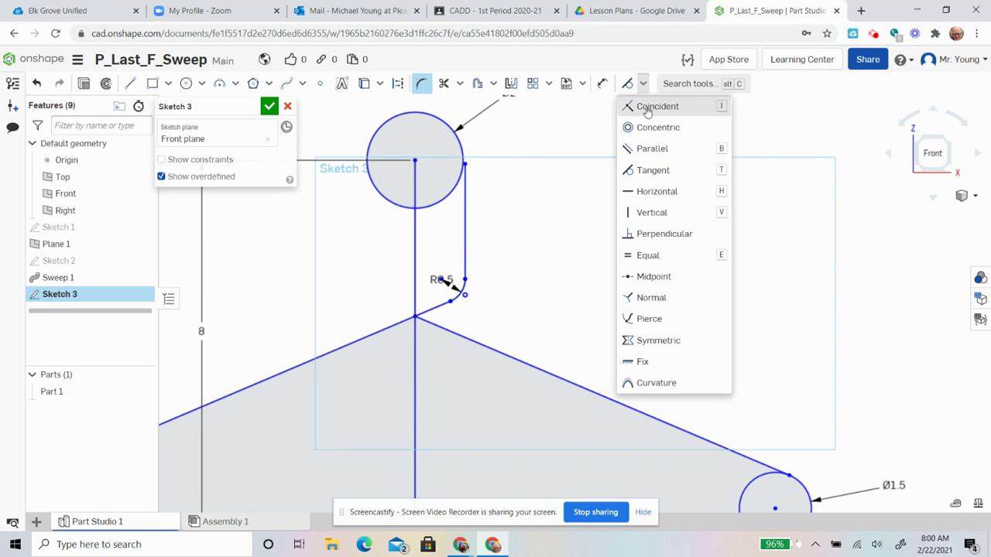
pyautogui.click(649, 106)
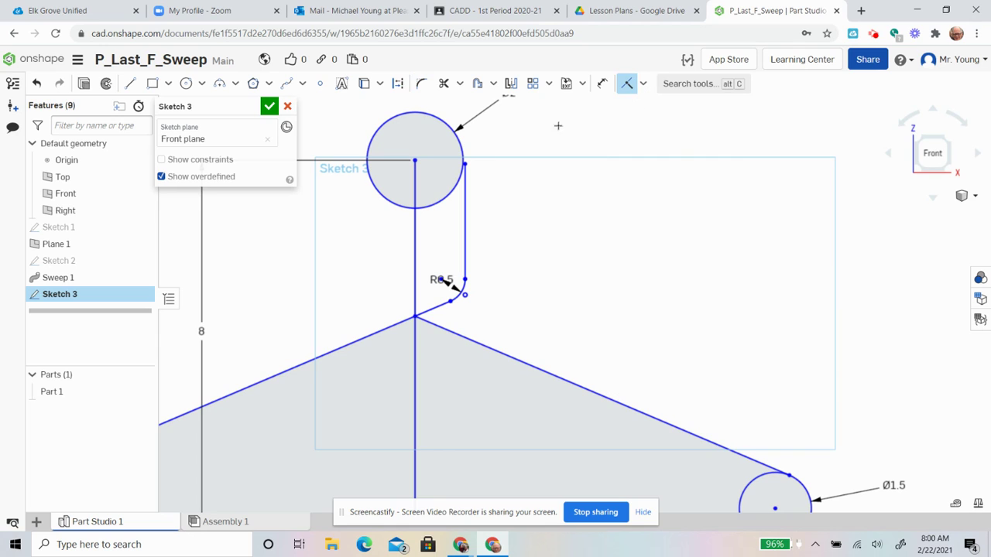
pyautogui.click(466, 163)
pyautogui.click(462, 152)
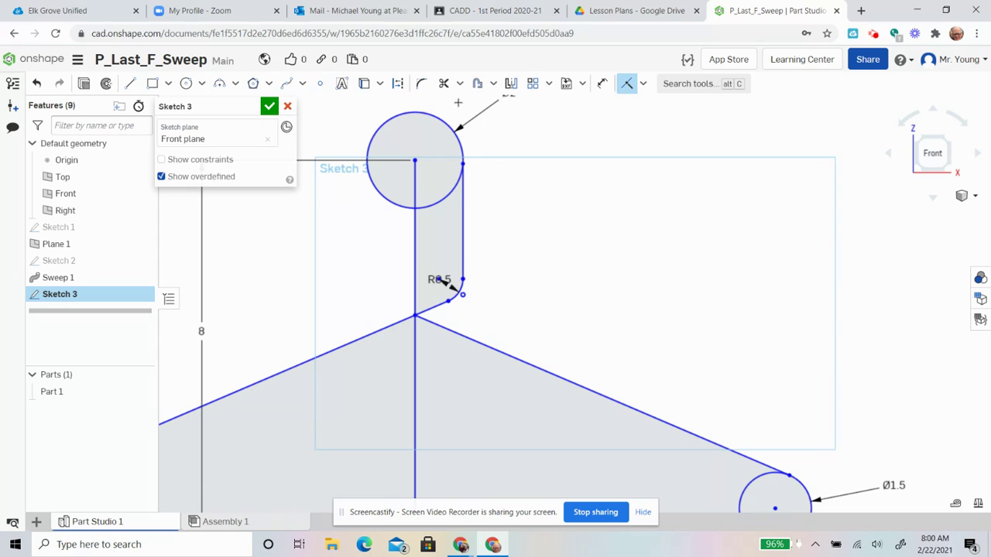
pyautogui.click(443, 83)
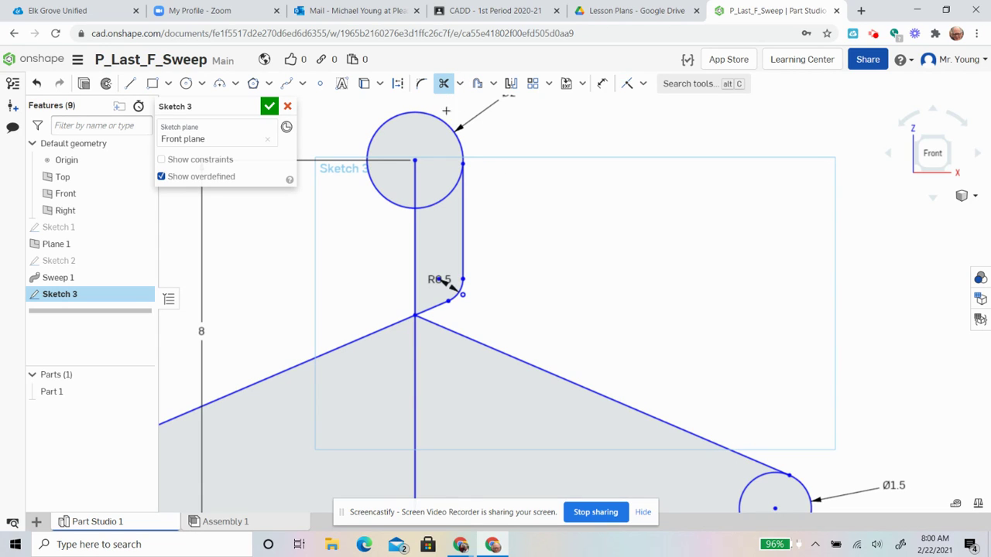
pyautogui.click(440, 200)
# - Convert the central vertical line into construction geometry
pyautogui.press('Escape')
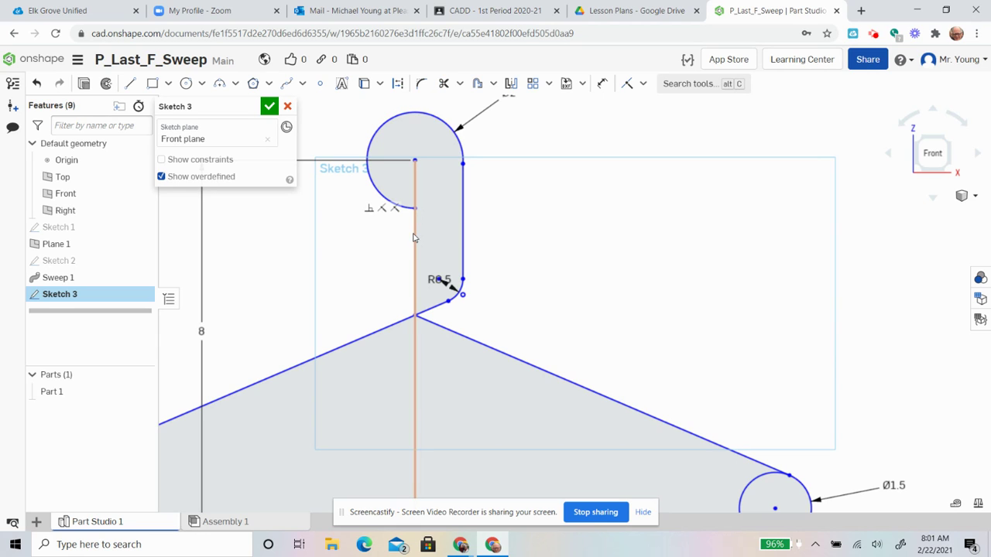
pyautogui.click(414, 237)
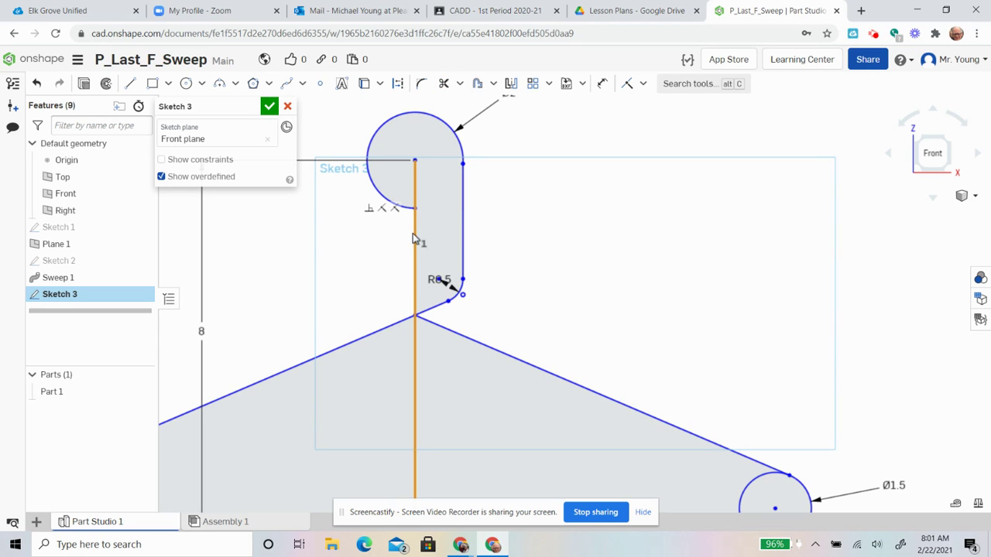
pyautogui.click(397, 85)
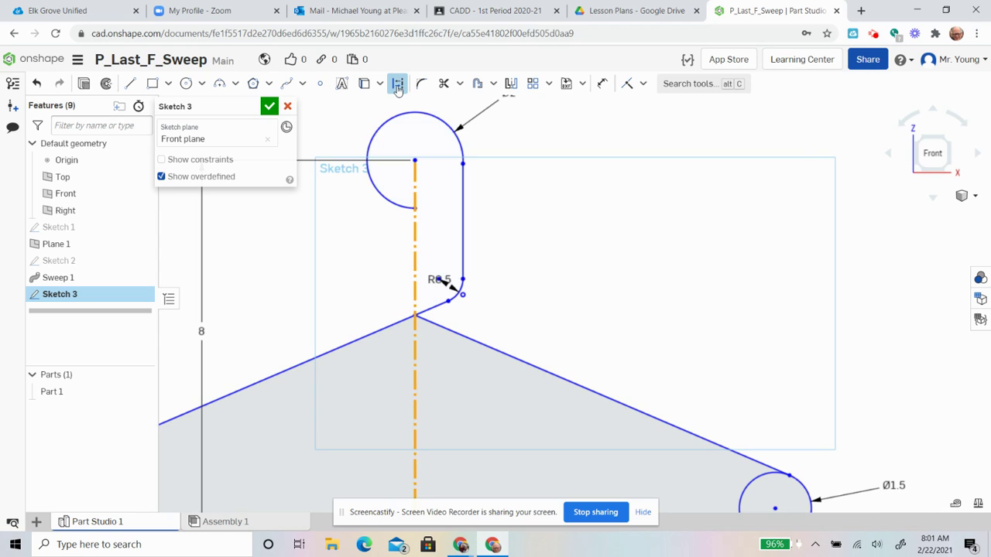
pyautogui.click(569, 244)
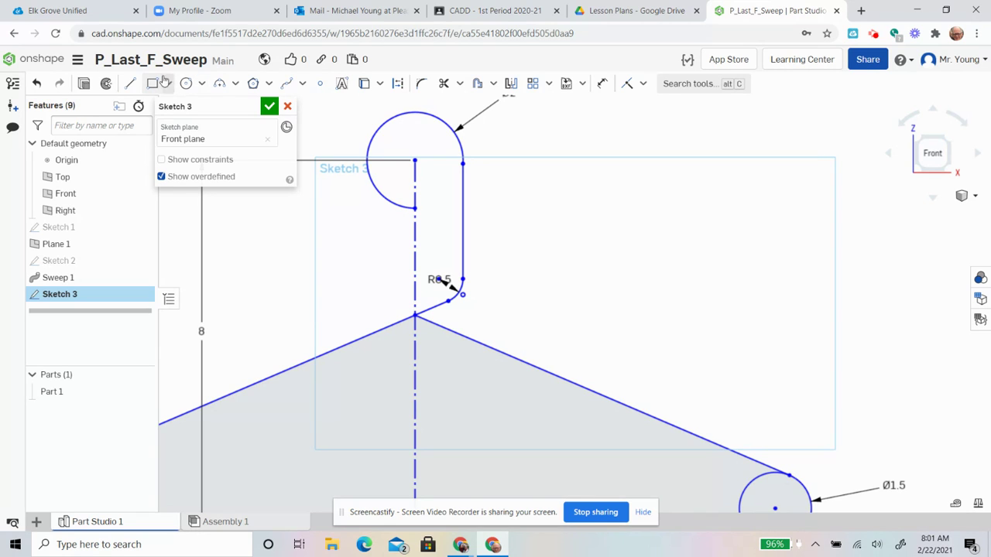
# - Draw a line from the open arc's lower end down to the apex
pyautogui.click(131, 83)
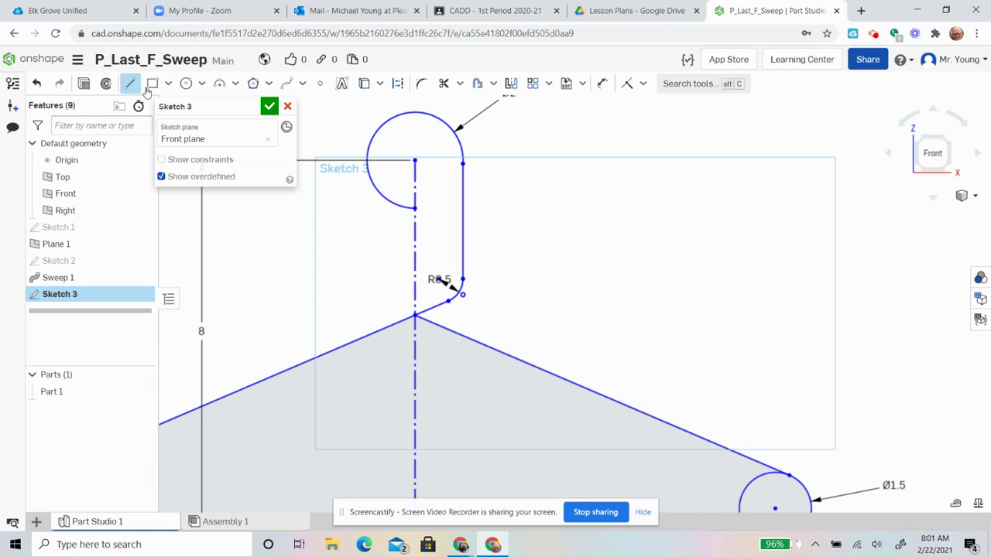
pyautogui.click(414, 207)
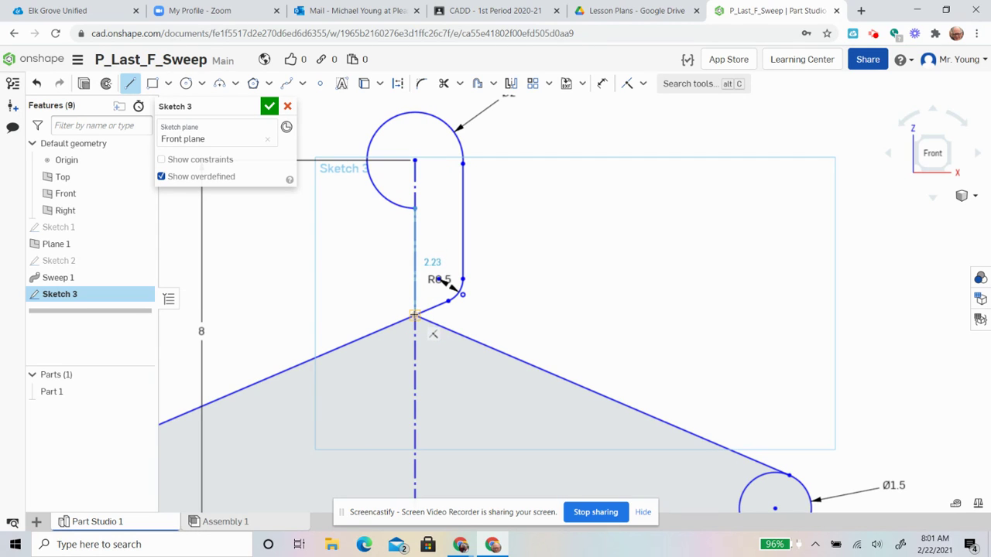
pyautogui.click(414, 315)
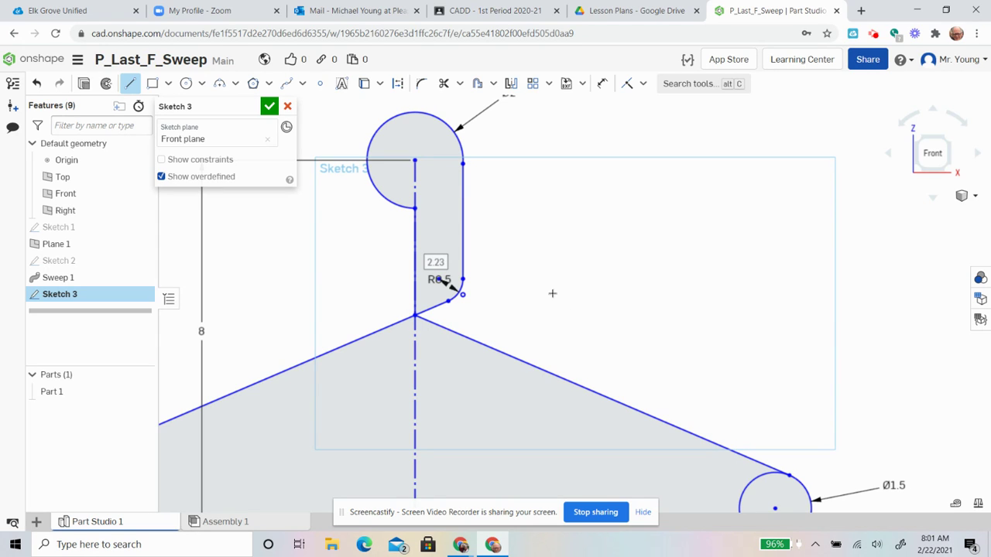
# - Add an R0.5 sketch fillet where the Ø2 hook arc meets the vertical line to the apex
pyautogui.click(422, 85)
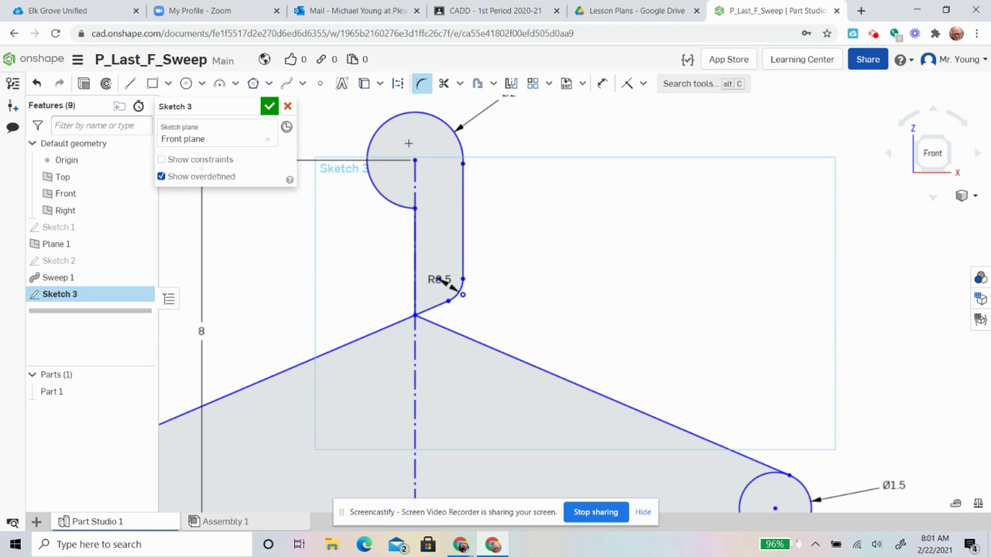
pyautogui.click(401, 205)
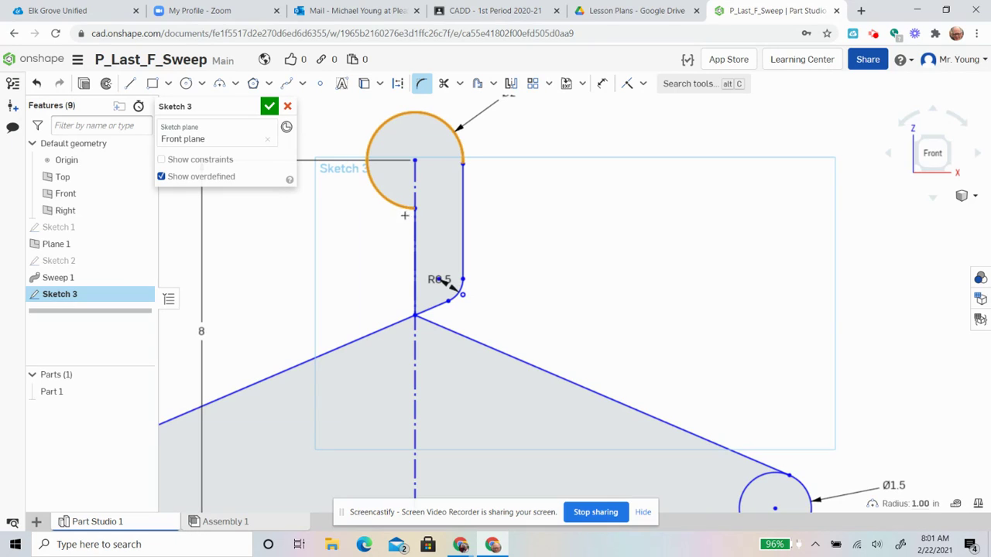
pyautogui.click(414, 226)
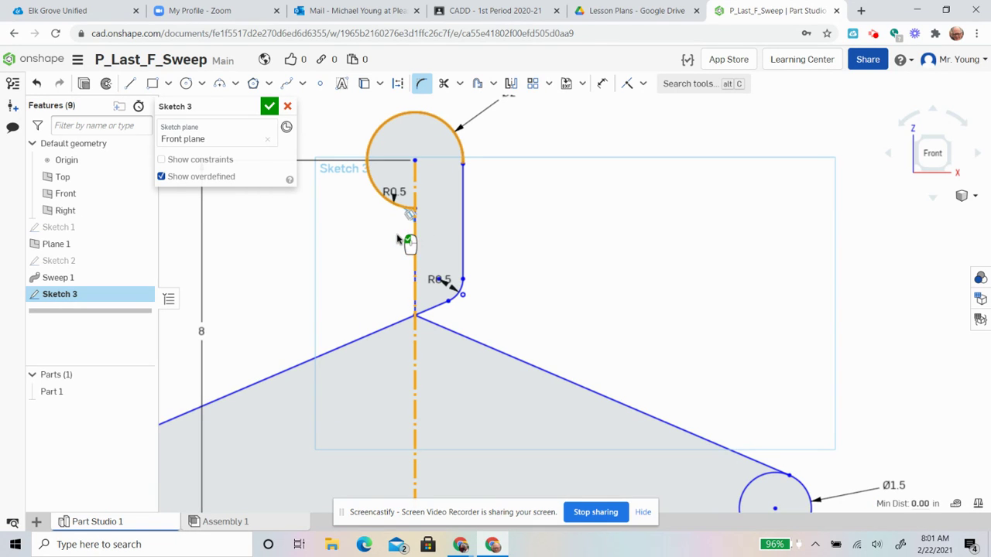
pyautogui.click(389, 241)
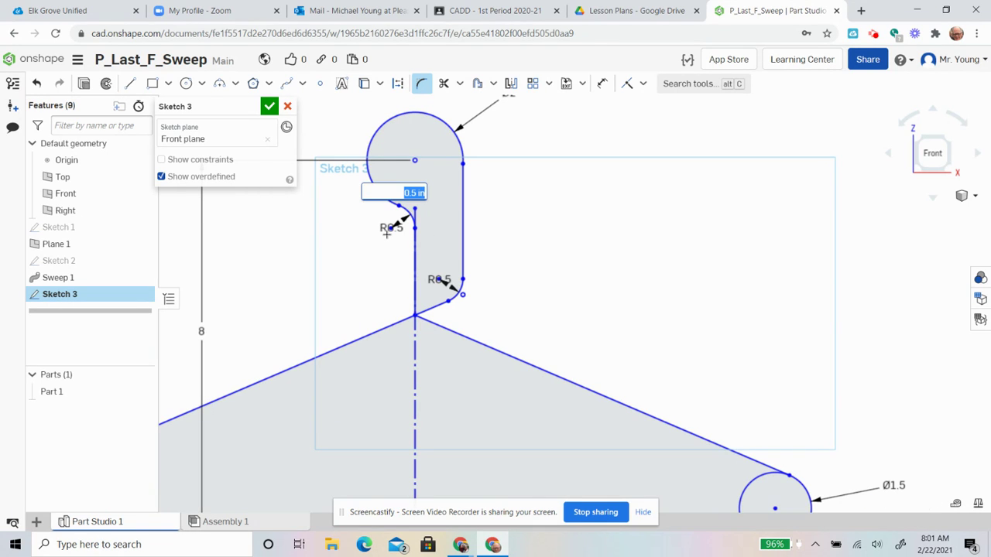
pyautogui.press('Return')
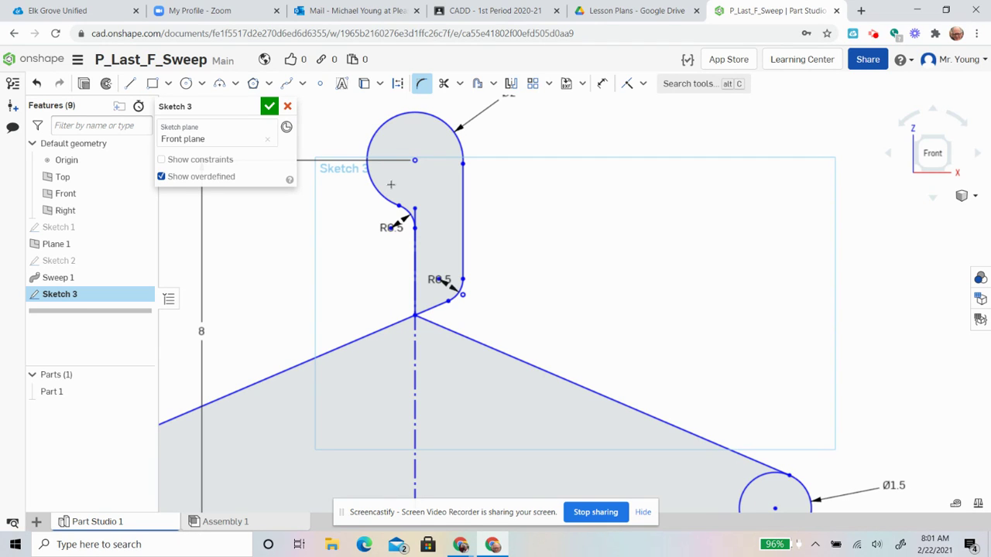
# - Undo the recent fillet and sketch steps until the hook circle is whole again
pyautogui.press('Escape')
pyautogui.hotkey('ctrl', 'z')
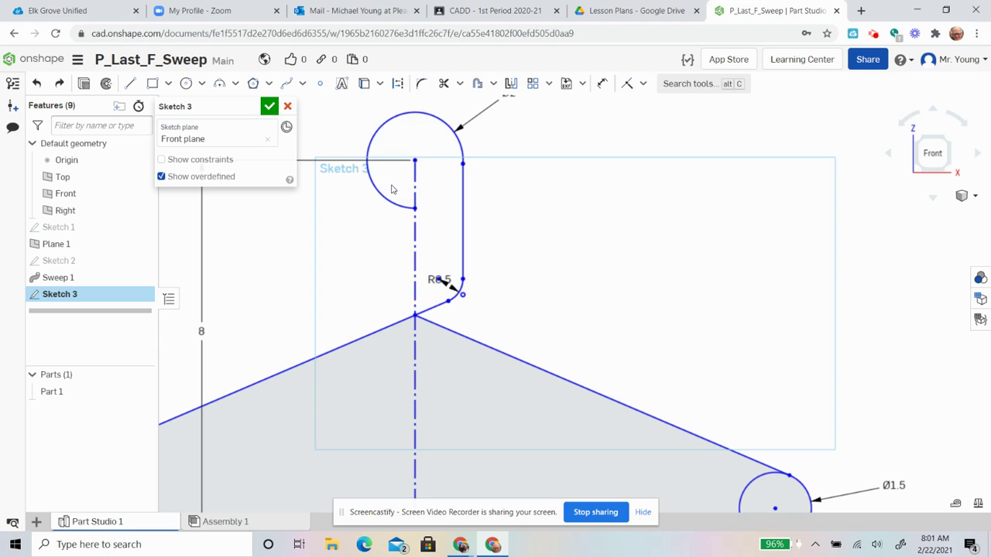
pyautogui.hotkey('ctrl', 'z')
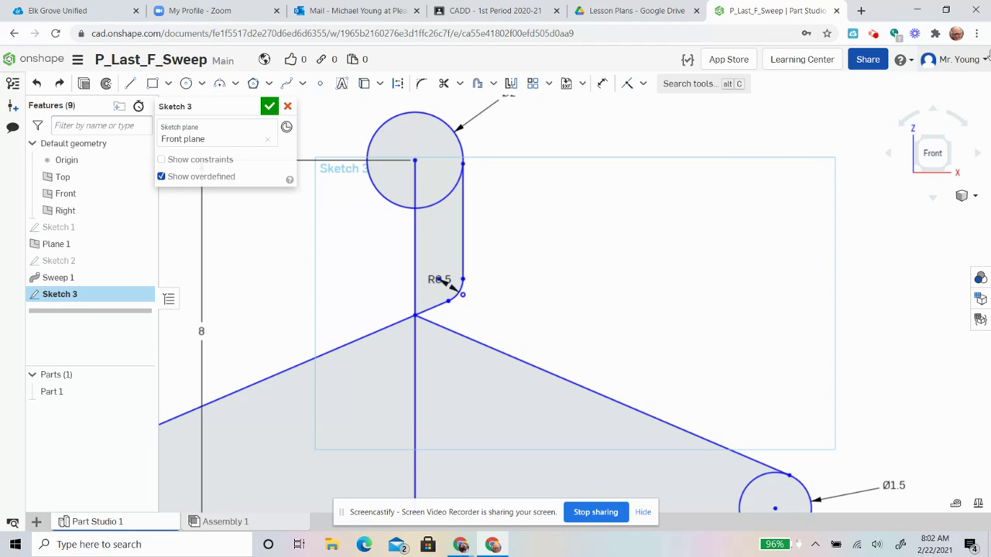
# - Trim the hook circle's lower-right arc and the vertical line segments inside and below it
pyautogui.click(445, 85)
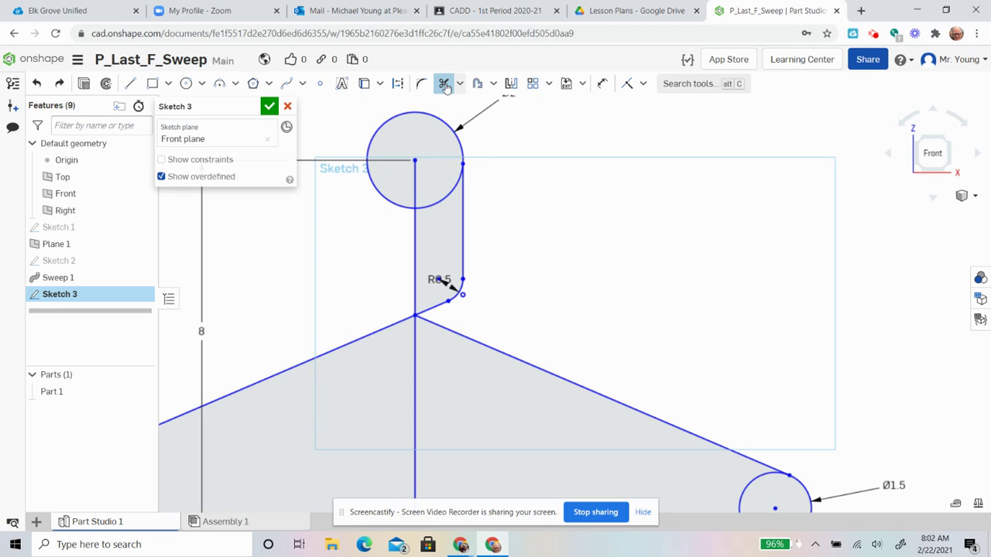
pyautogui.click(439, 202)
pyautogui.click(414, 179)
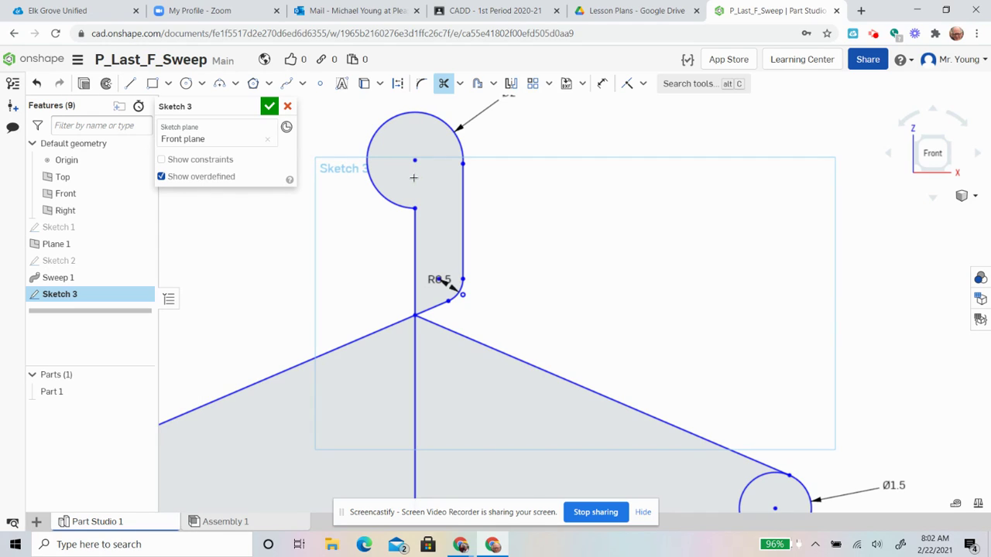
pyautogui.click(414, 426)
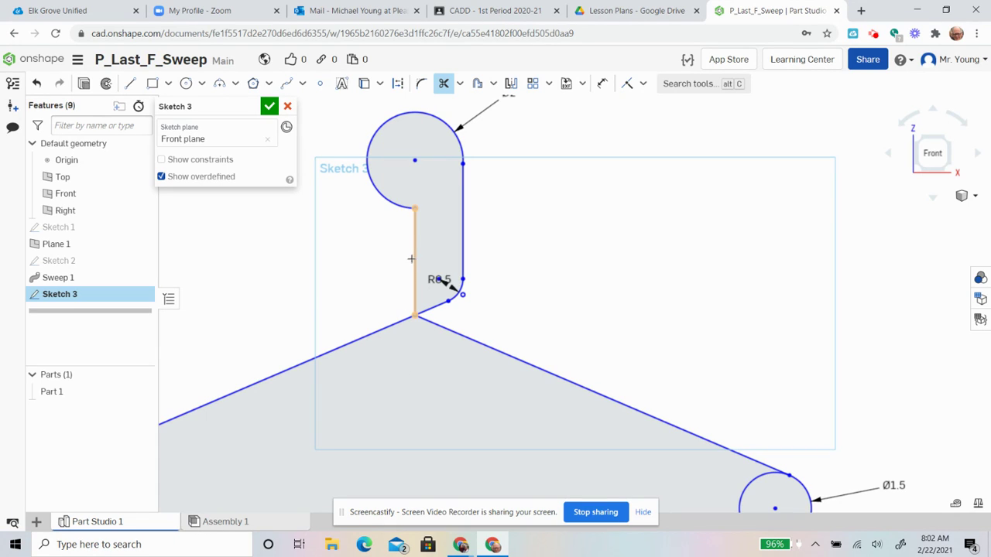
pyautogui.click(415, 259)
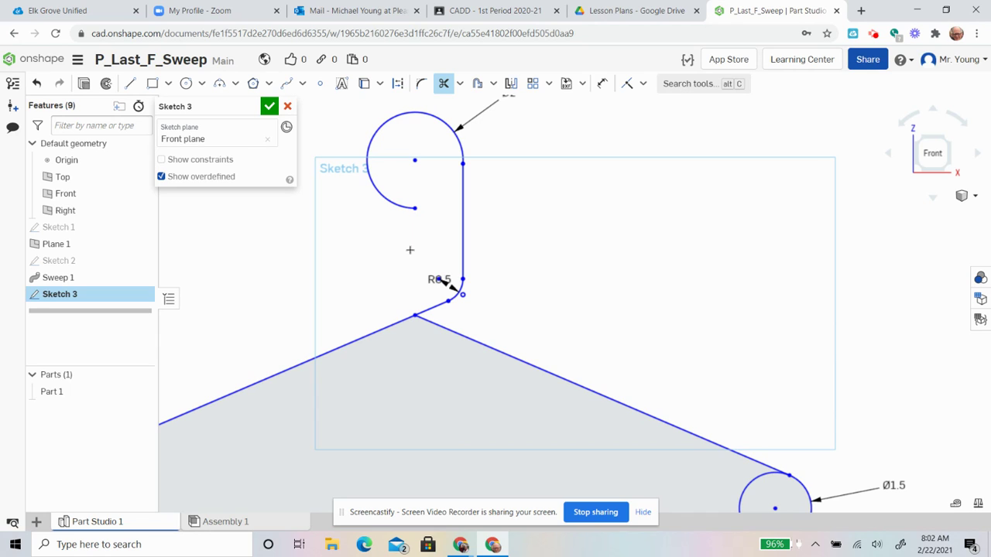
# - Draw a horizontal line left from the hook arc's centre and trim the arc below it
pyautogui.click(131, 84)
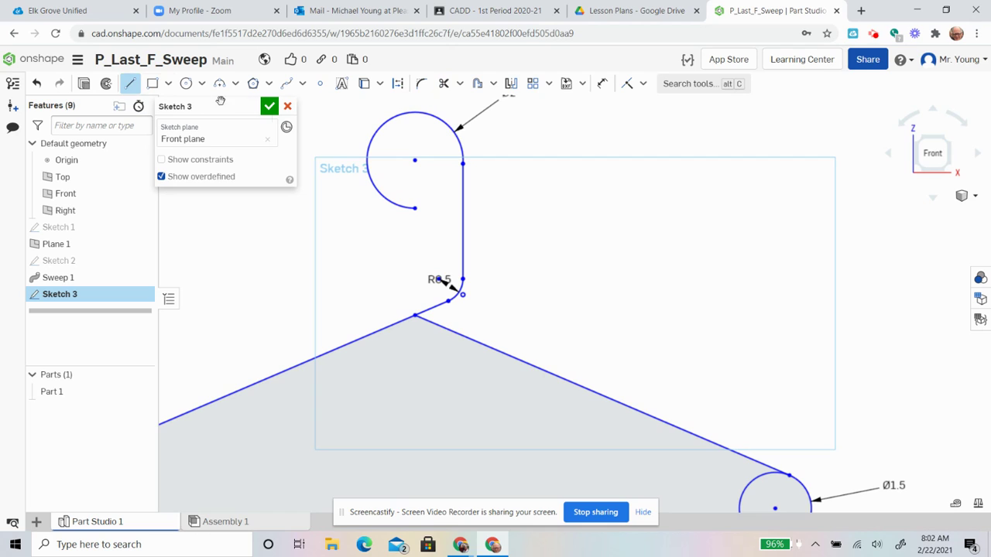
pyautogui.click(414, 158)
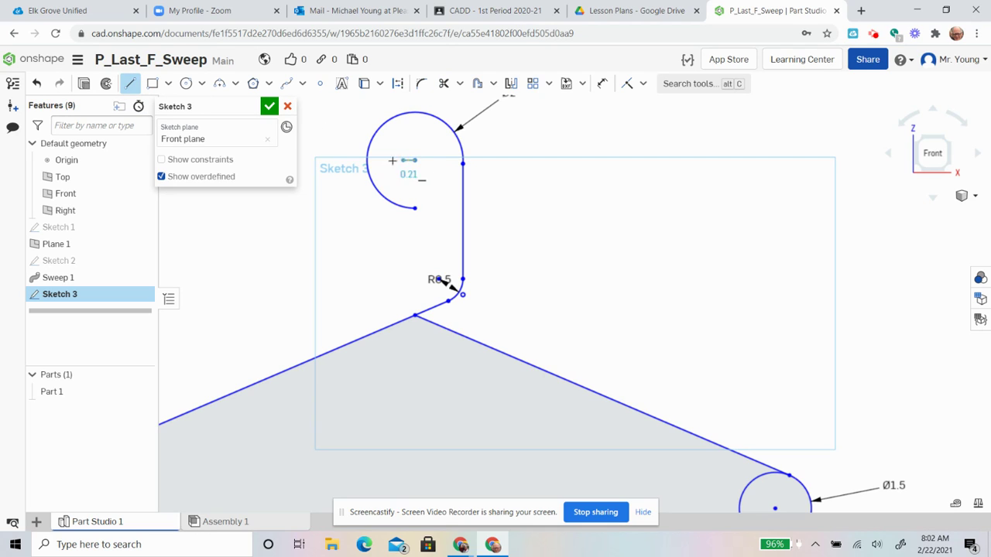
pyautogui.click(350, 159)
pyautogui.press('Escape')
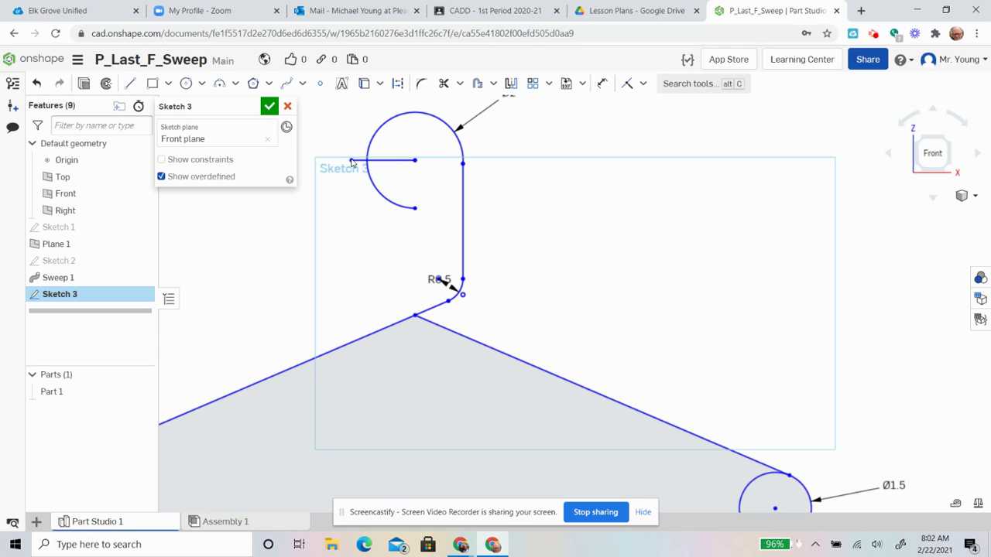
pyautogui.click(444, 84)
pyautogui.click(375, 187)
pyautogui.scroll(-2, 304, 425)
# - Zoom to fit, trim the inner arcs of the left and right end circles, and delete the short horizontal line
pyautogui.scroll(2, 304, 425)
pyautogui.scroll(-2, 304, 425)
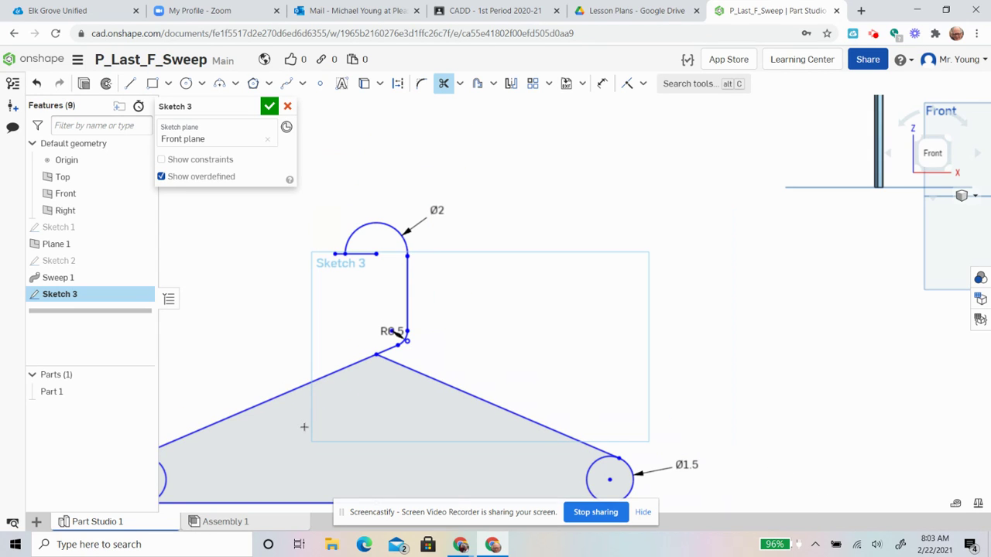
pyautogui.press('f')
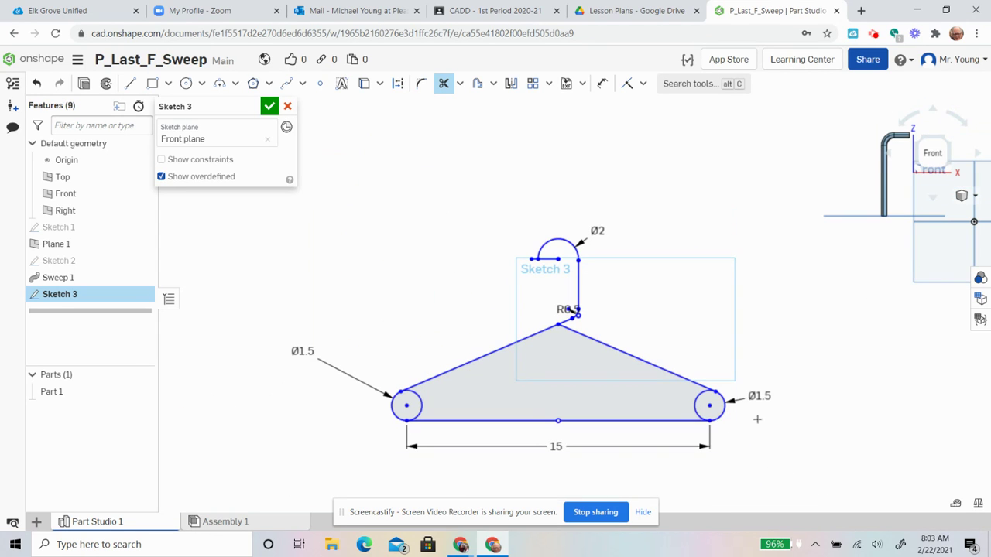
pyautogui.scroll(2, 619, 468)
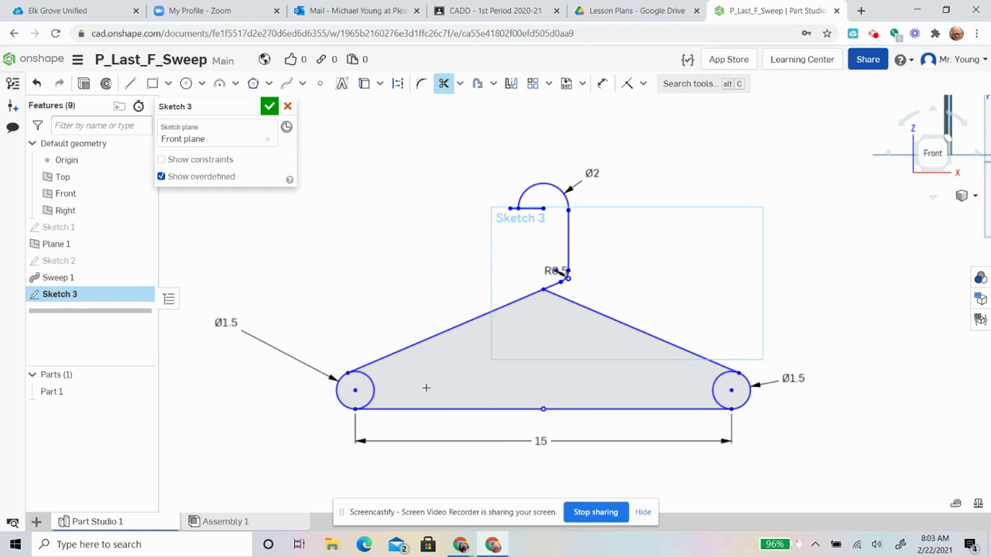
pyautogui.click(372, 384)
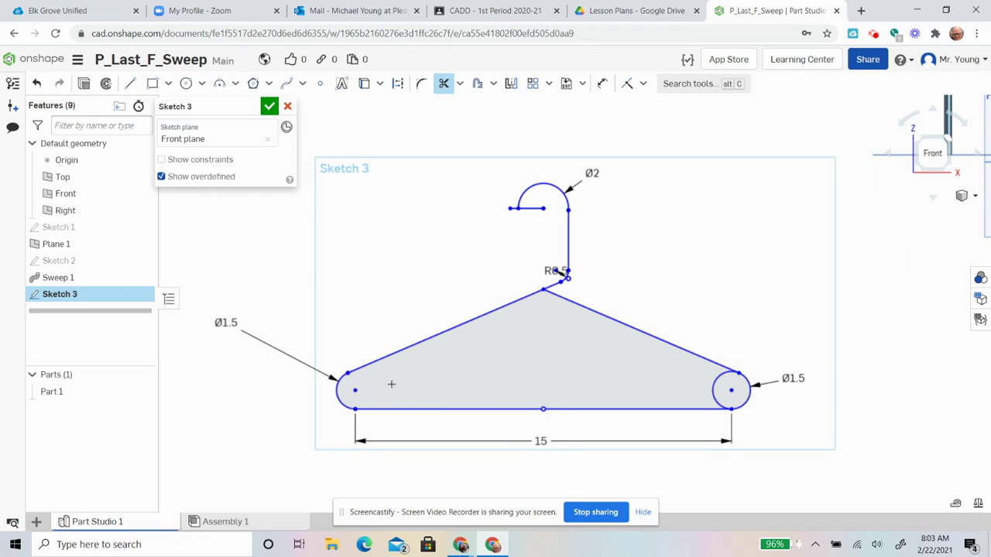
pyautogui.click(713, 387)
pyautogui.press('Escape')
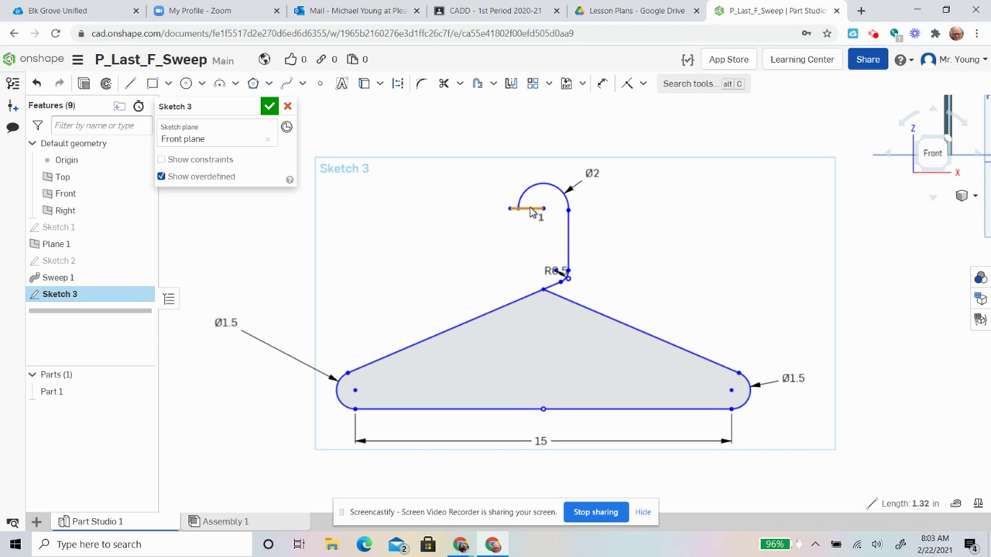
pyautogui.press('Delete')
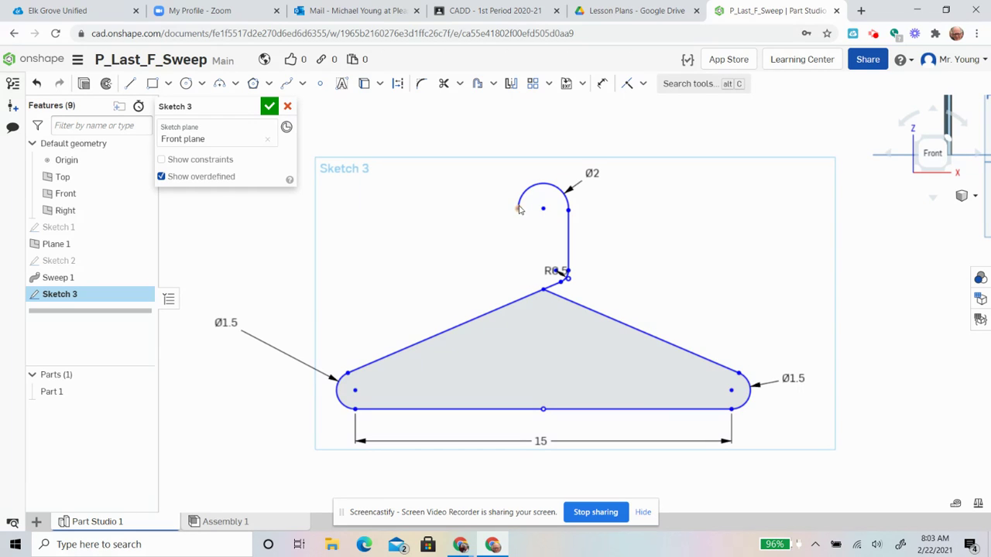
# - Accept Sketch 3 and tilt the view slightly to show the planes
pyautogui.click(270, 107)
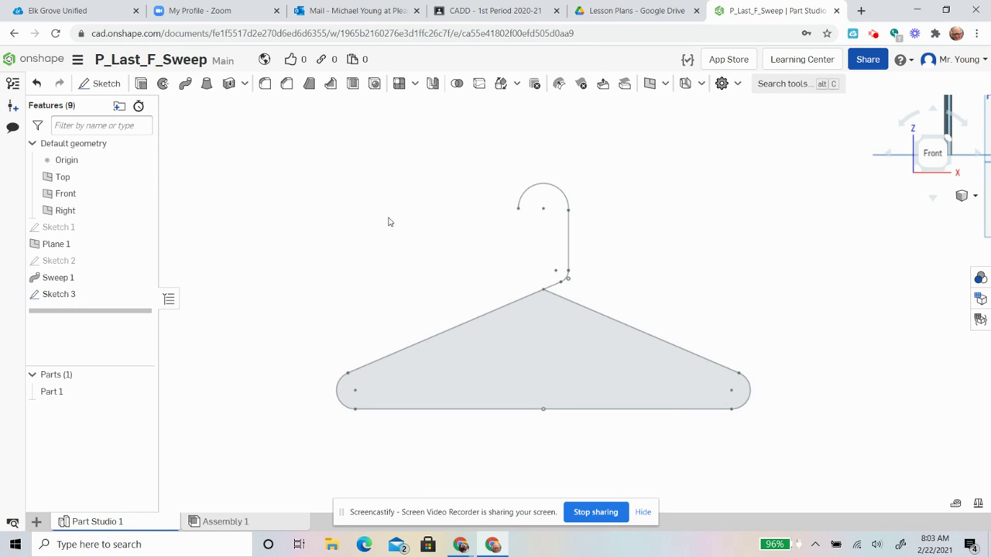
pyautogui.scroll(-3, 389, 222)
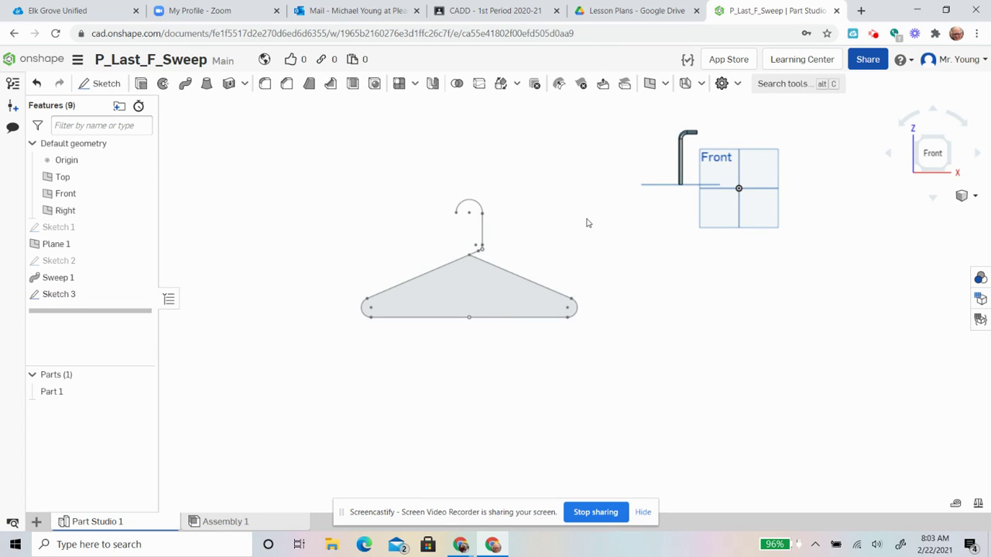
pyautogui.moveTo(587, 223); pyautogui.dragTo(581, 233, button='right')
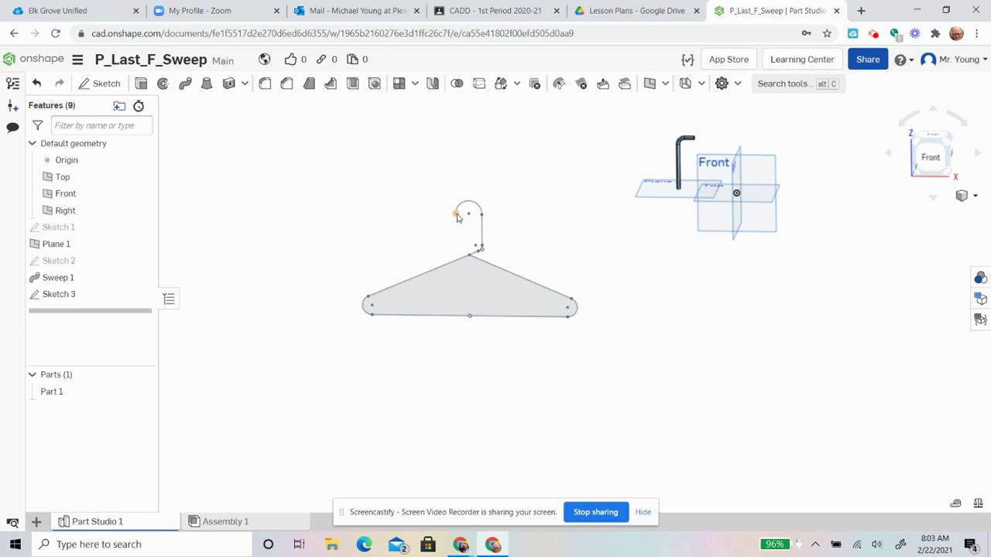
# - Create Plane 2 of type Plane point through the hook's end vertex, parallel to Plane 1
pyautogui.click(649, 83)
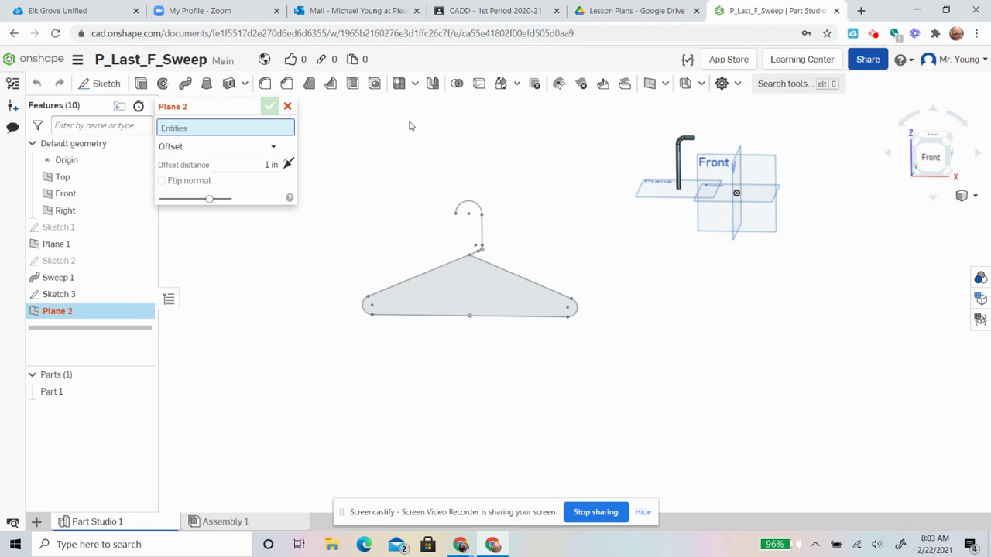
pyautogui.click(273, 147)
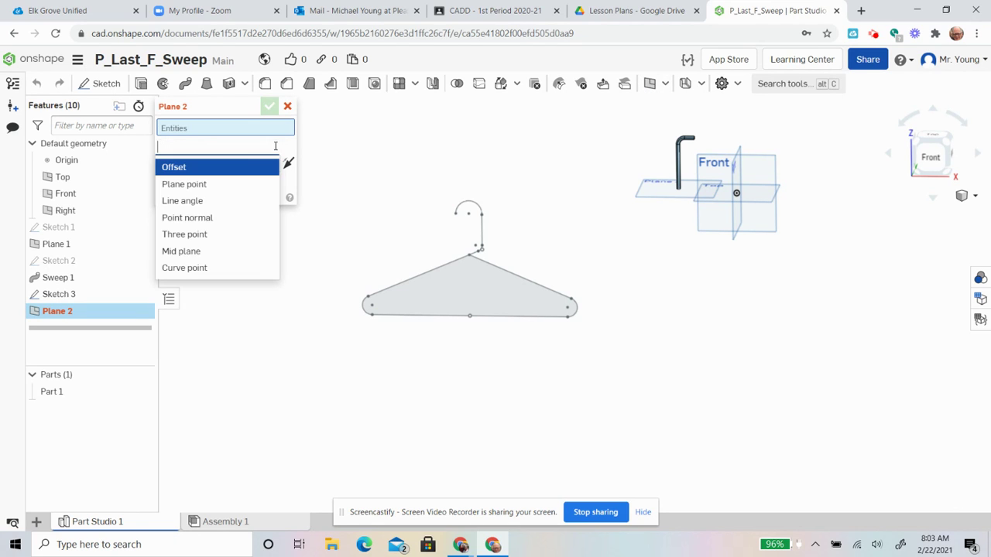
pyautogui.click(243, 186)
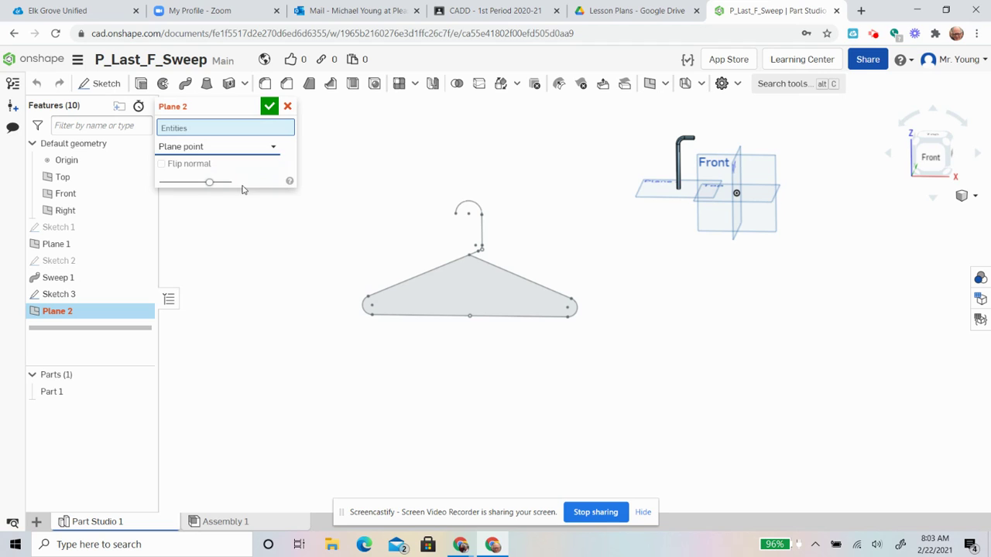
pyautogui.click(456, 217)
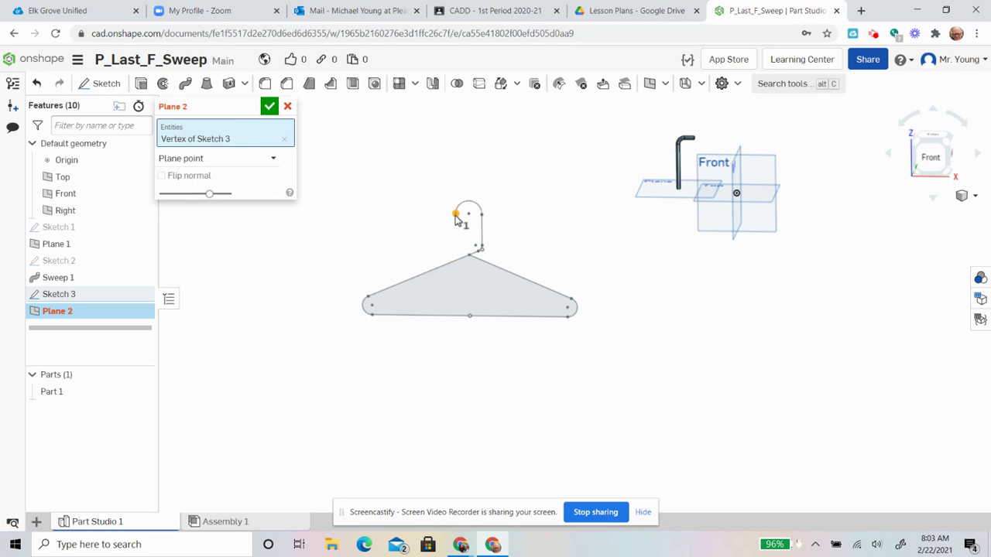
pyautogui.click(644, 194)
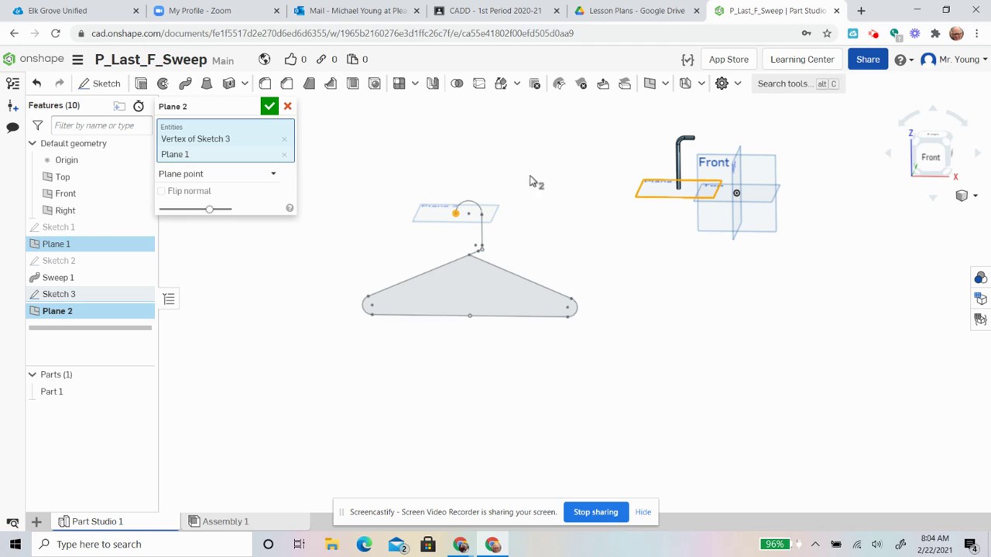
pyautogui.click(269, 107)
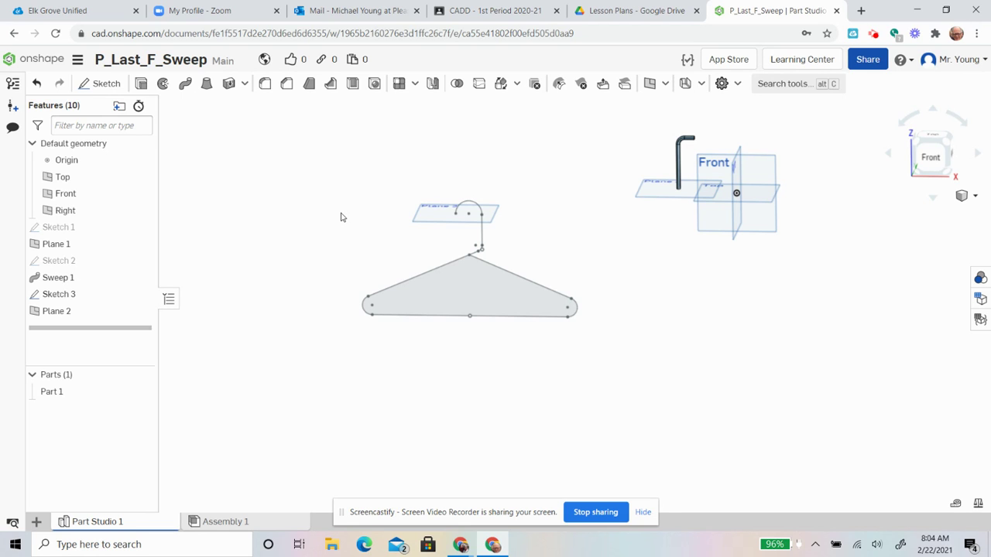
# - Start a sketch on Plane 2 and draw a circle centred on the hook's end point
pyautogui.click(108, 85)
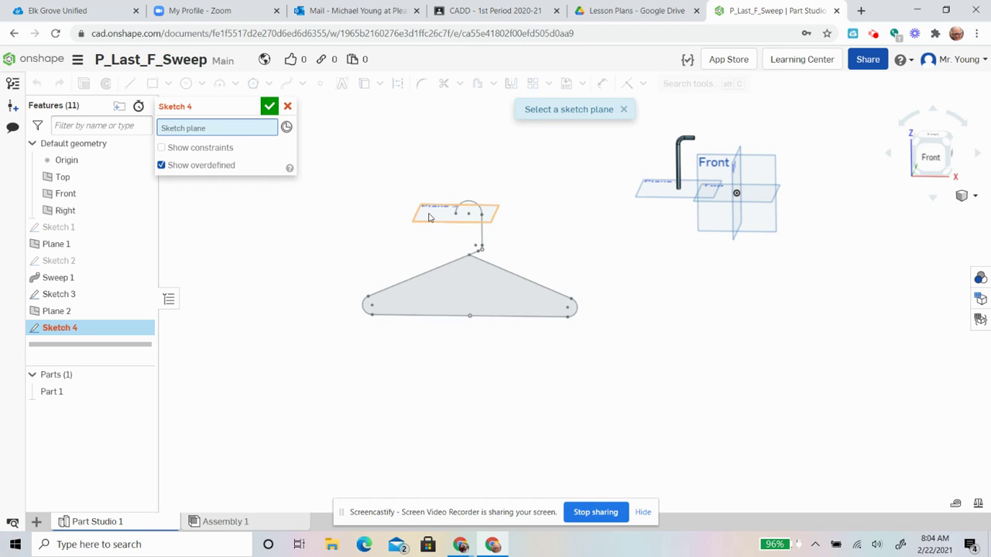
pyautogui.click(429, 217)
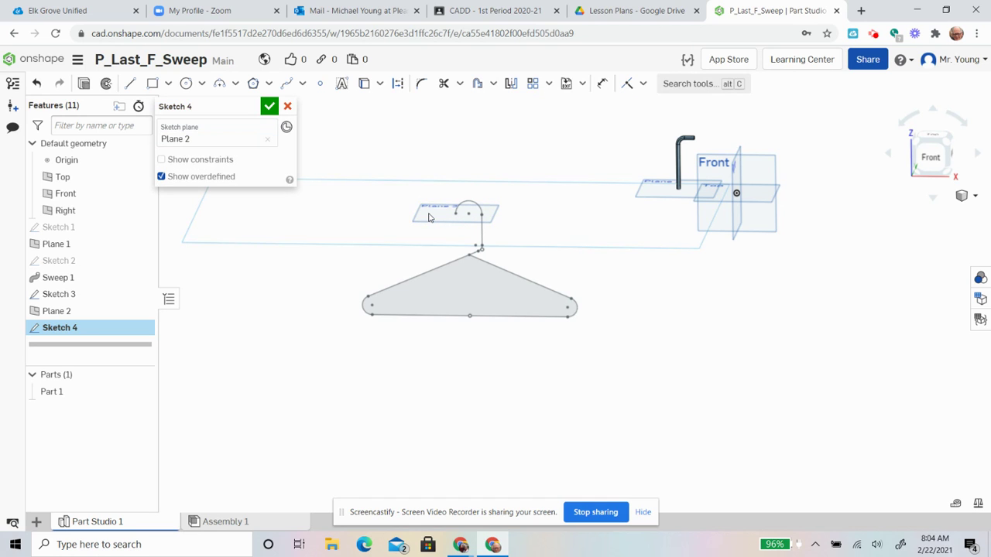
pyautogui.click(185, 83)
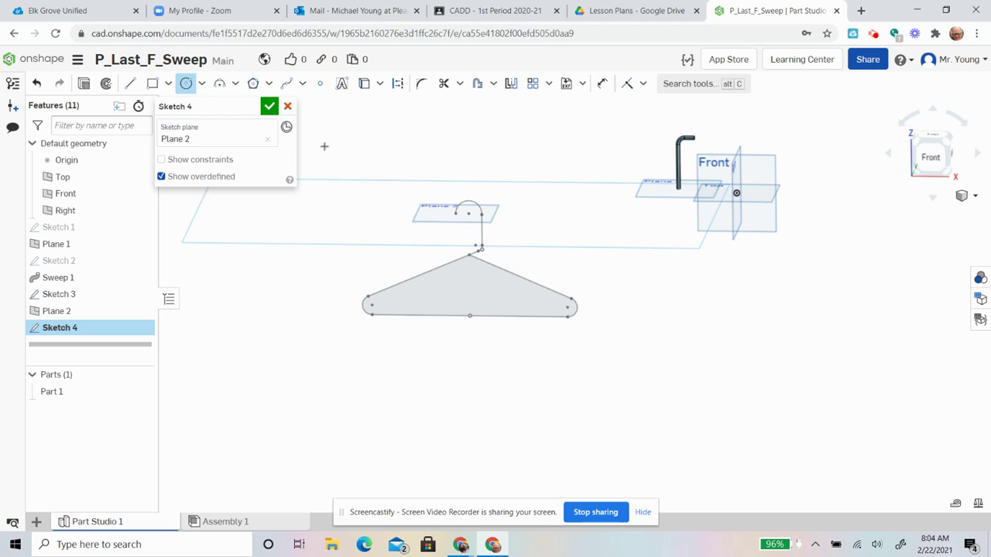
pyautogui.click(455, 216)
pyautogui.click(446, 216)
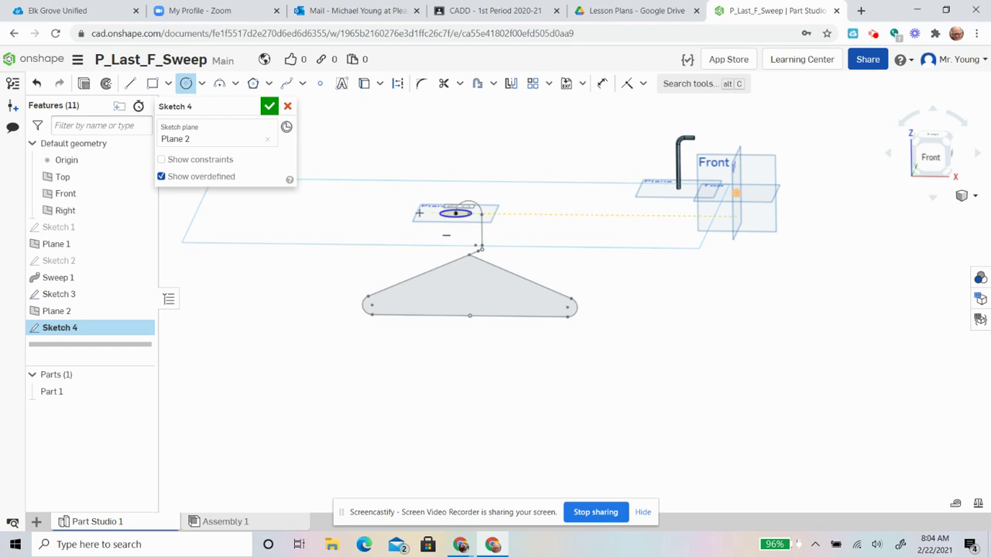
pyautogui.rightClick(377, 149)
pyautogui.click(402, 157)
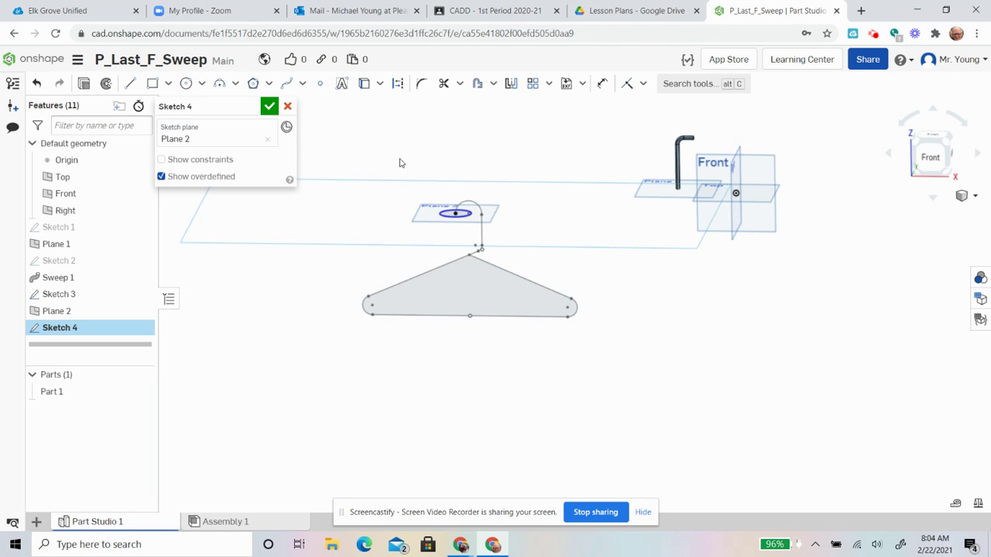
pyautogui.moveTo(400, 162); pyautogui.dragTo(398, 204, button='right')
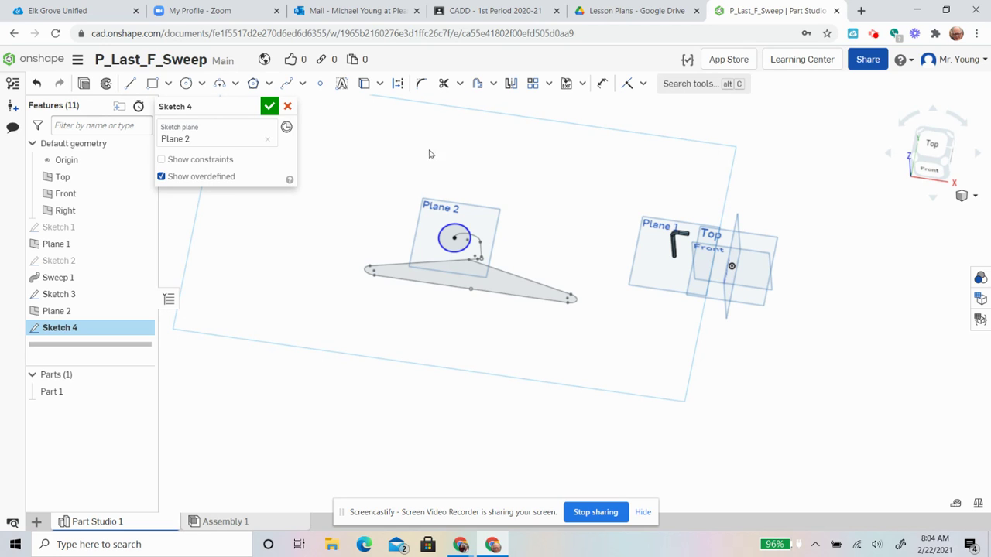
# - Dimension the circle's diameter to 0.25 in
pyautogui.click(603, 84)
pyautogui.click(470, 229)
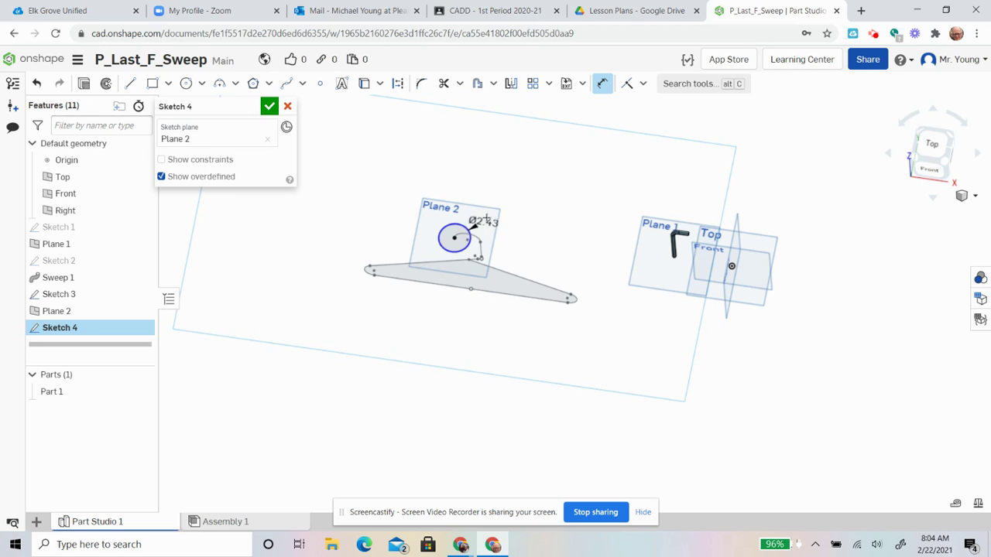
pyautogui.click(511, 198)
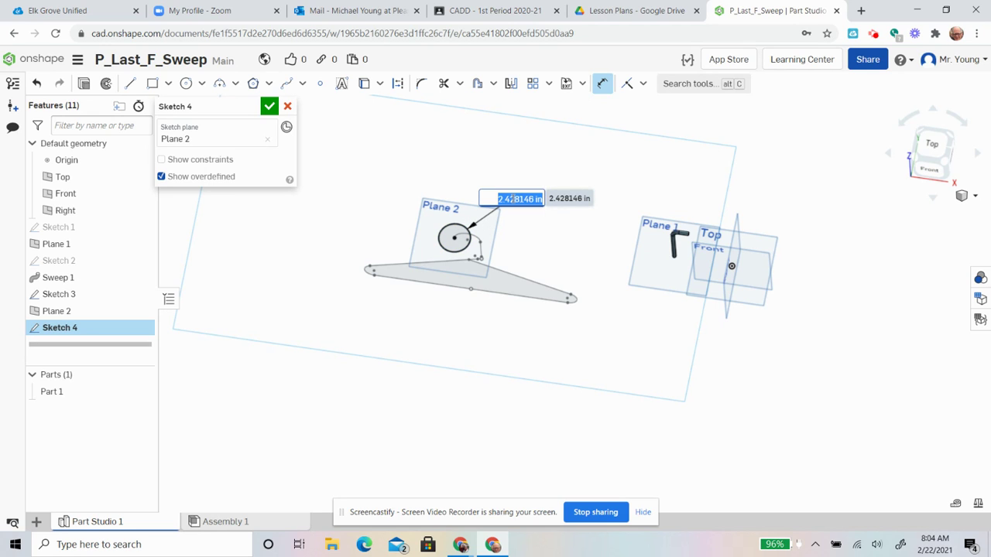
pyautogui.press('BackSpace')
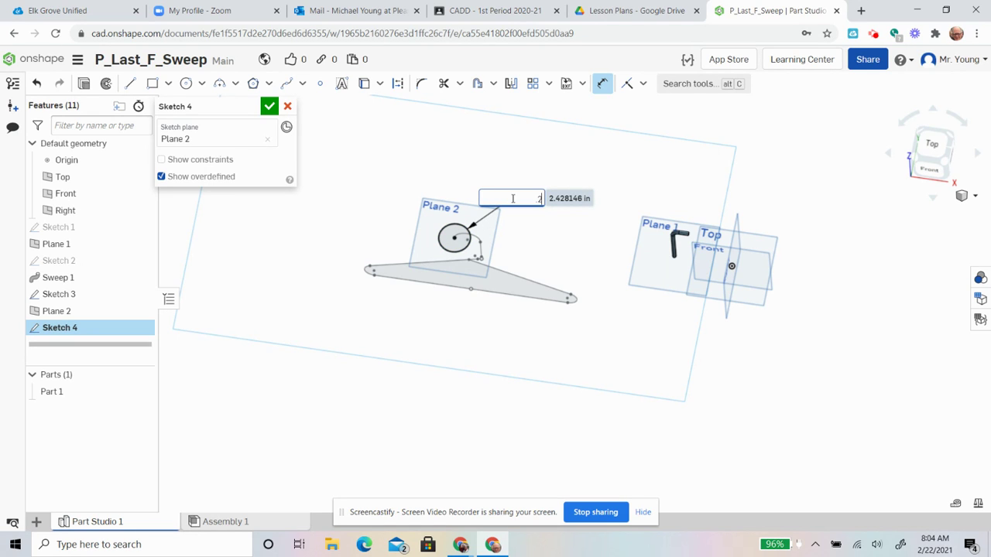
pyautogui.press('Return')
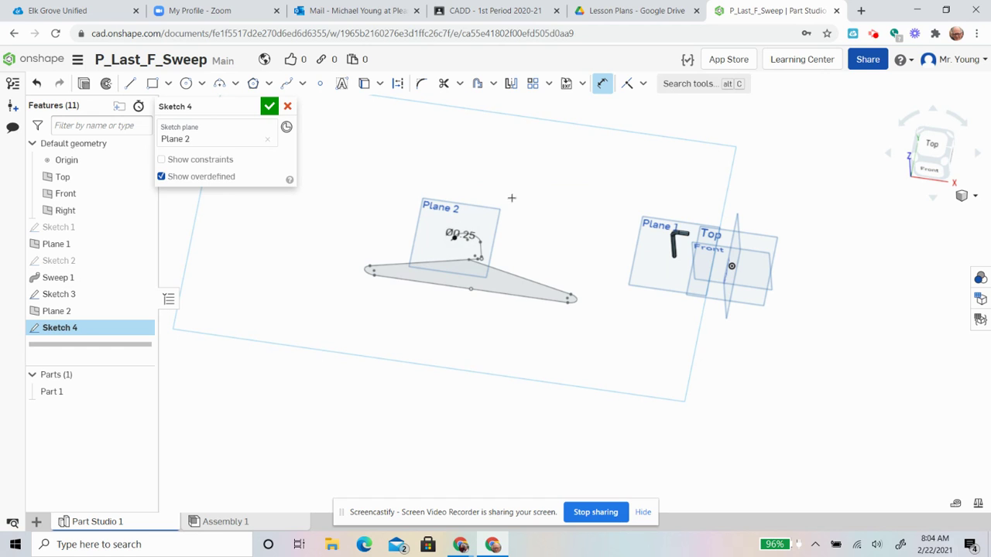
pyautogui.scroll(-5, 462, 251)
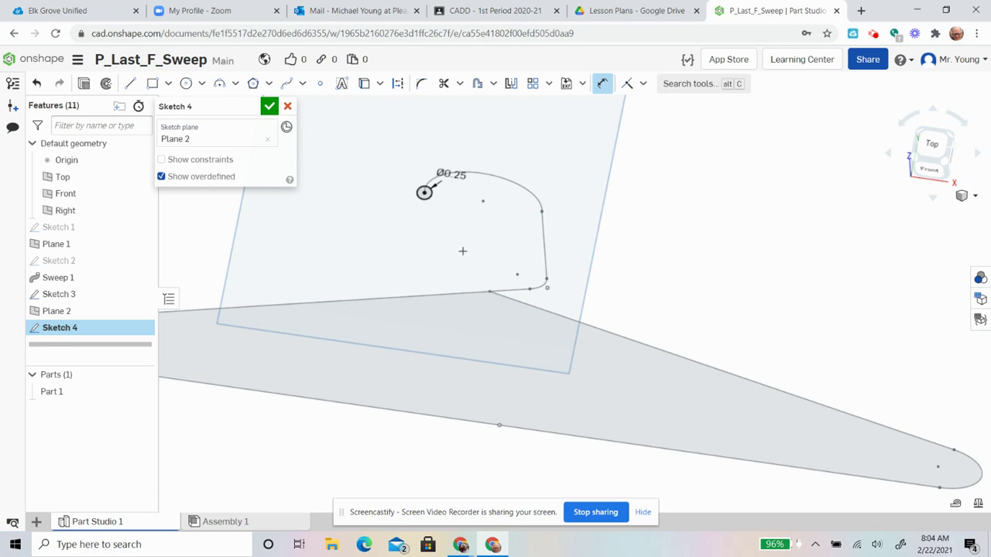
pyautogui.click(269, 108)
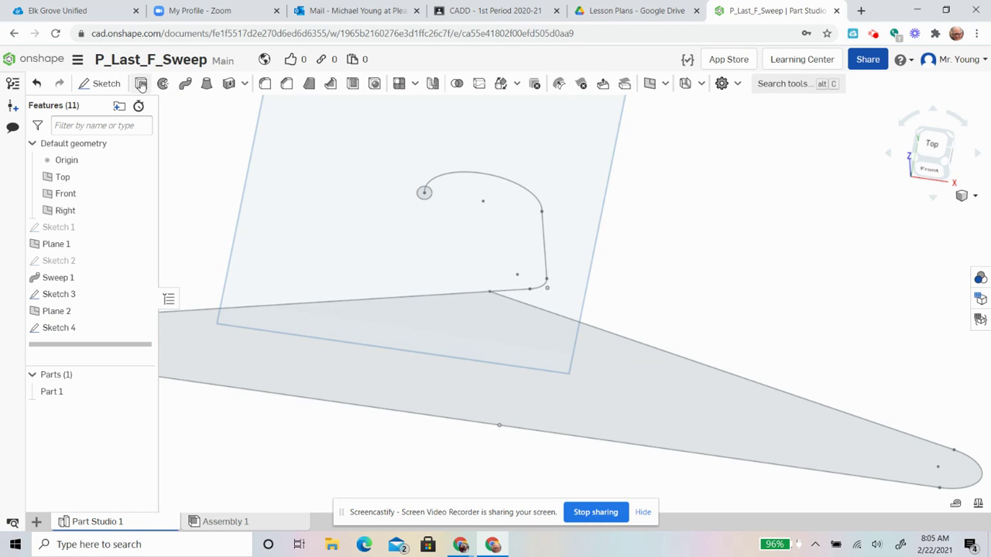
pyautogui.click(185, 83)
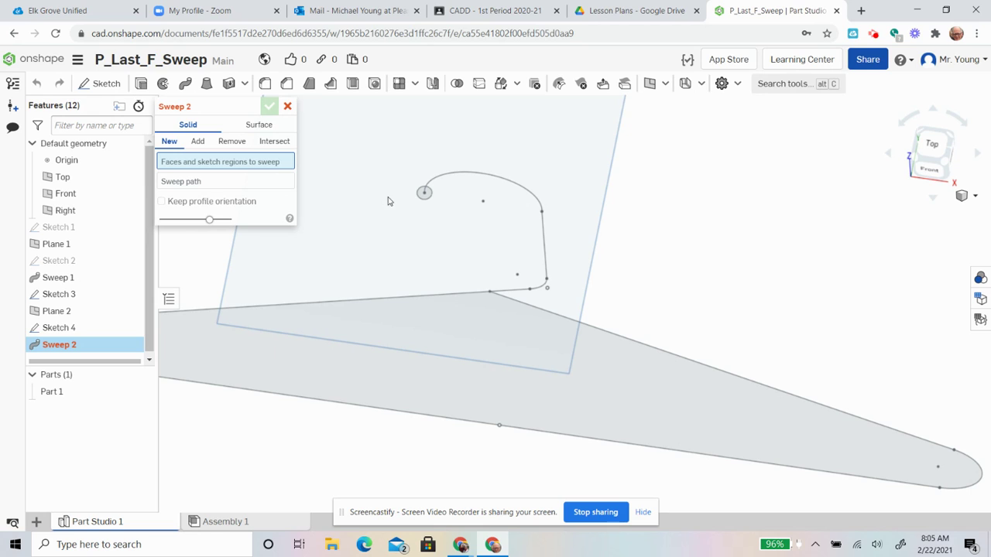
pyautogui.click(420, 200)
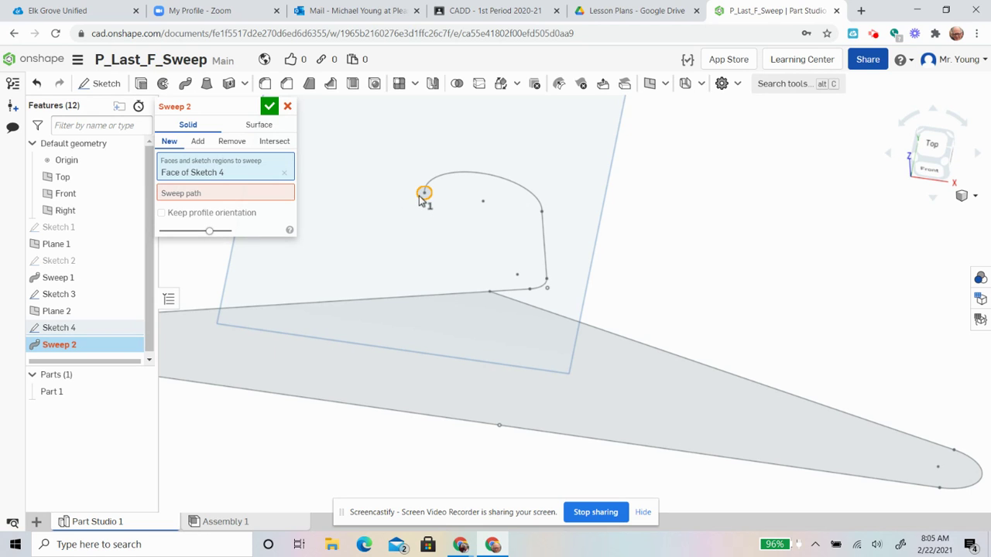
pyautogui.click(276, 193)
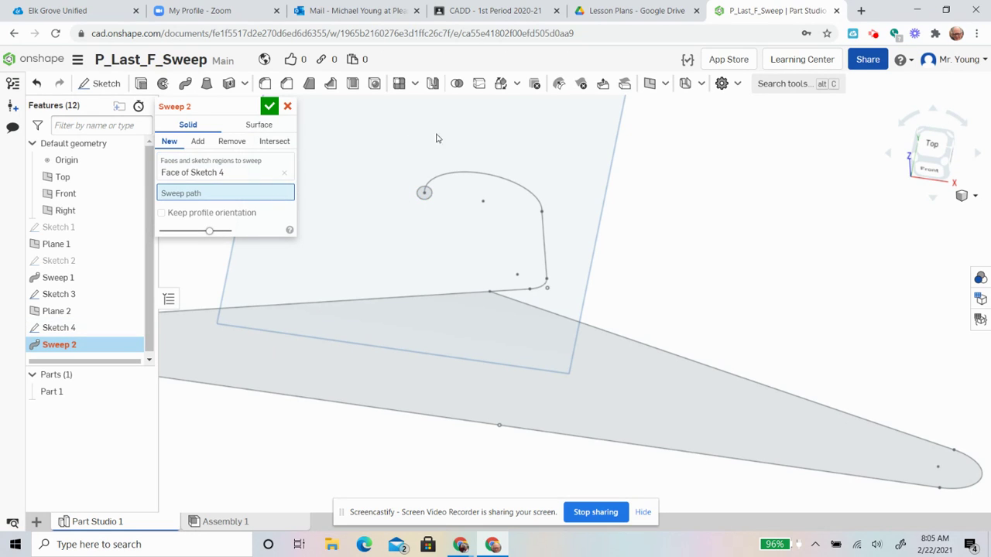
pyautogui.click(486, 175)
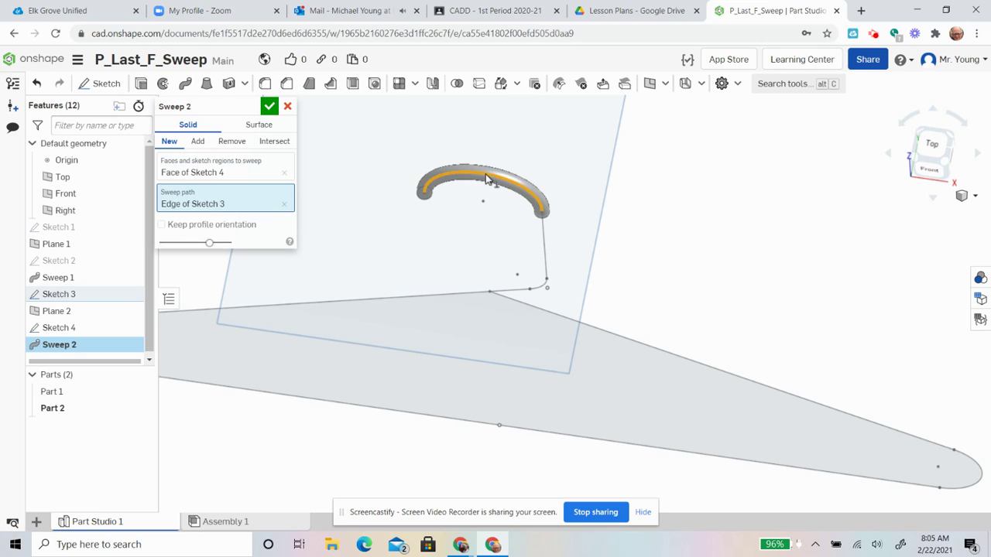
pyautogui.click(545, 241)
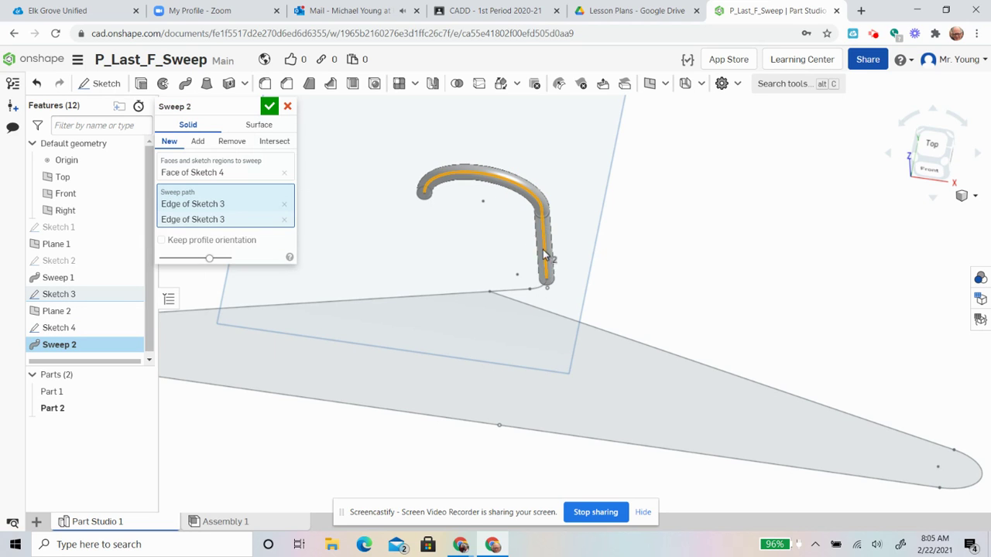
pyautogui.click(542, 288)
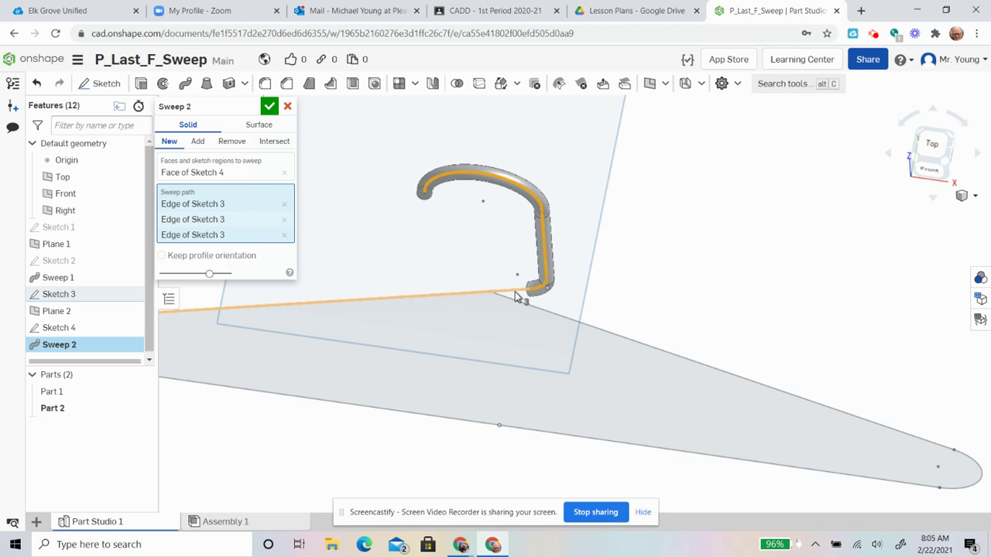
pyautogui.click(517, 295)
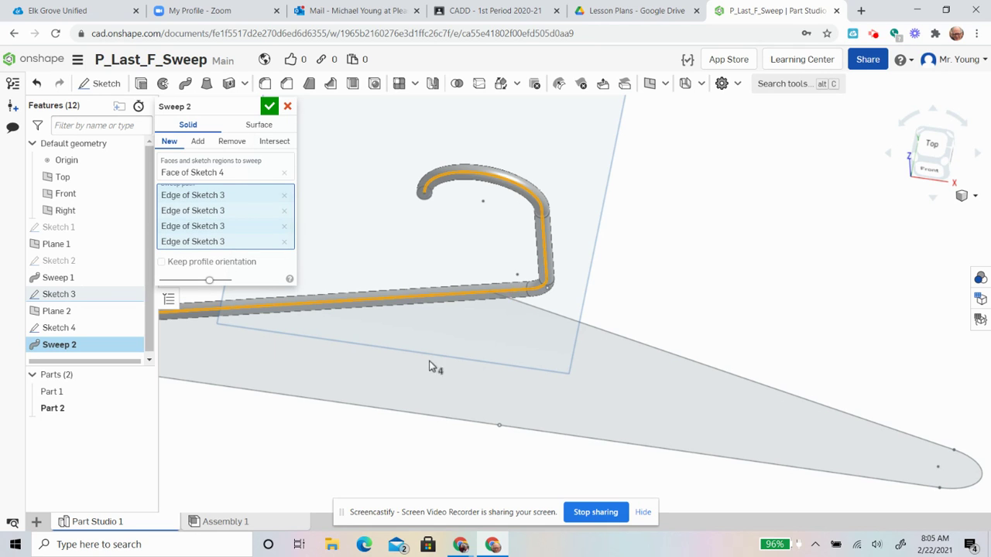
pyautogui.scroll(5, 347, 473)
pyautogui.scroll(-7, 240, 383)
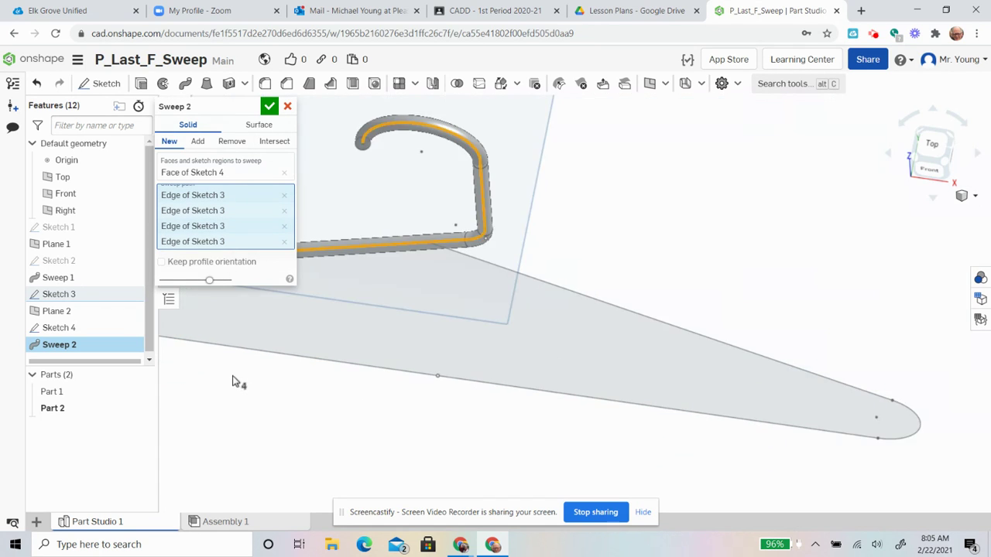
pyautogui.scroll(-3, 665, 219)
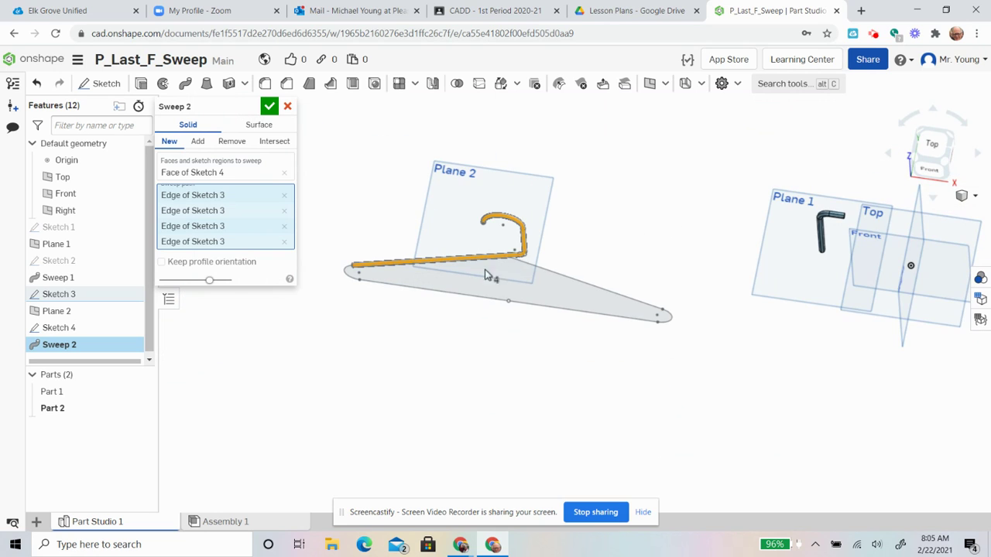
pyautogui.scroll(2, 326, 298)
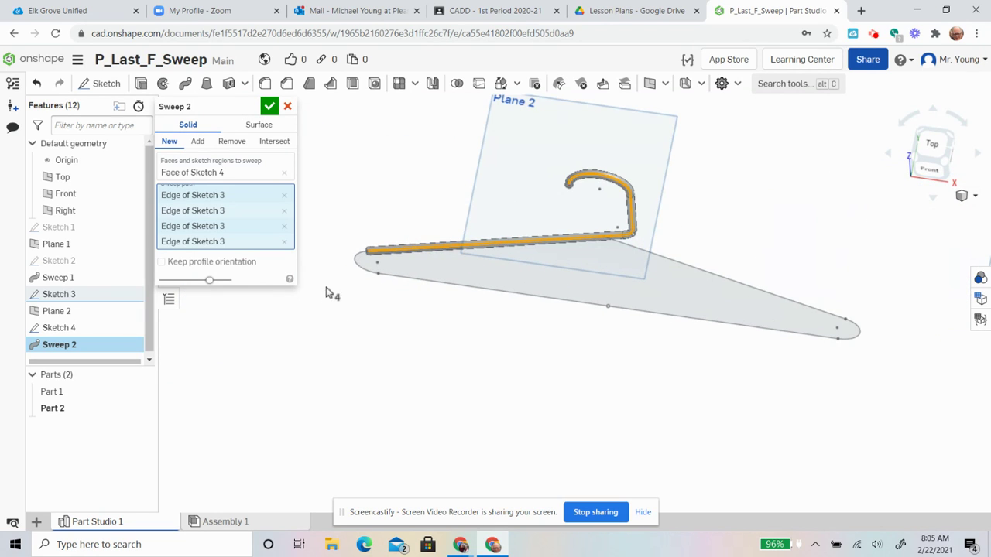
pyautogui.click(358, 264)
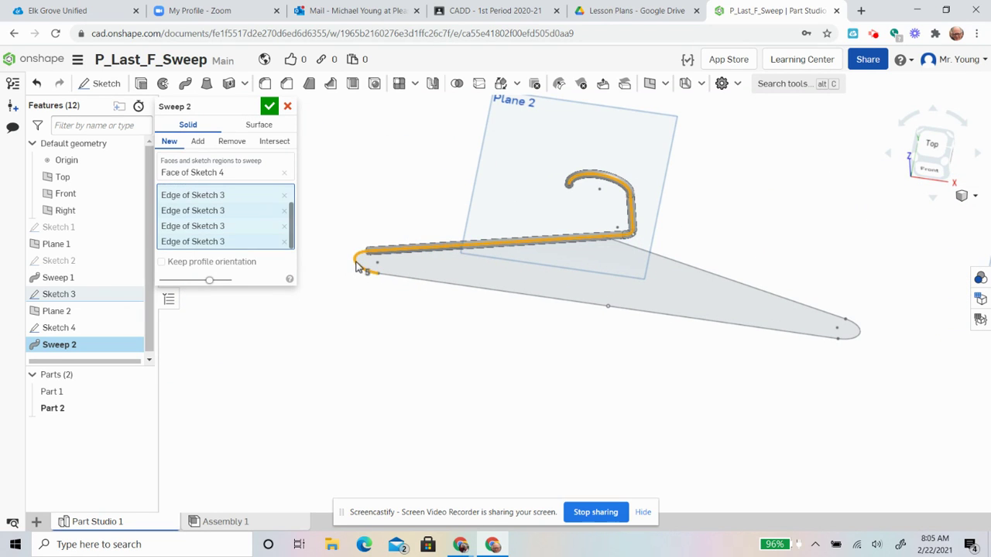
pyautogui.click(479, 292)
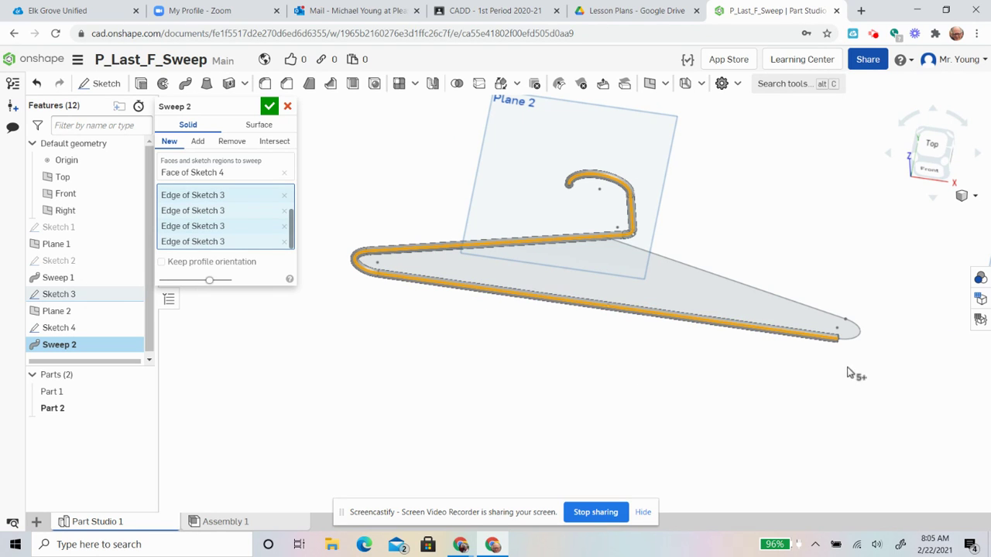
pyautogui.click(856, 340)
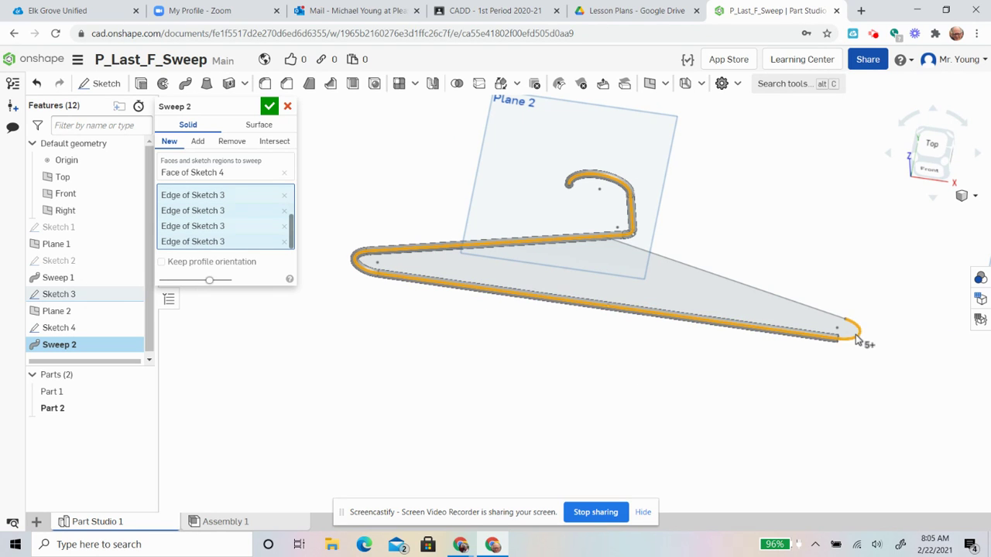
pyautogui.click(777, 299)
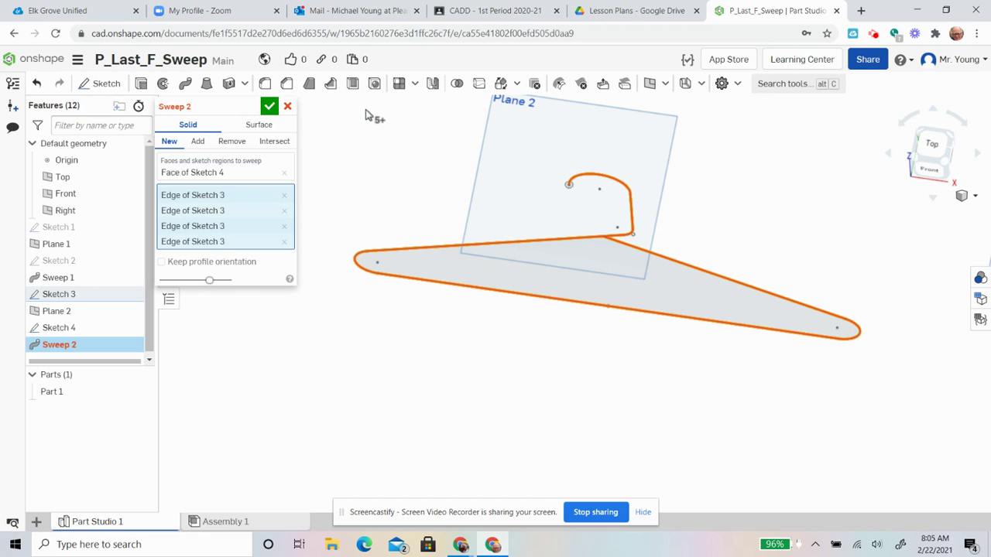
pyautogui.click(287, 108)
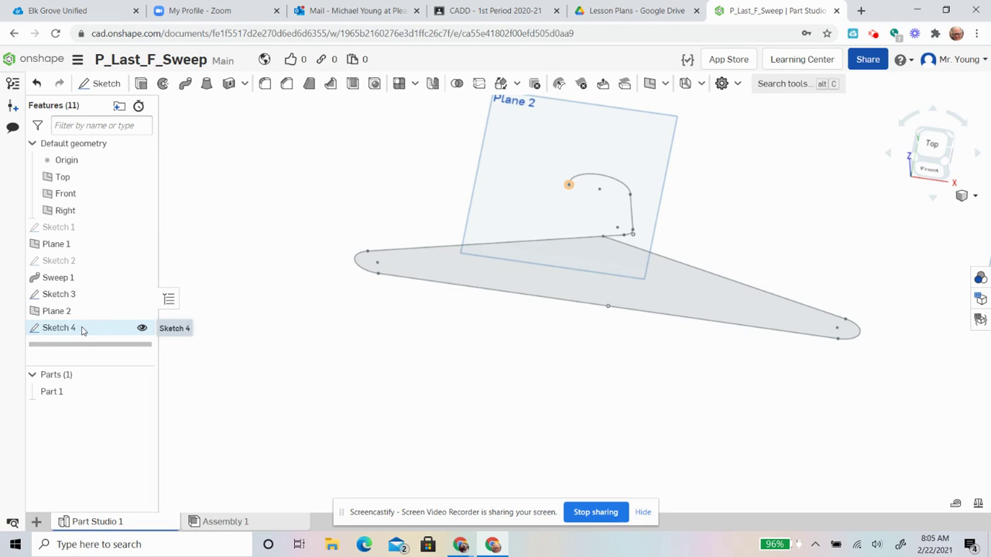
# - Reopen Sketch 3 viewed normal to its plane, zoom in, and pull the top vertex off the right line
pyautogui.doubleClick(58, 295)
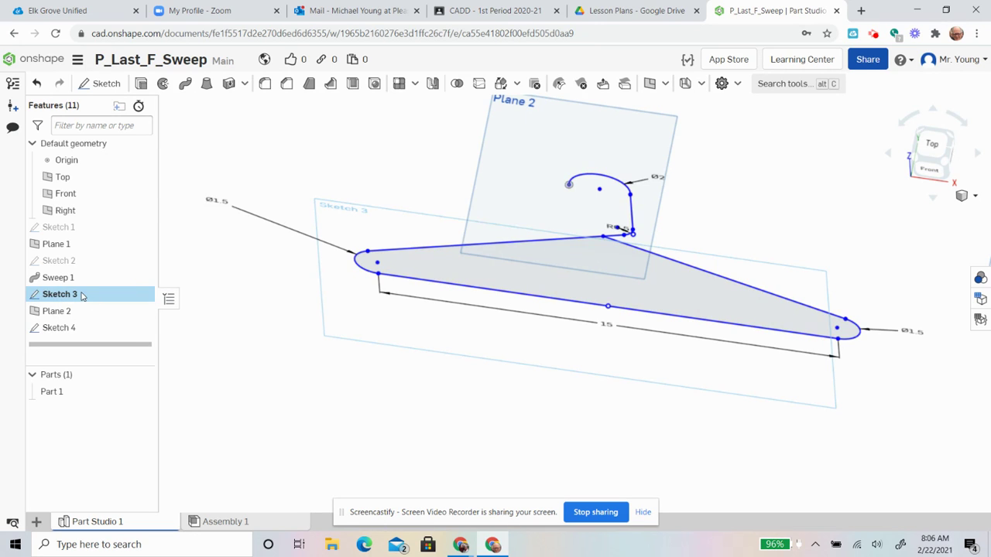
pyautogui.rightClick(748, 196)
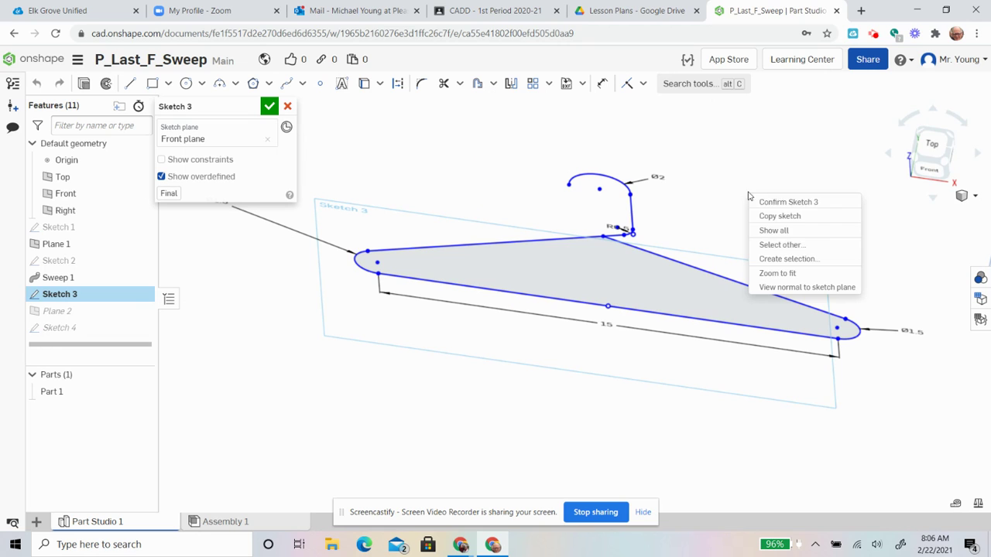
pyautogui.click(813, 288)
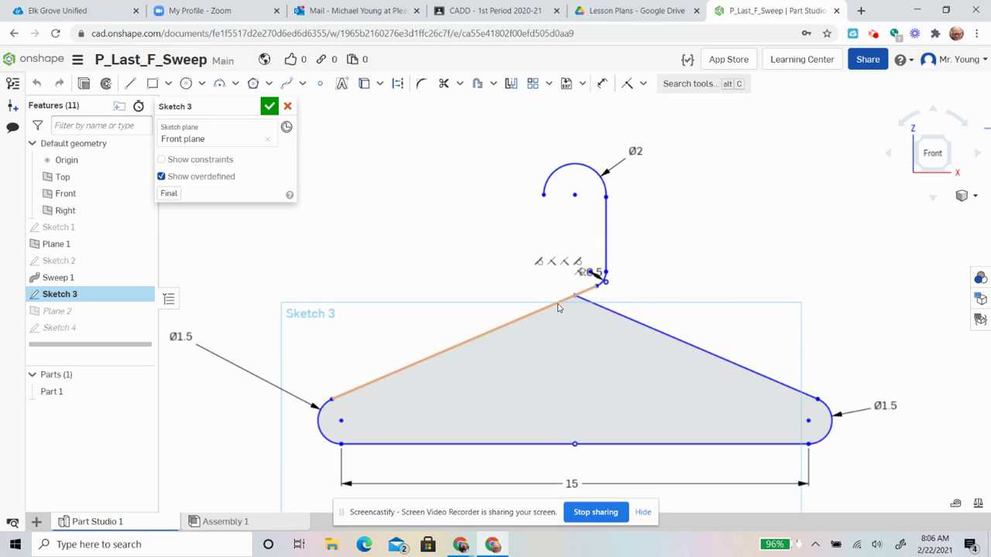
pyautogui.scroll(5, 571, 308)
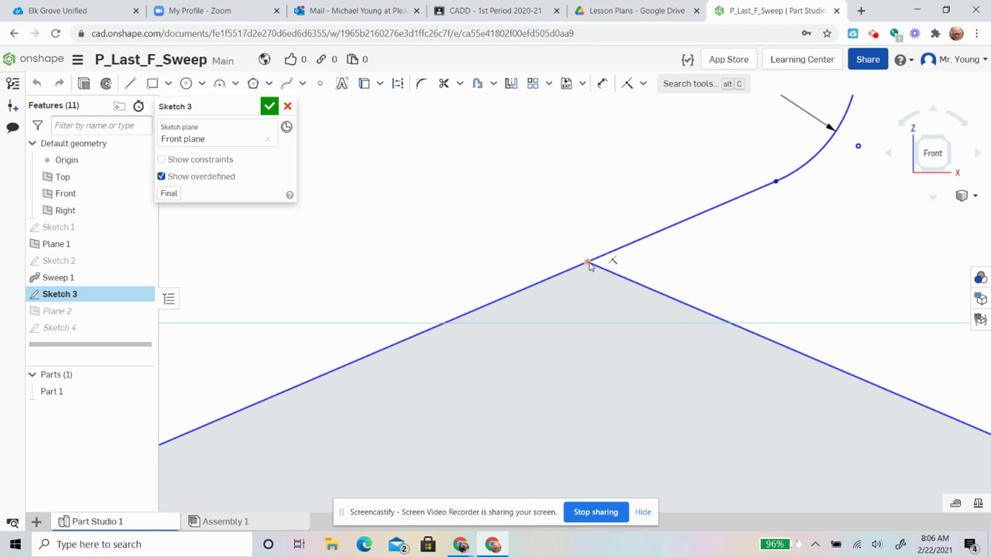
pyautogui.moveTo(589, 265)
pyautogui.mouseDown()
pyautogui.moveTo(602, 271)
pyautogui.moveTo(588, 269)
pyautogui.mouseUp()
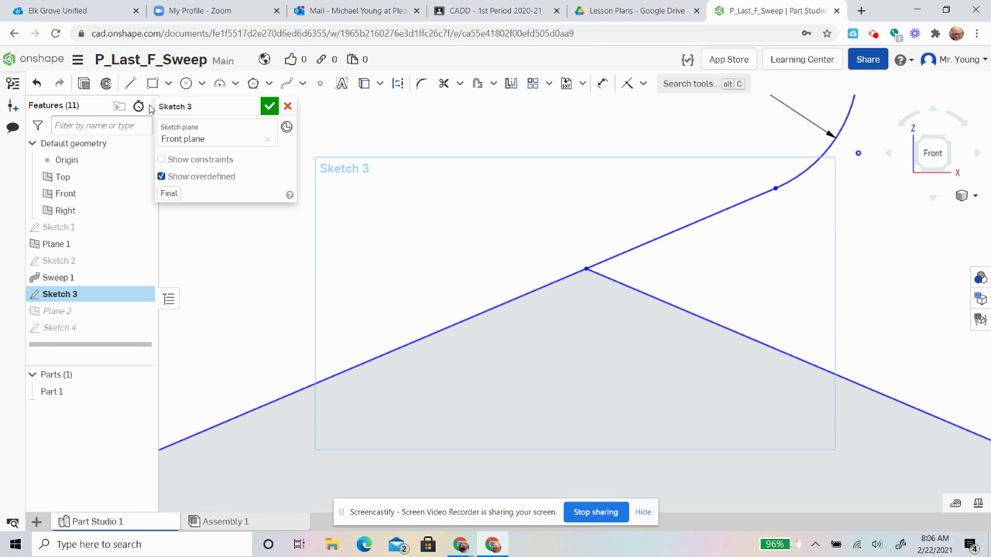
pyautogui.click(130, 83)
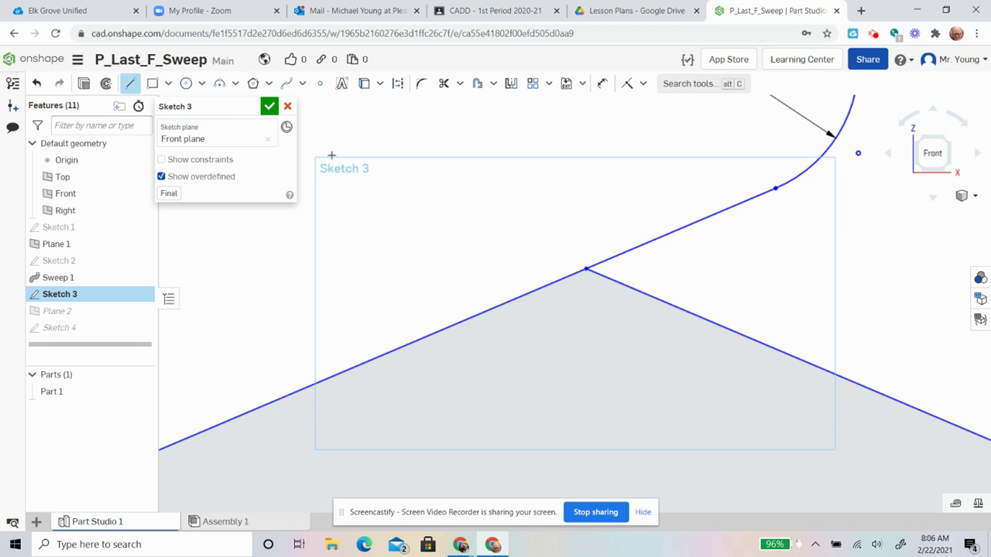
# - Draw a short line at the hanger's apex vertex and trim the tiny segment there
pyautogui.click(586, 273)
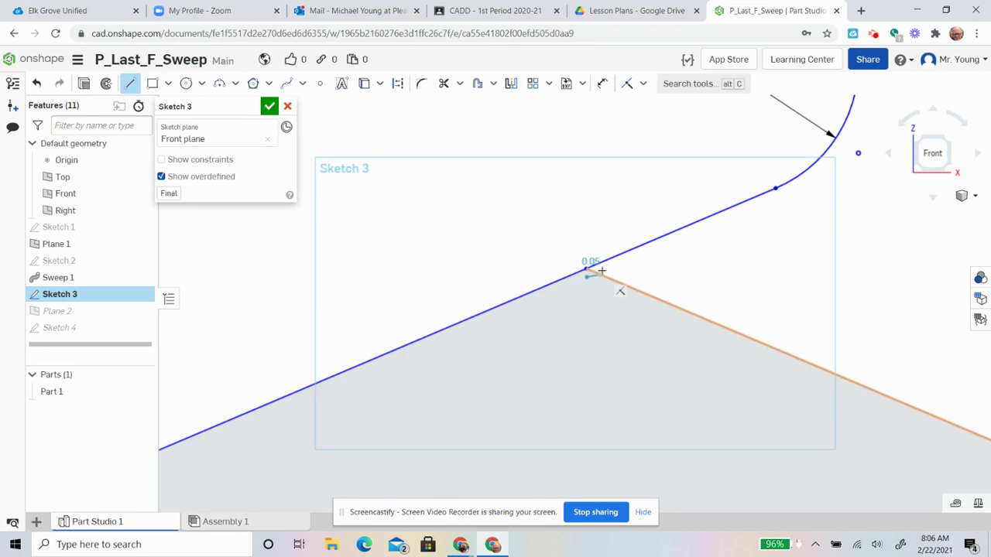
pyautogui.click(602, 269)
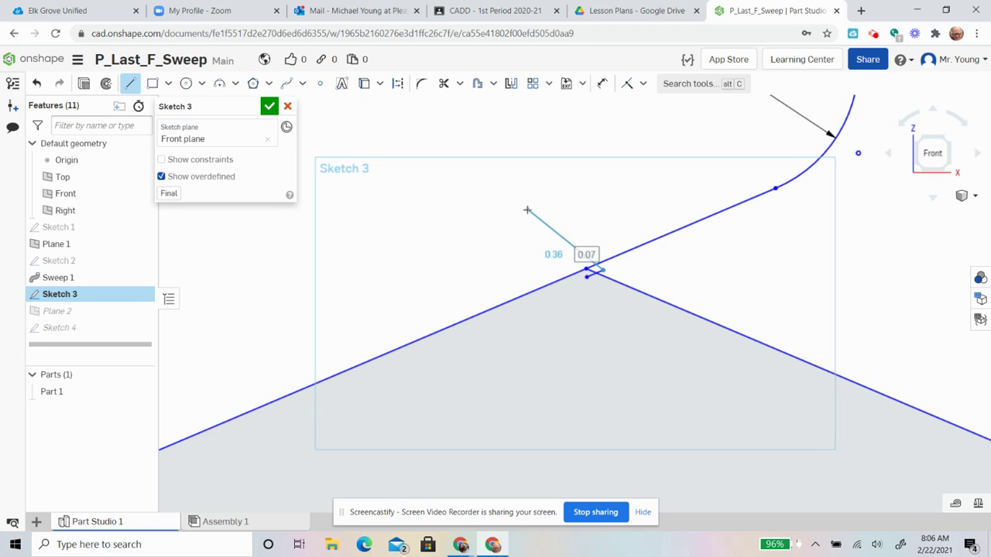
pyautogui.press('Escape')
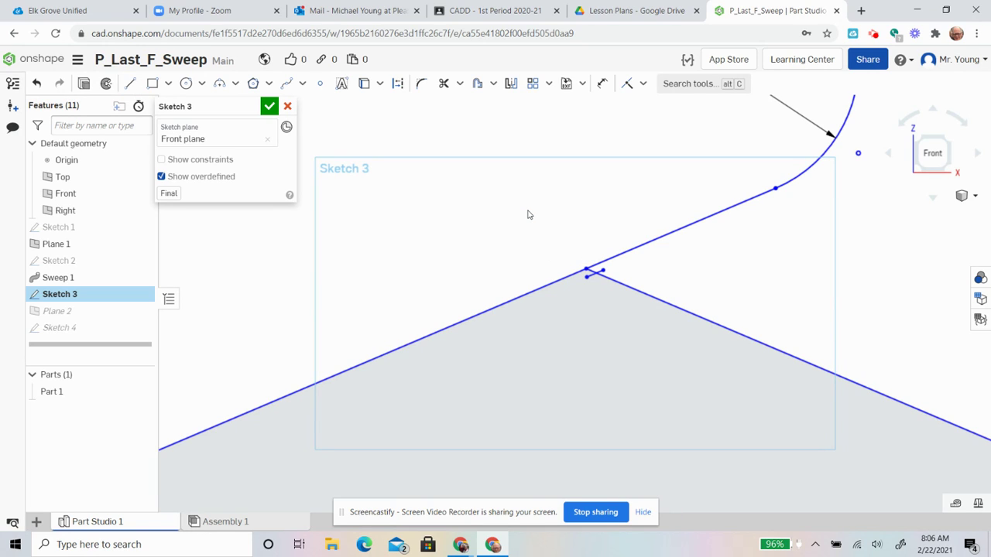
pyautogui.click(444, 83)
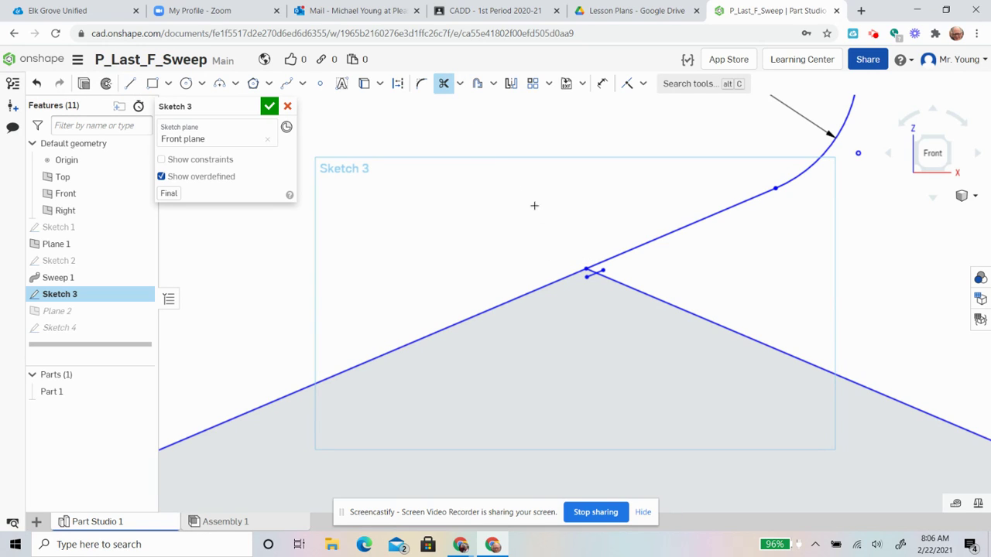
pyautogui.click(590, 272)
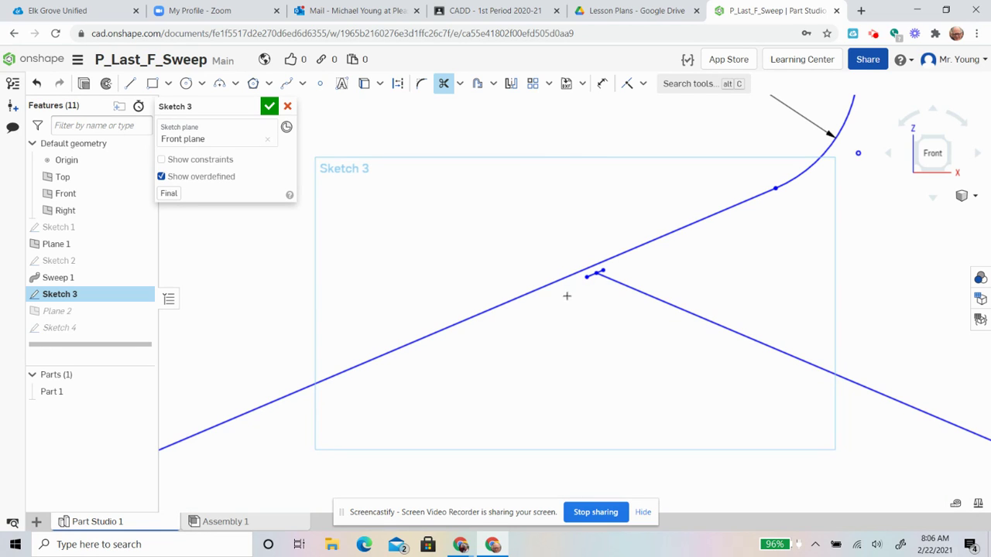
pyautogui.press('Escape')
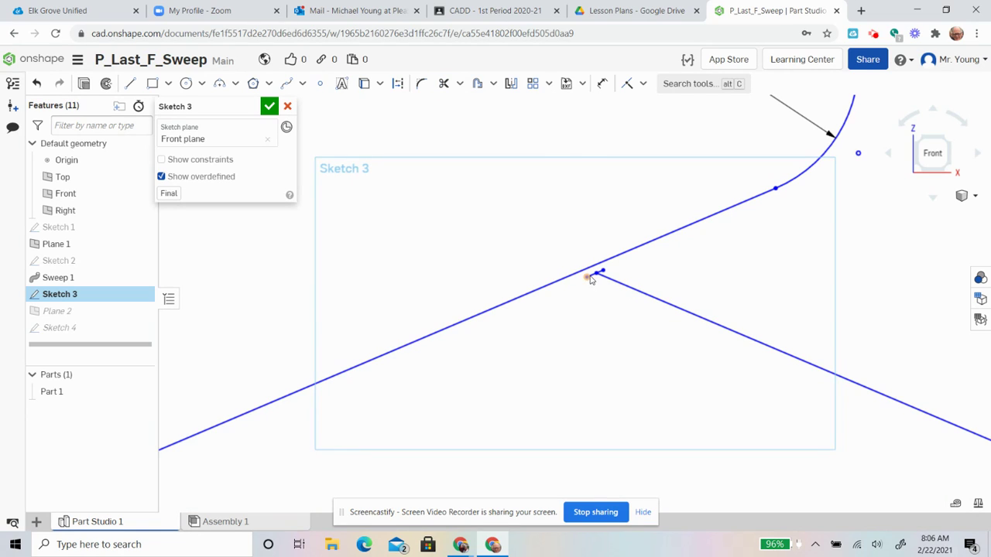
# - Delete the short 0.07 in segment, then check the sketch in 3D and return to normal view
pyautogui.scroll(5, 591, 280)
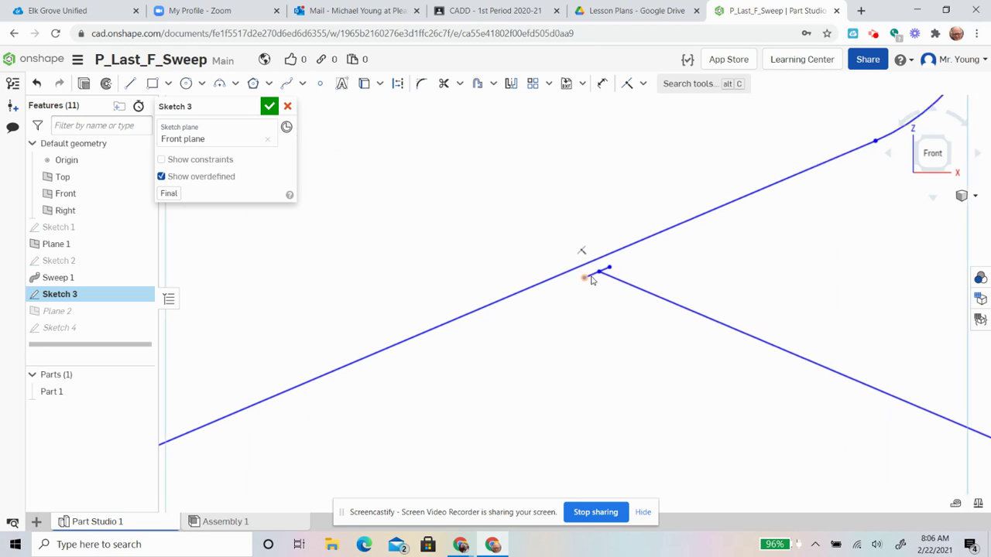
pyautogui.click(596, 273)
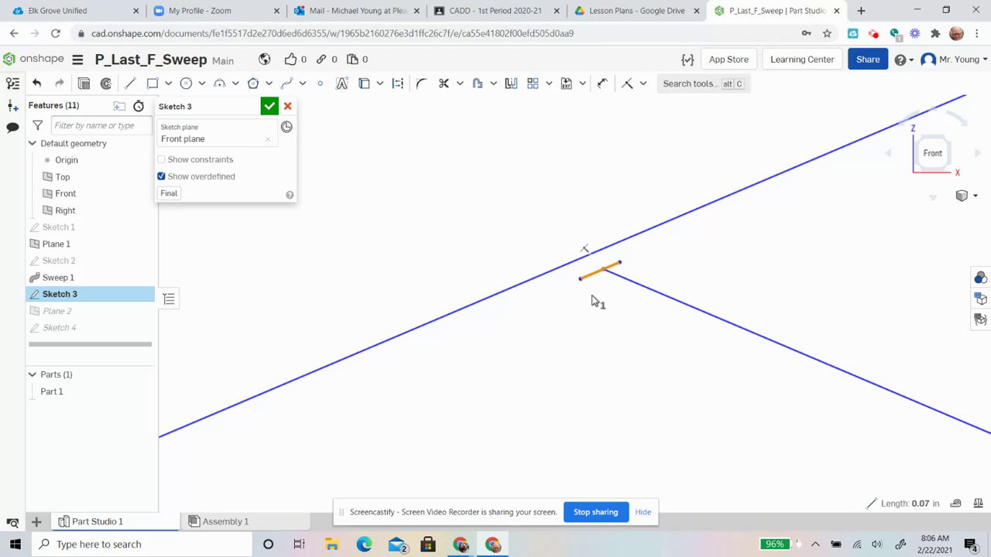
pyautogui.press('Delete')
pyautogui.scroll(-5, 593, 300)
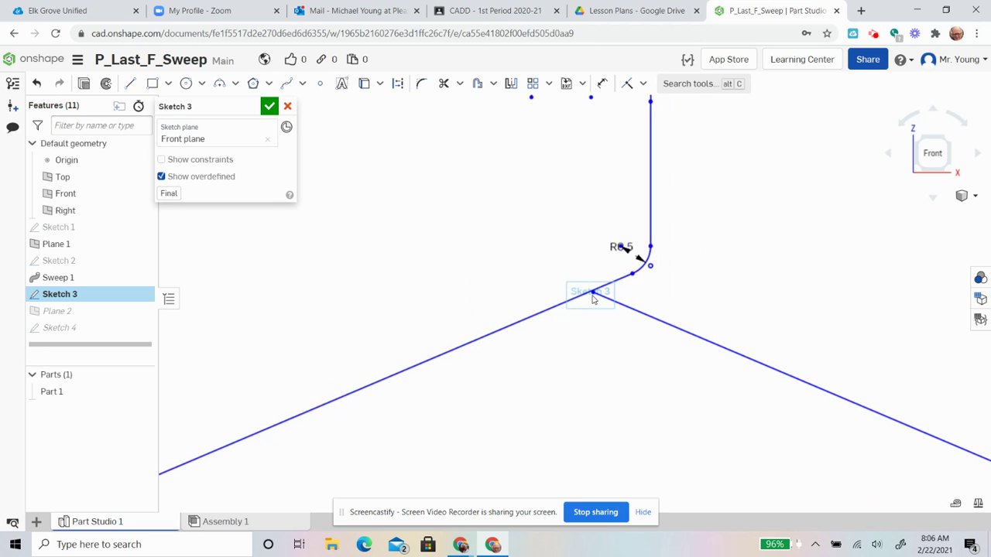
pyautogui.moveTo(669, 217); pyautogui.dragTo(662, 243, button='right')
pyautogui.press('n')
pyautogui.scroll(3, 588, 210)
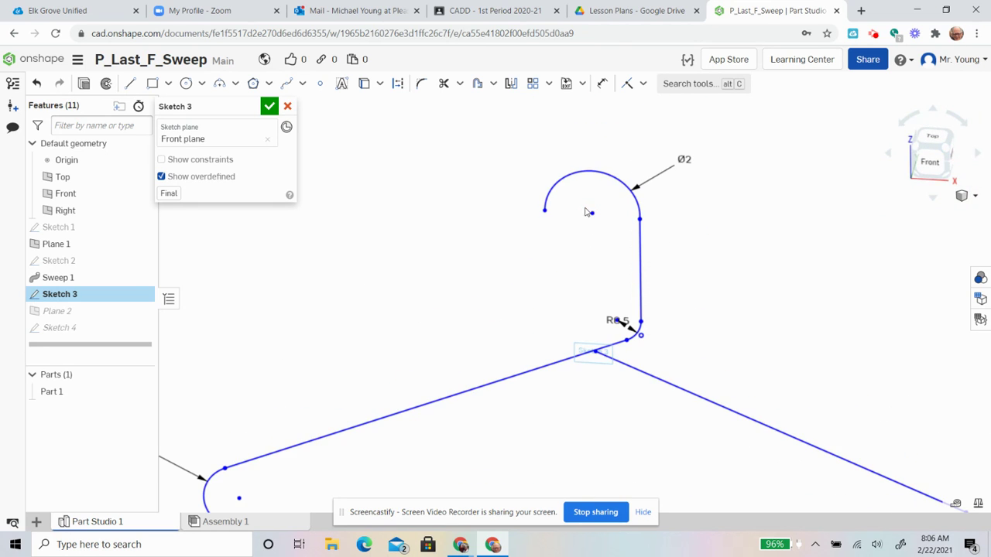
pyautogui.scroll(5, 564, 211)
pyautogui.scroll(-3, 564, 211)
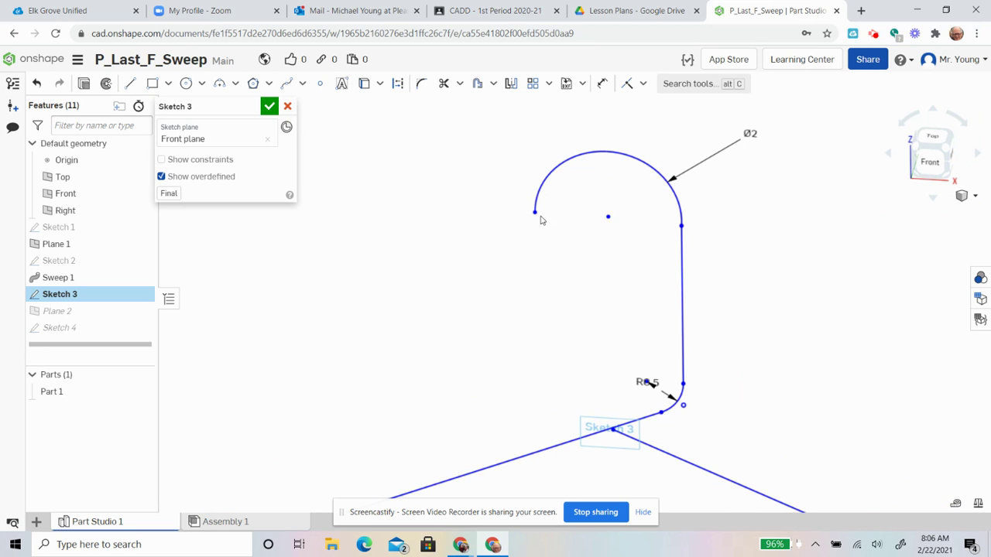
# - Close Sketch 3 and start a sweep with the Ø0.25 Sketch 4 circle as profile
pyautogui.click(270, 107)
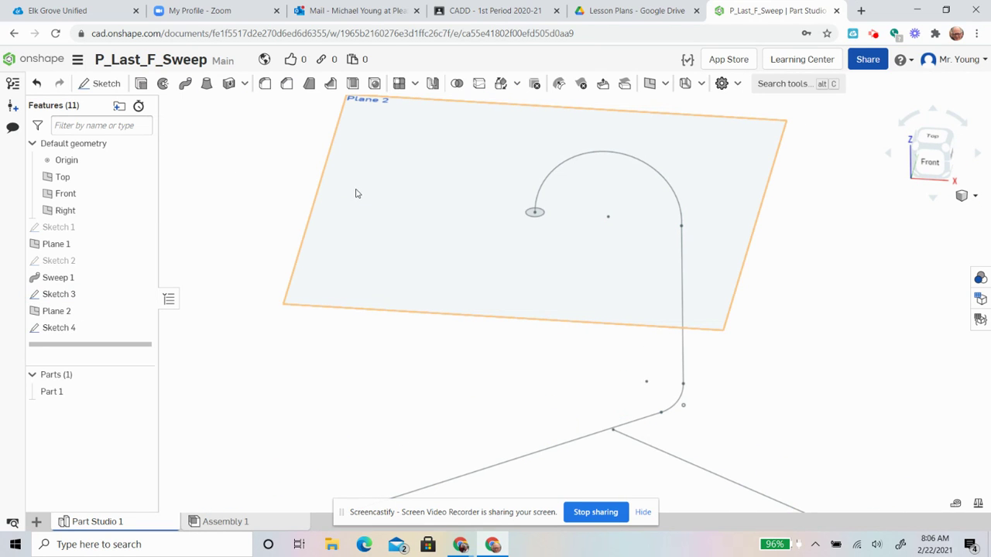
pyautogui.click(186, 85)
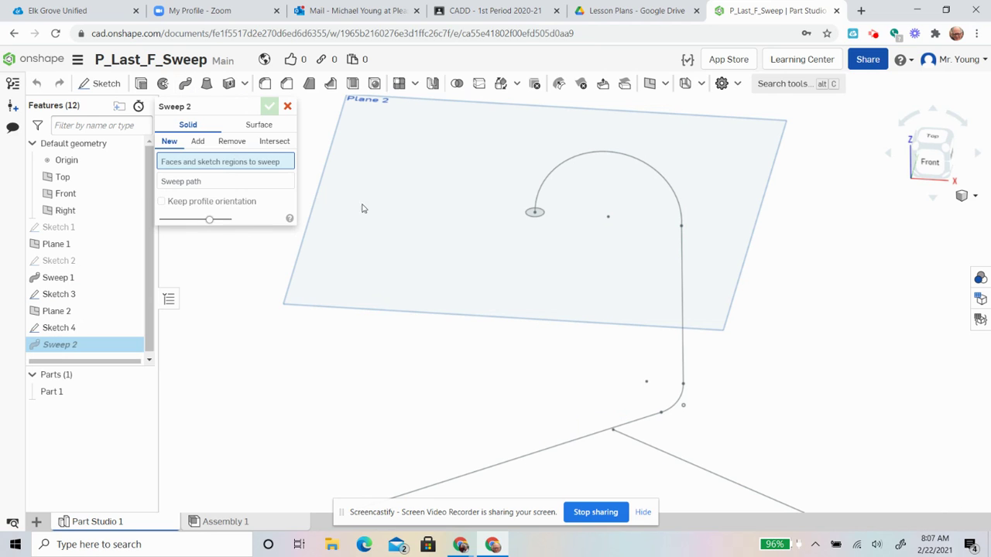
pyautogui.click(532, 217)
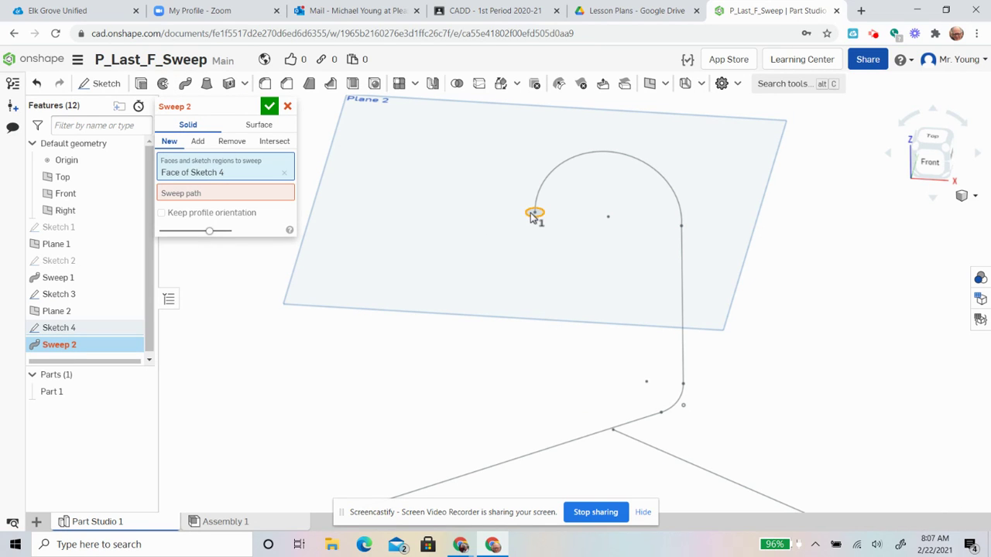
# - Select the hook arc, lines and bends of the hanger outline as the path and confirm Sweep 2
pyautogui.click(276, 193)
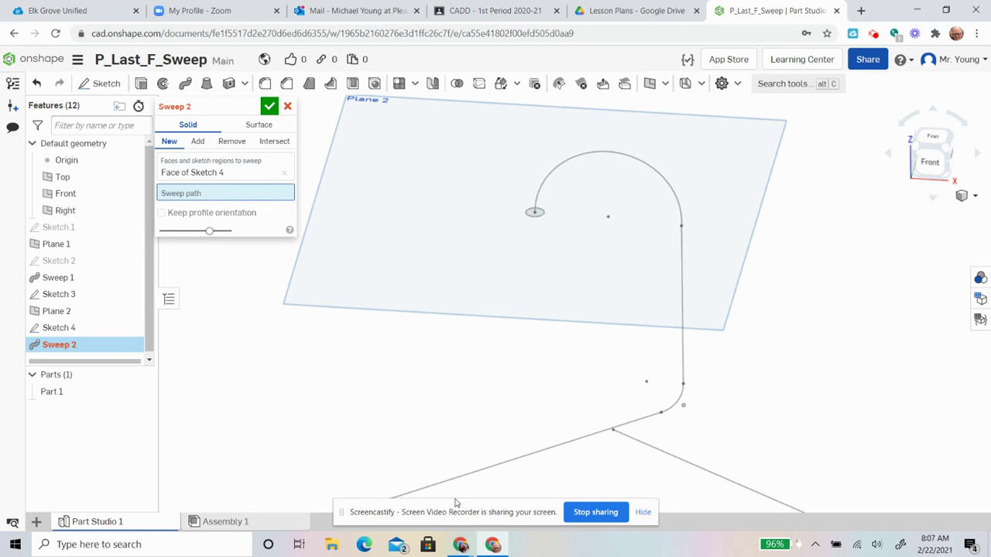
pyautogui.click(665, 176)
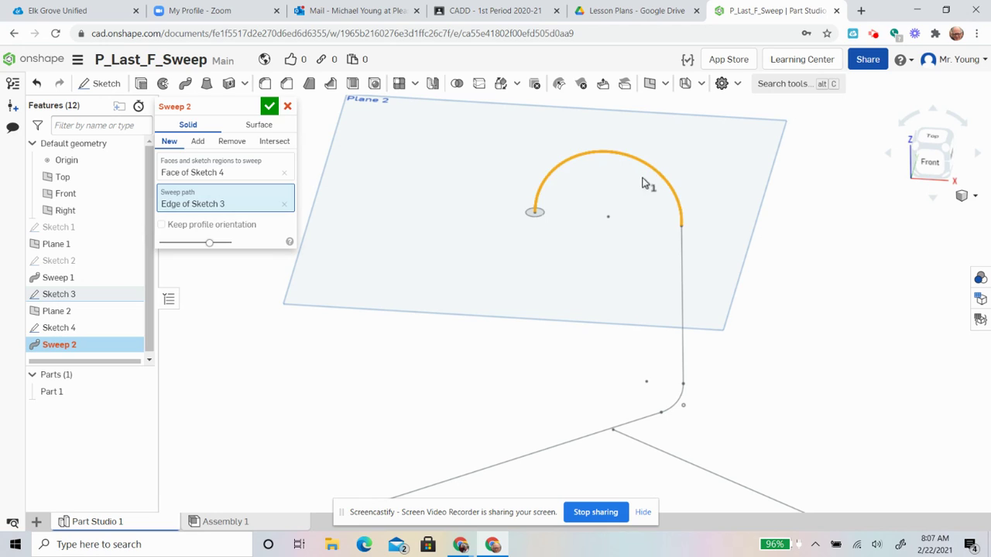
pyautogui.click(681, 268)
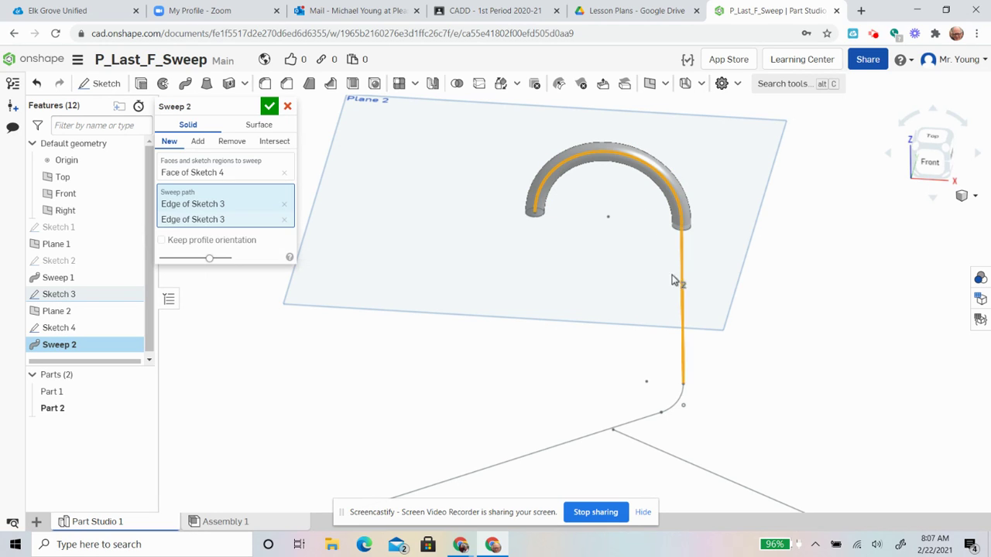
pyautogui.click(669, 406)
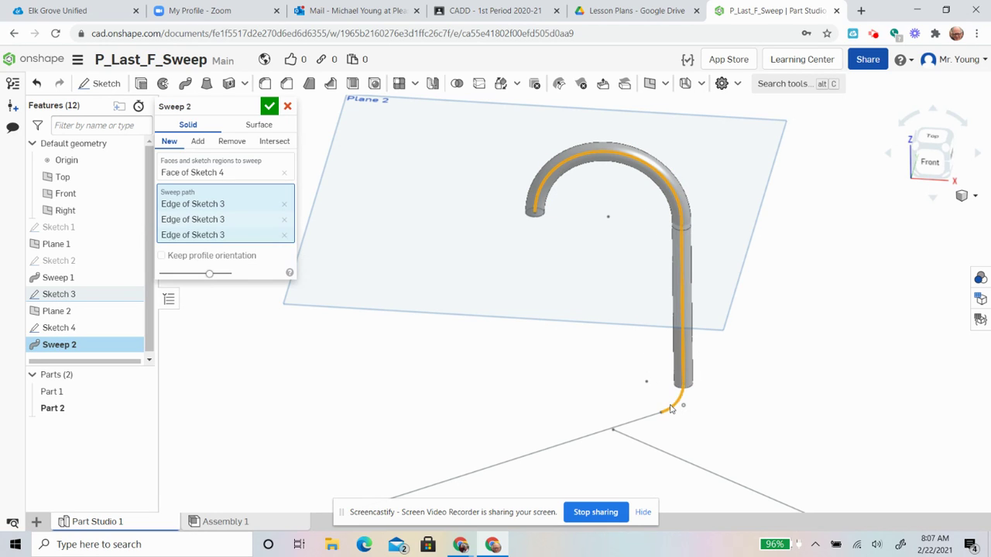
pyautogui.click(645, 420)
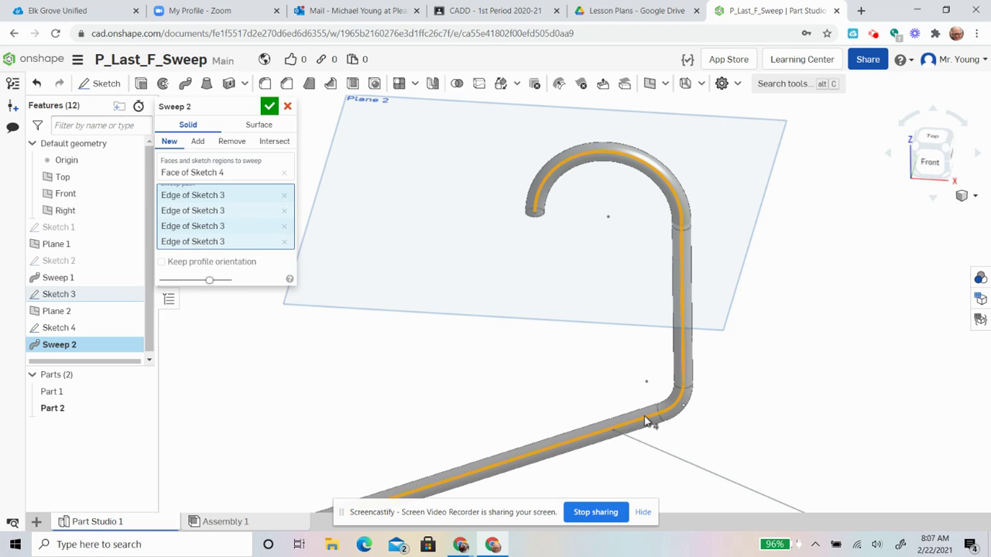
pyautogui.scroll(2, 644, 416)
pyautogui.scroll(-8, 644, 415)
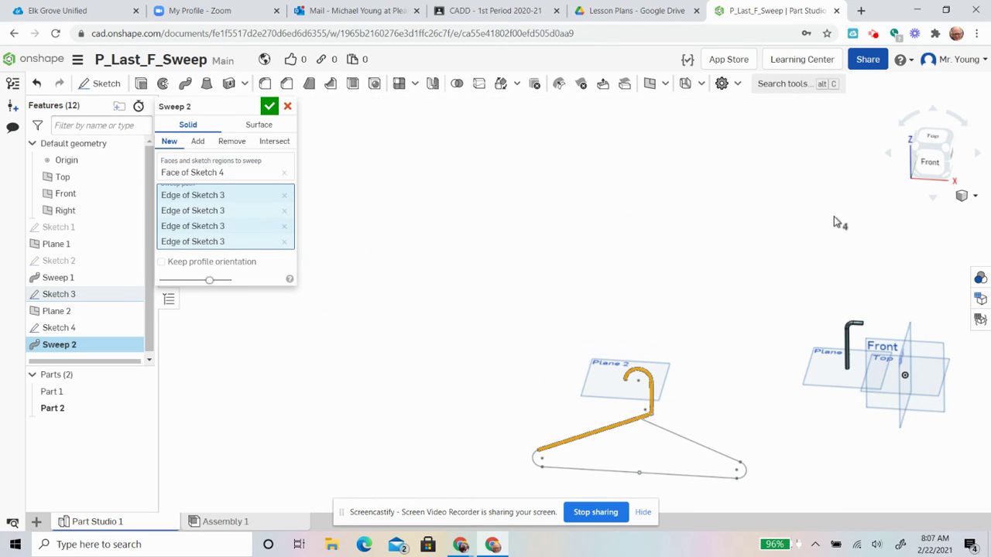
pyautogui.click(586, 472)
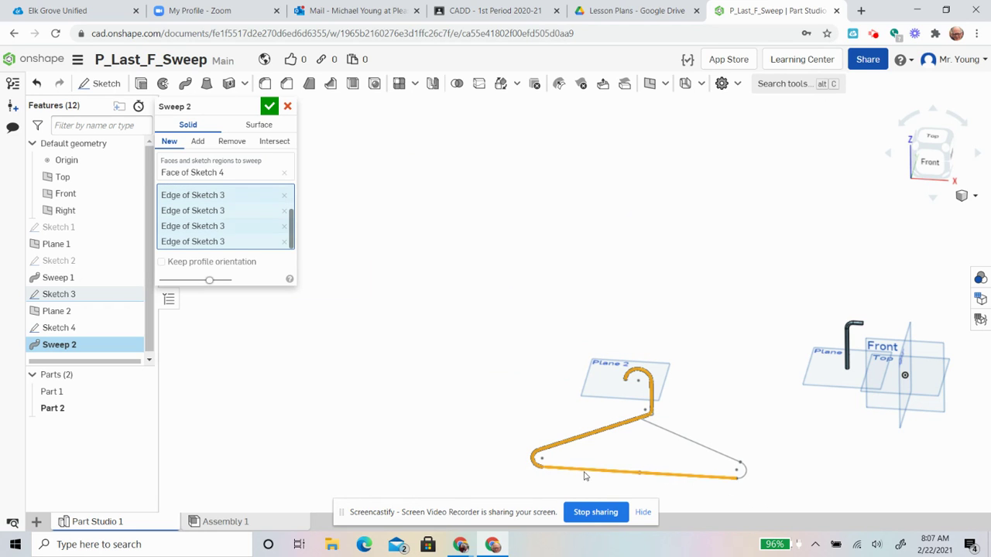
pyautogui.click(742, 476)
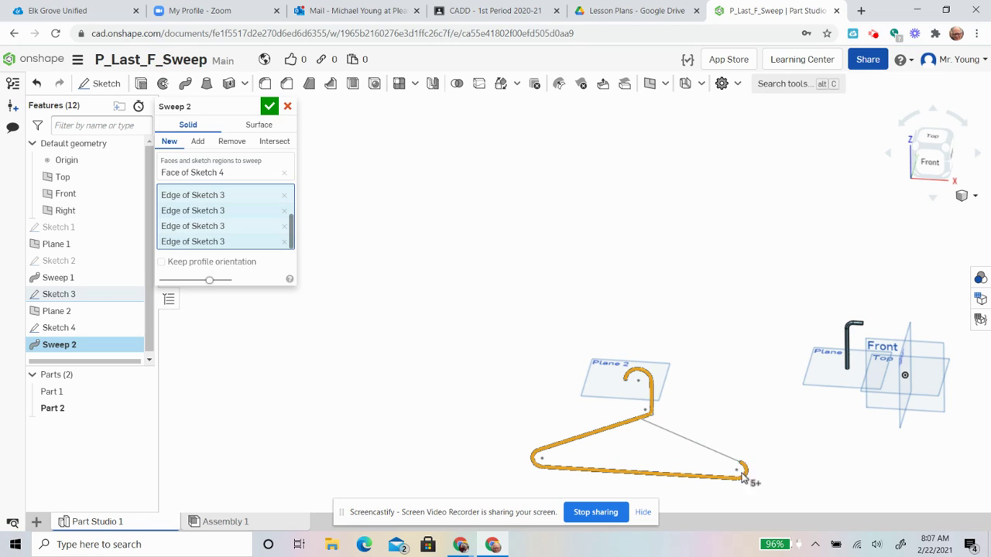
pyautogui.click(708, 449)
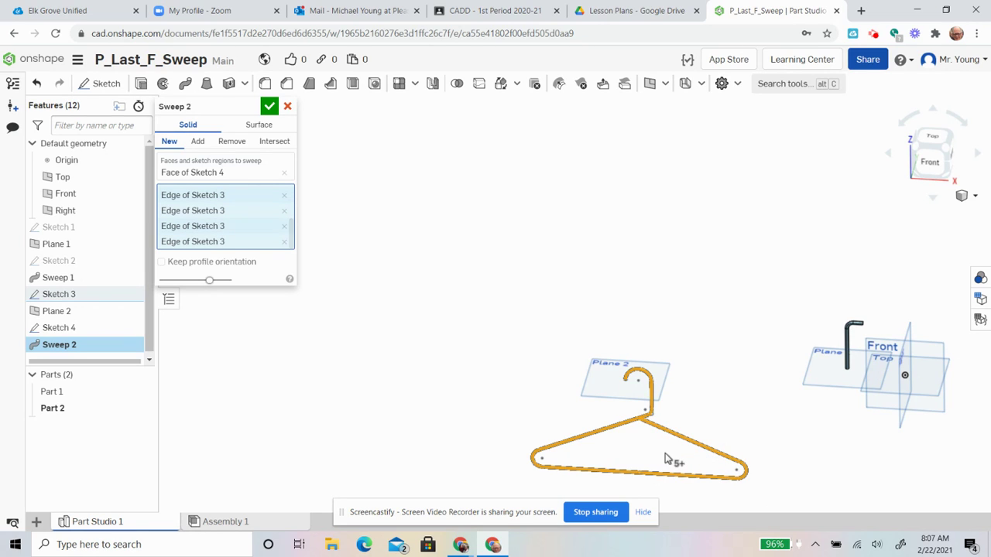
pyautogui.click(268, 106)
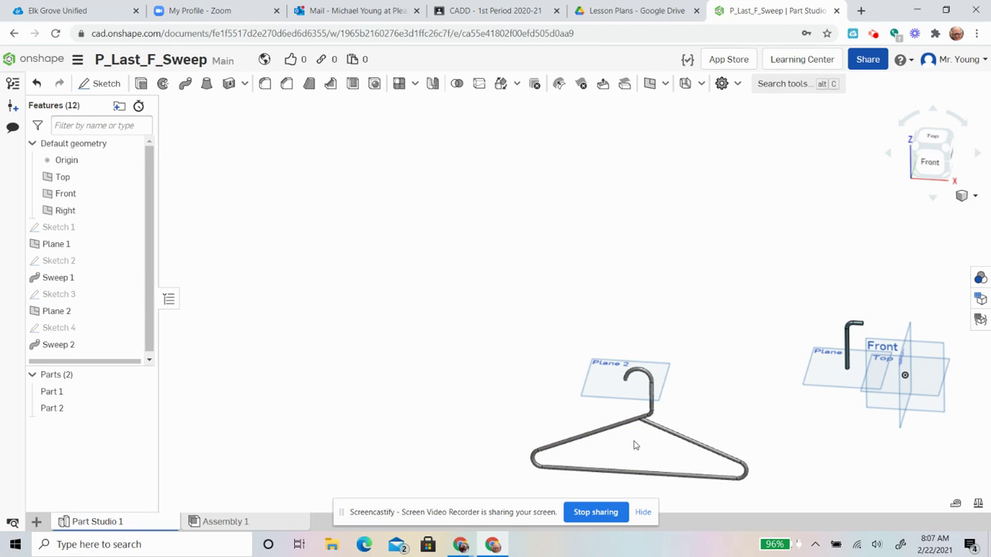
pyautogui.scroll(5, 635, 443)
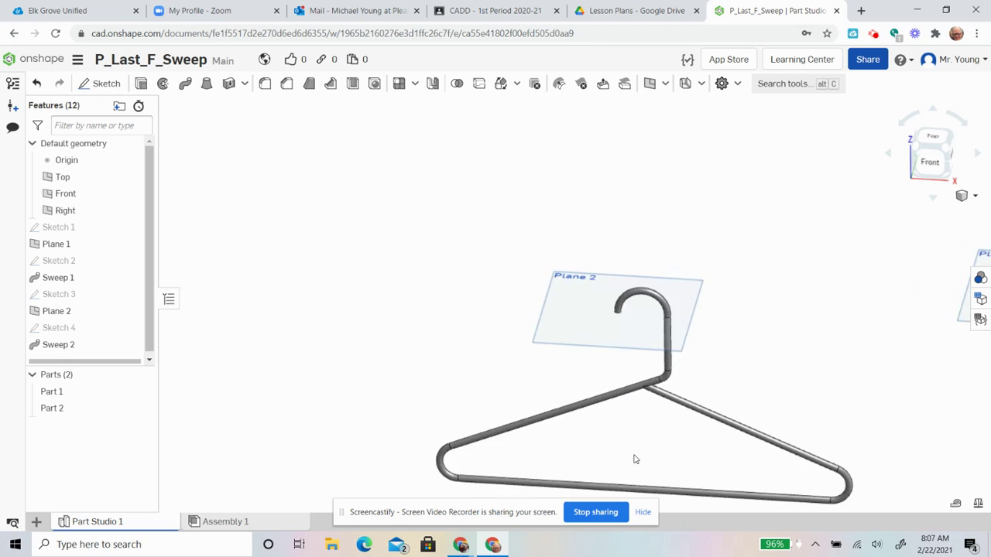
pyautogui.scroll(2, 647, 408)
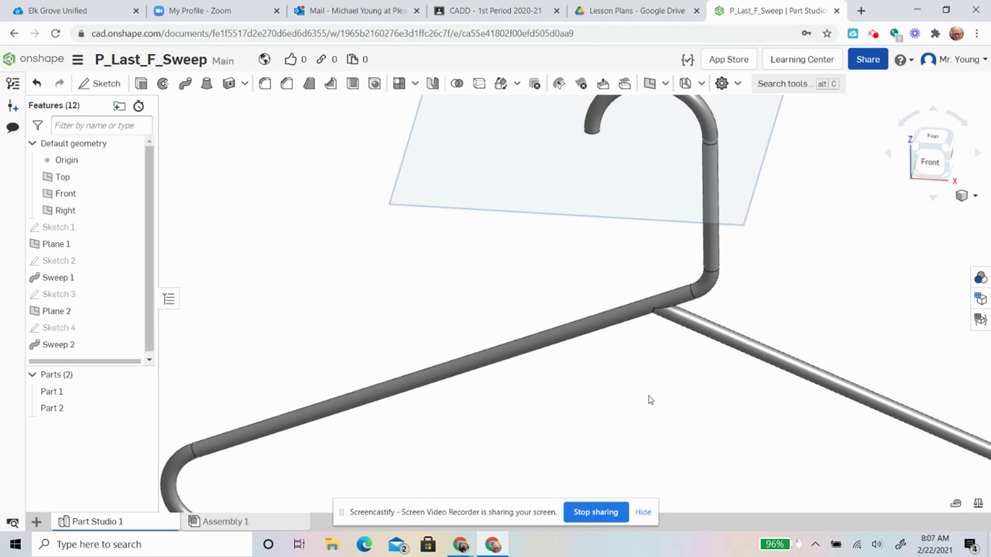
pyautogui.moveTo(650, 400); pyautogui.dragTo(655, 354, button='right')
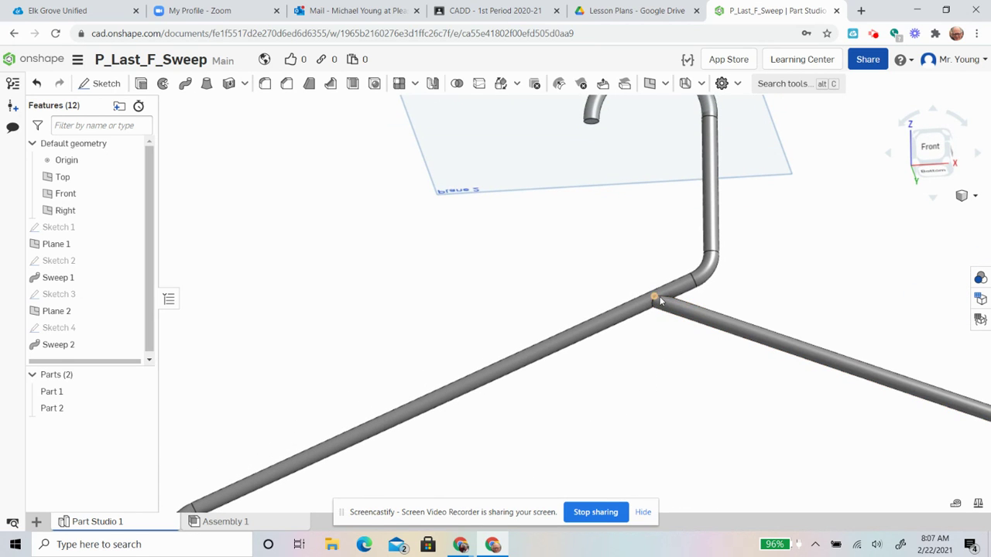
pyautogui.scroll(-2, 647, 375)
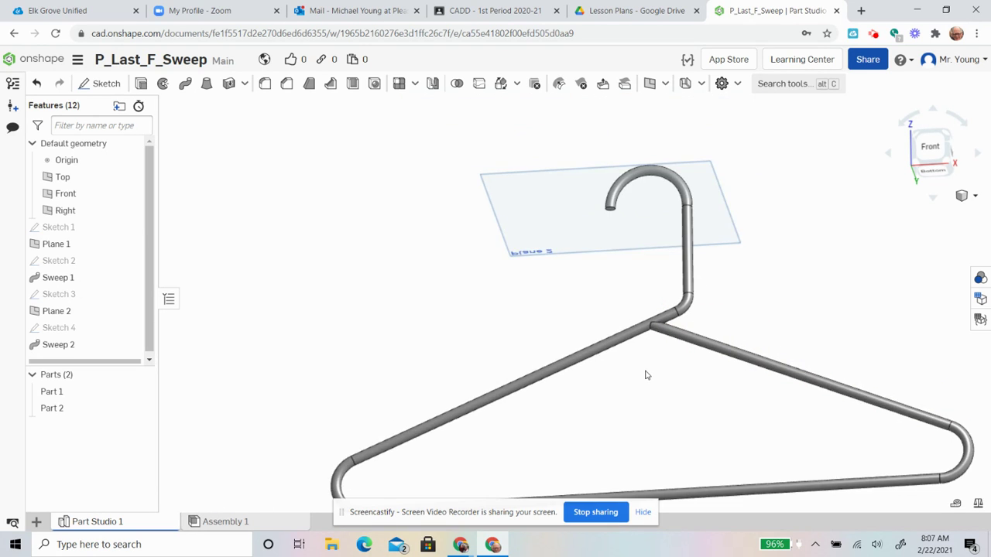
pyautogui.scroll(-2, 647, 375)
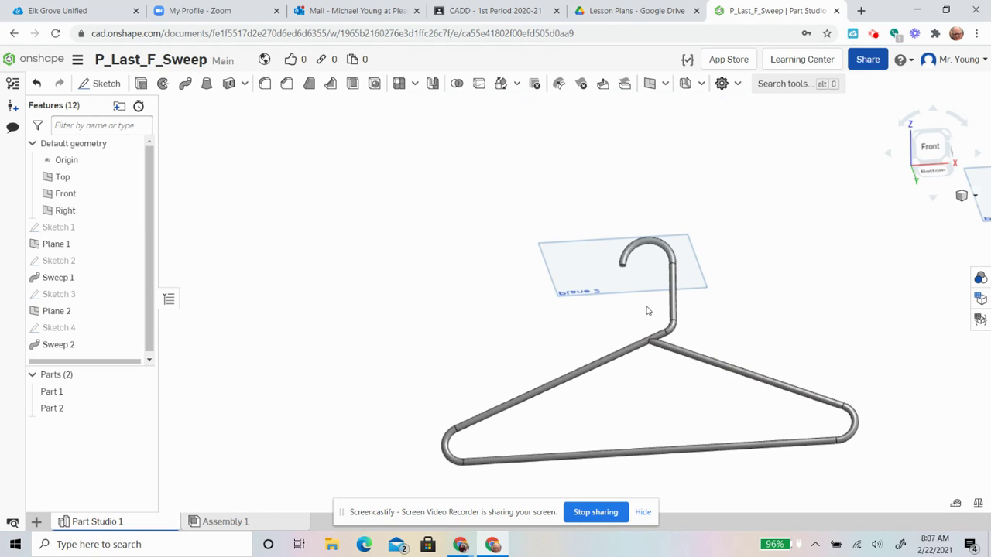
pyautogui.moveTo(644, 283); pyautogui.dragTo(645, 271, button='right')
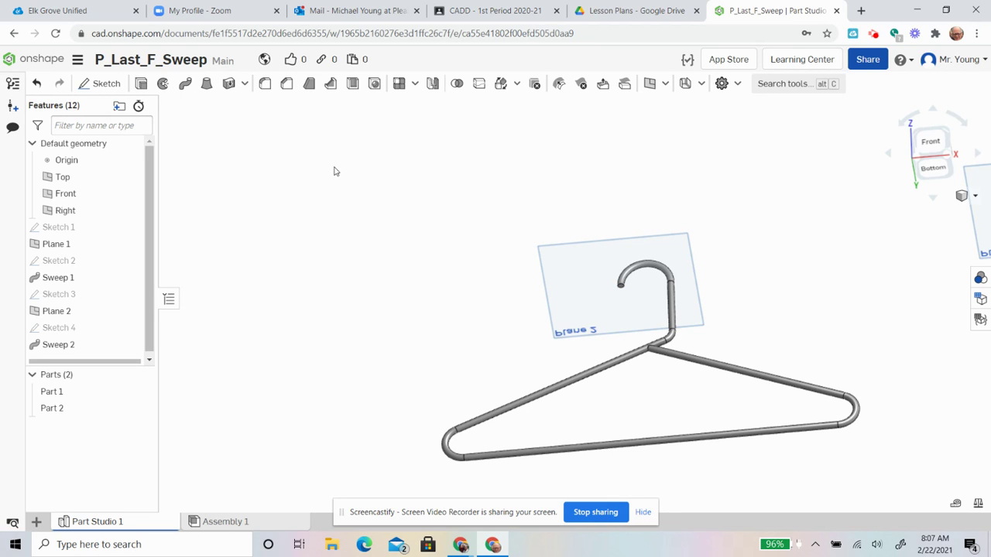
# - Start Sketch 5 on the hook tip's end face, viewed normal to the plane, with the circle tool ready
pyautogui.click(105, 83)
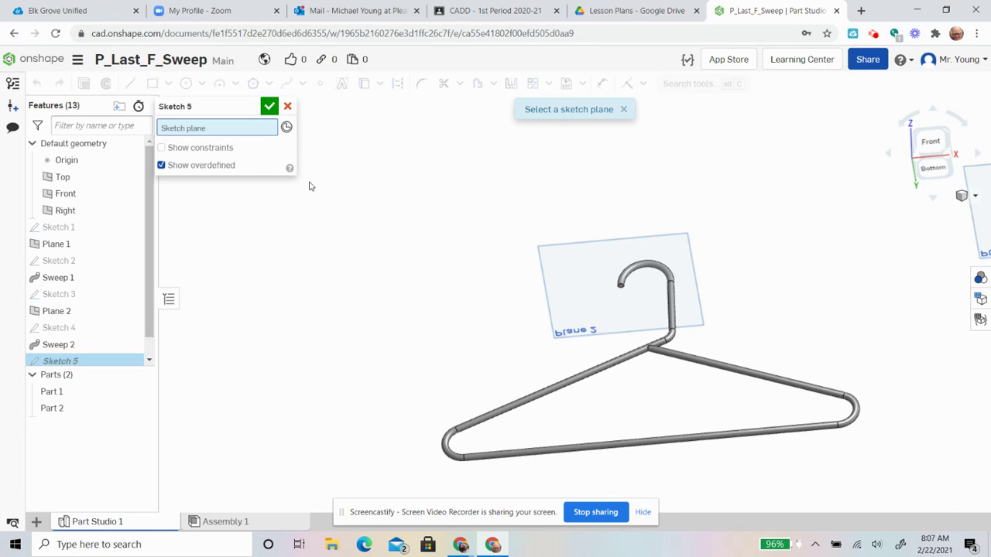
pyautogui.scroll(-2, 581, 285)
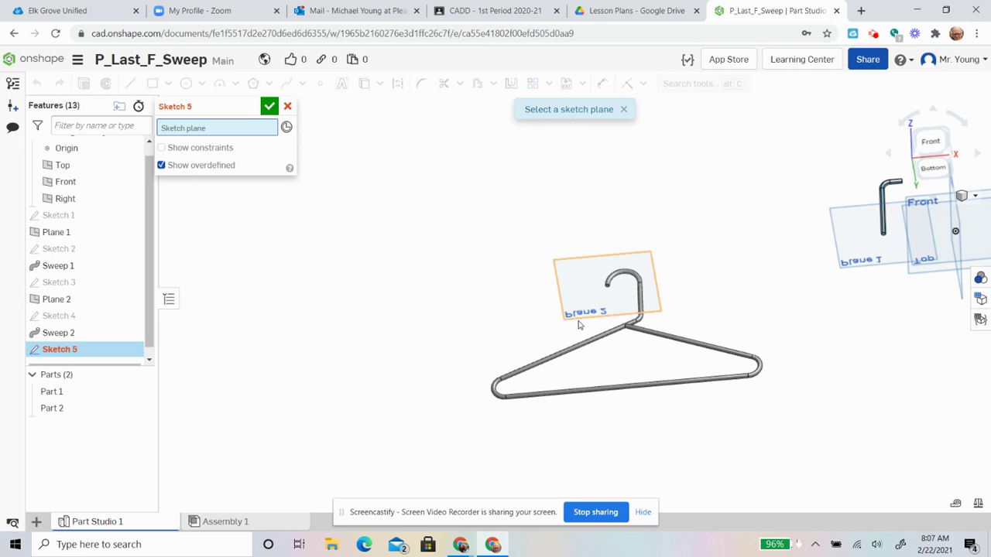
pyautogui.scroll(3, 553, 324)
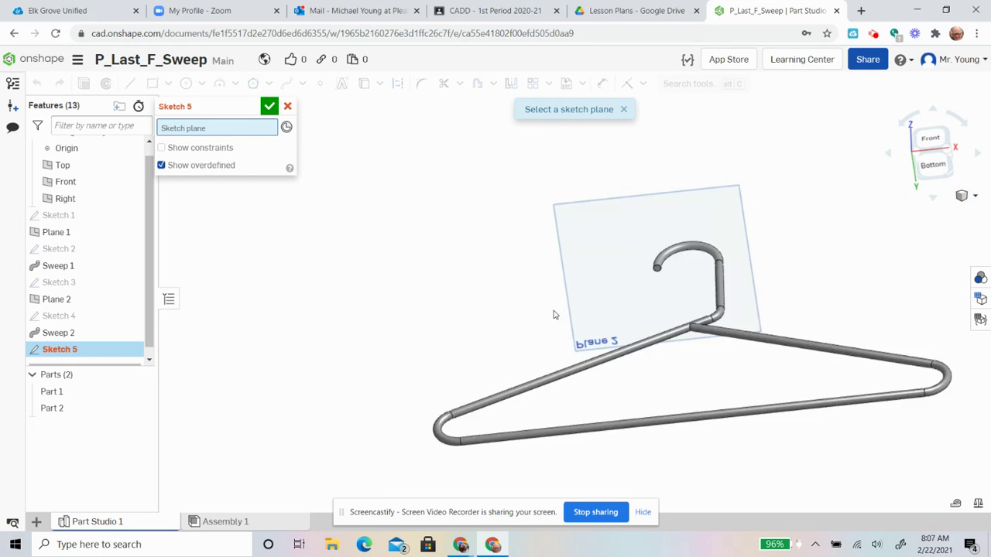
pyautogui.scroll(2, 553, 315)
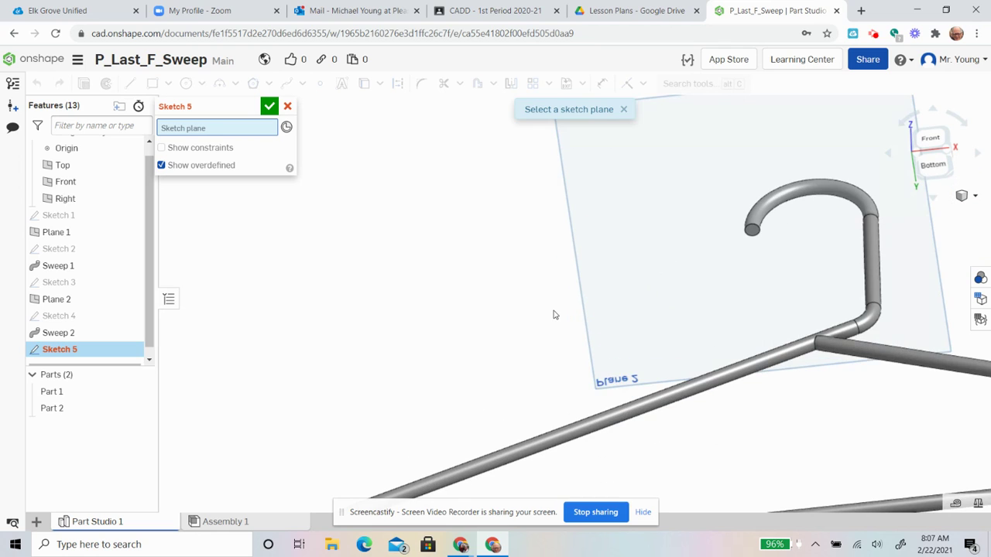
pyautogui.click(754, 232)
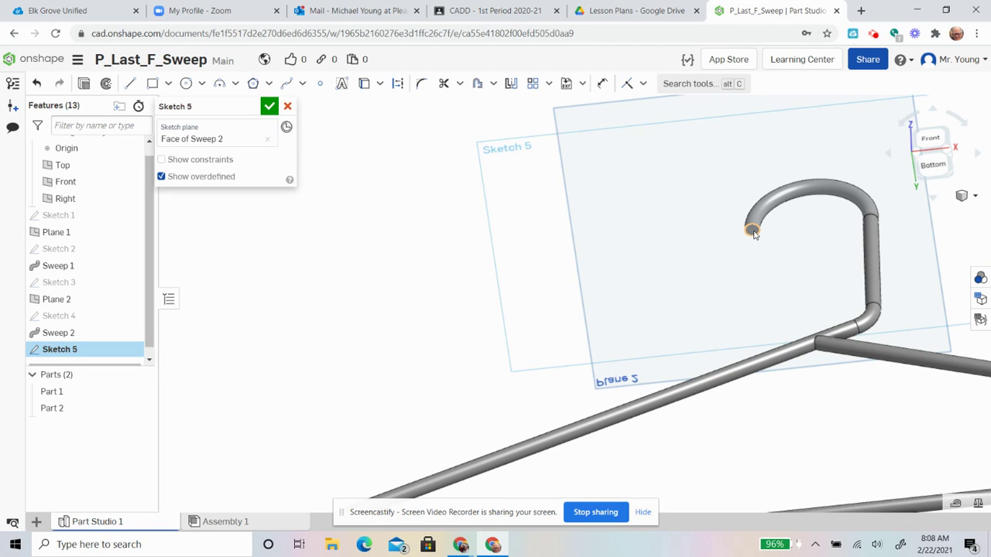
pyautogui.rightClick(375, 274)
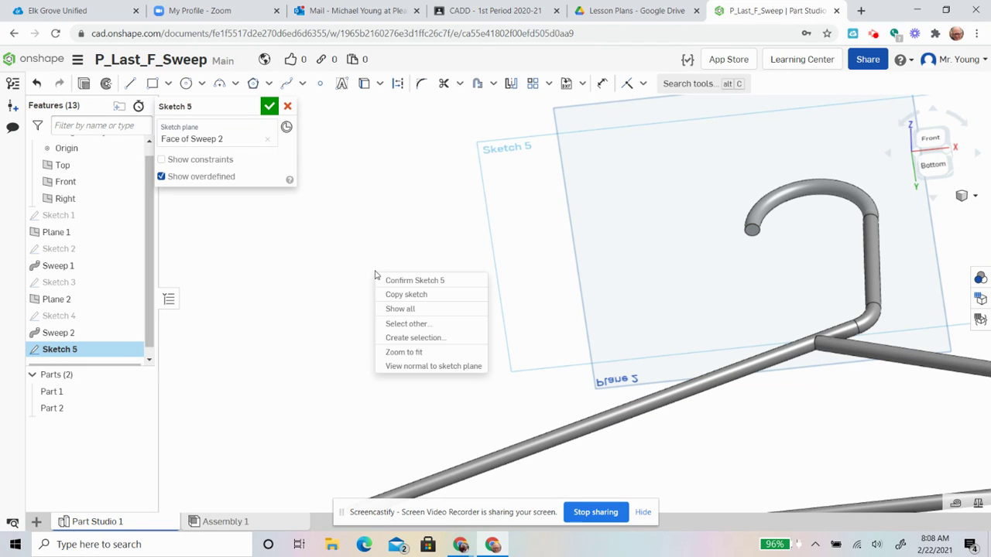
pyautogui.click(438, 366)
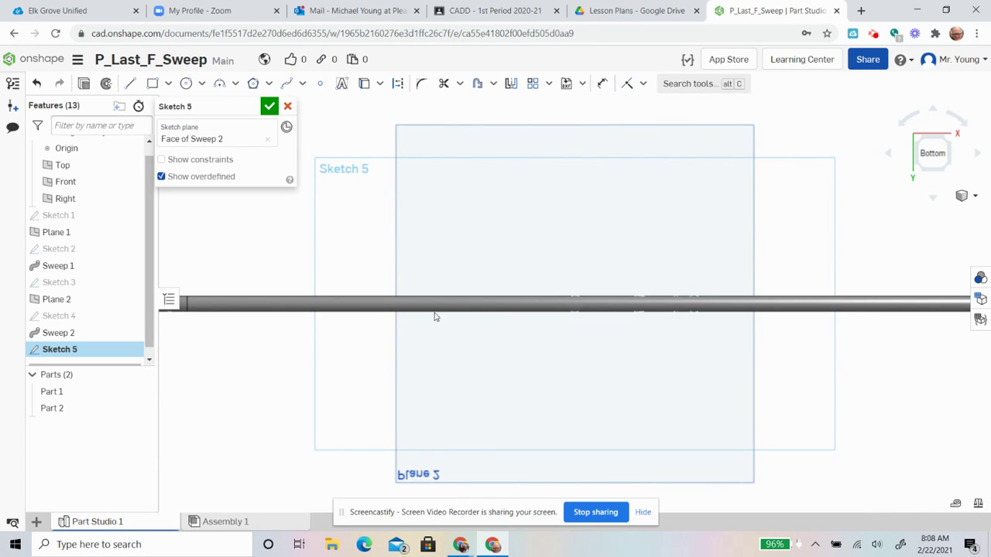
pyautogui.moveTo(360, 244); pyautogui.dragTo(359, 252, button='right')
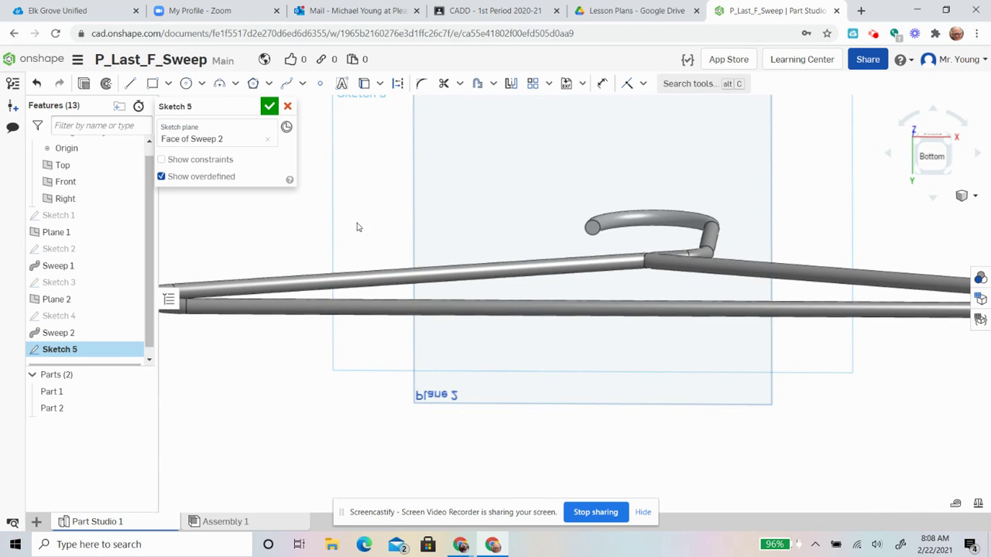
pyautogui.click(188, 86)
pyautogui.scroll(5, 591, 227)
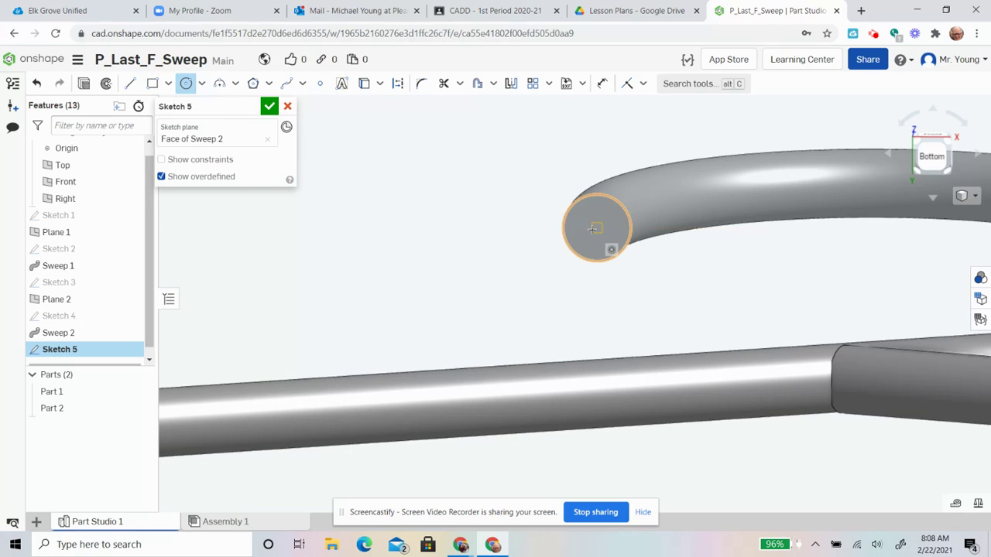
# - Draw a circle centred on the hook end face and dimension its diameter to 0.25
pyautogui.click(597, 228)
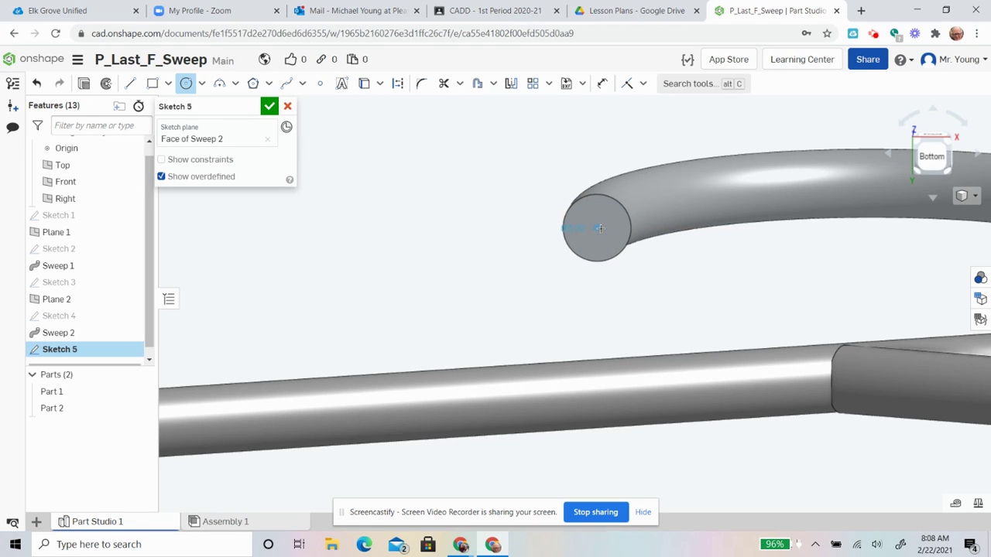
pyautogui.click(630, 226)
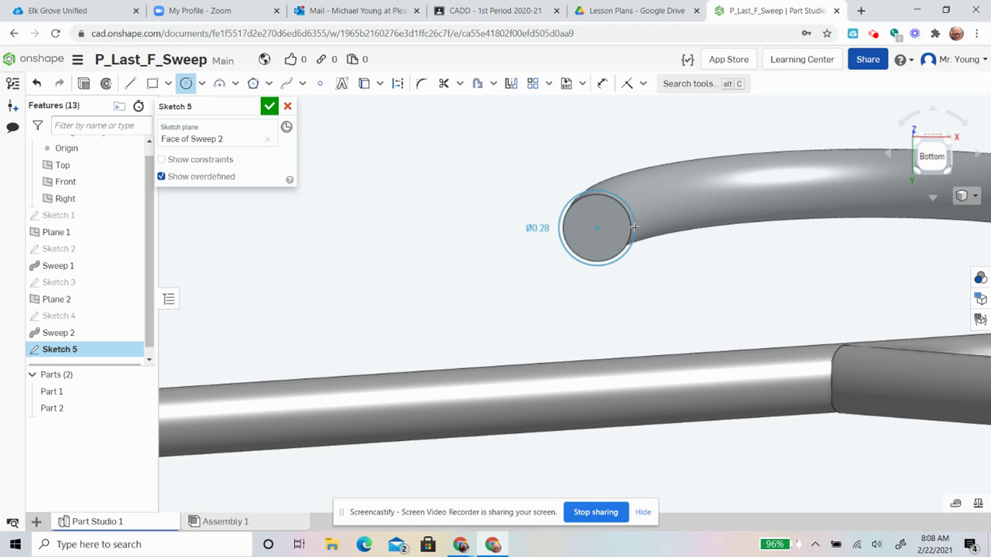
pyautogui.click(634, 227)
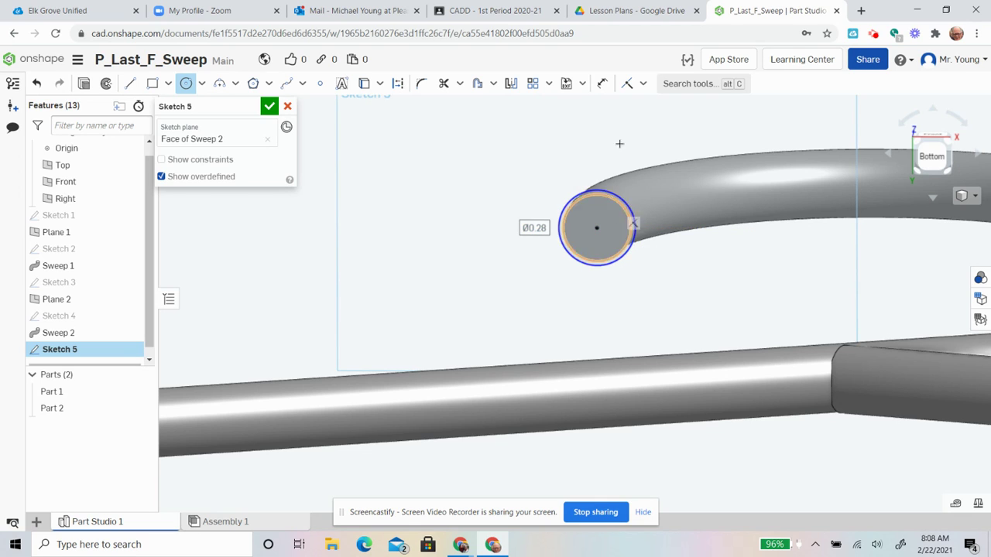
pyautogui.click(602, 83)
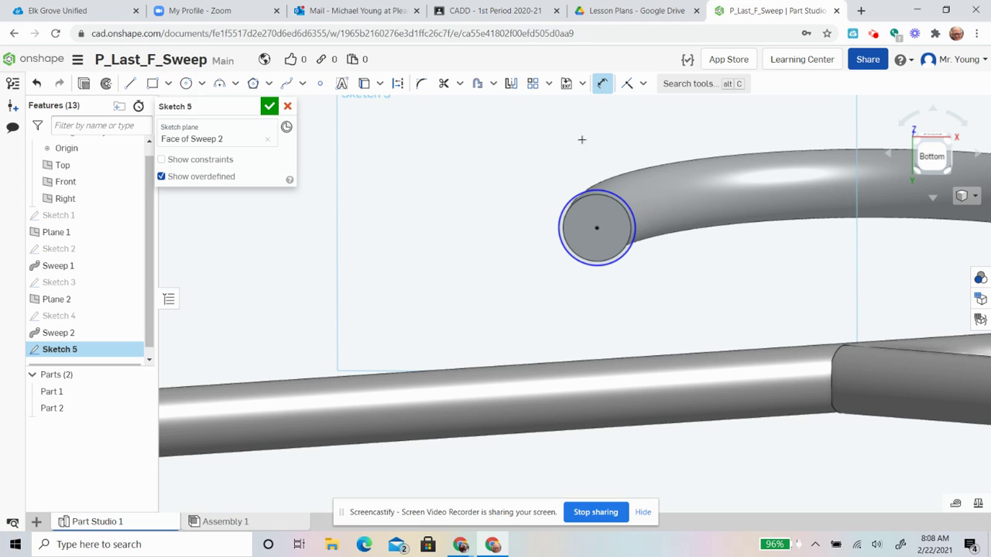
pyautogui.click(573, 197)
pyautogui.click(531, 178)
pyautogui.press('BackSpace')
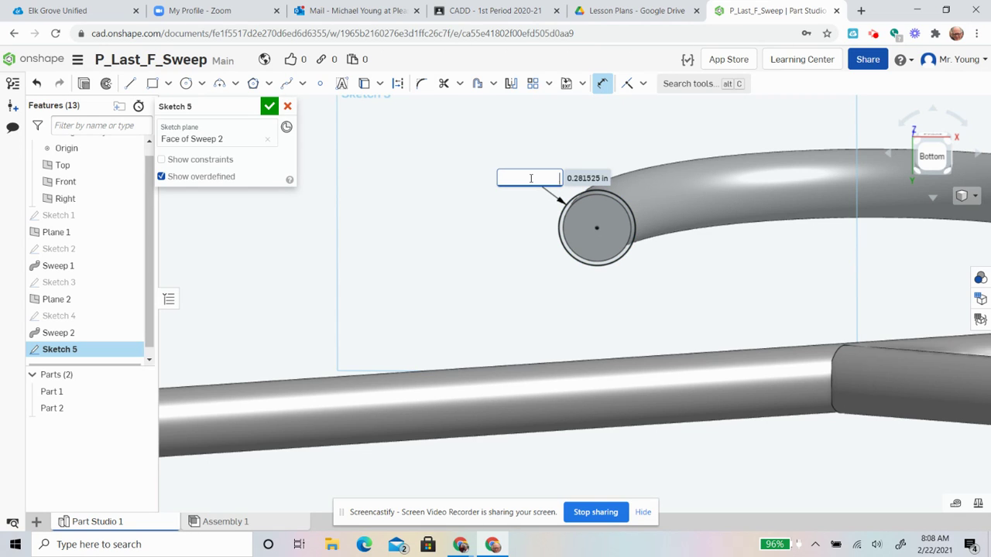
pyautogui.write('.25')
pyautogui.press('Return')
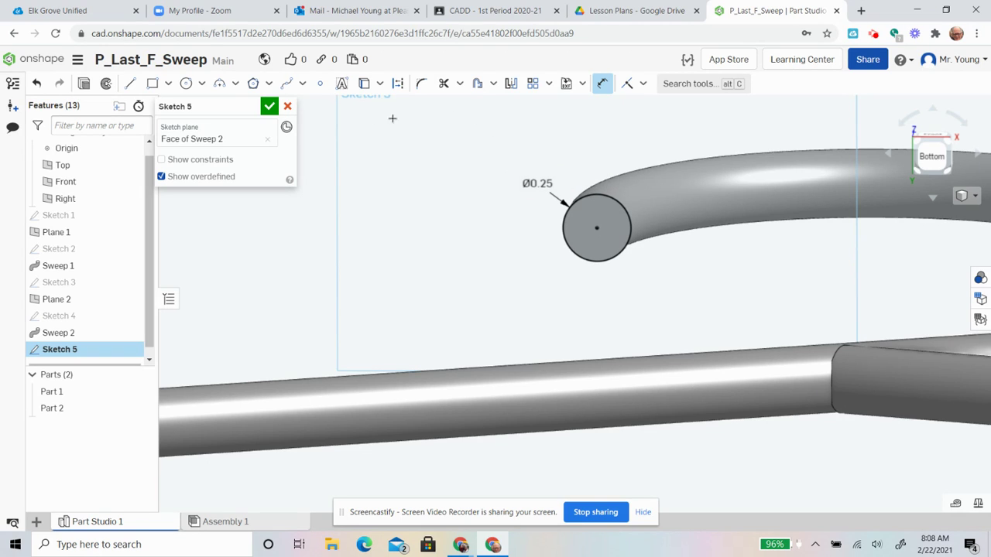
# - Draw a vertical line through the circle's centre from its top edge to its bottom edge
pyautogui.click(130, 82)
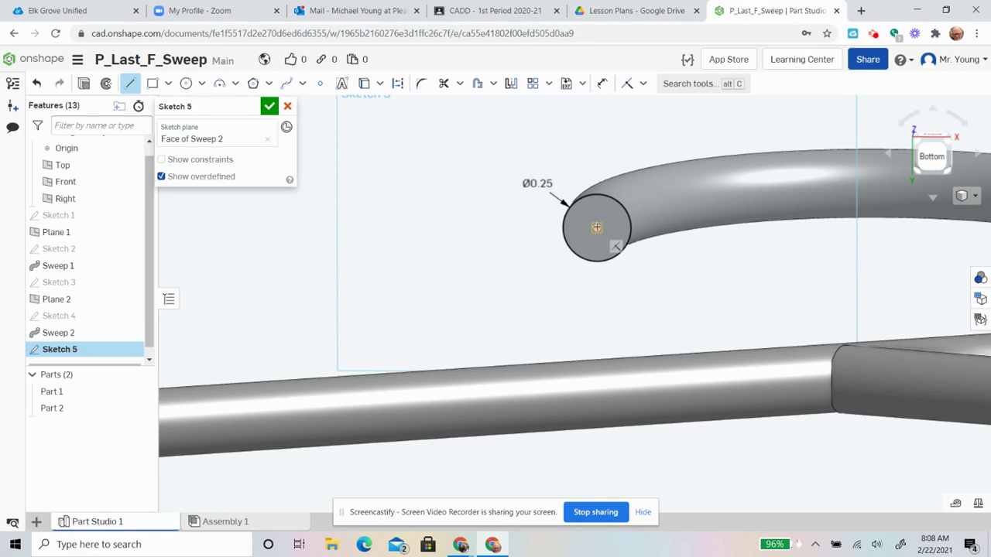
pyautogui.click(596, 227)
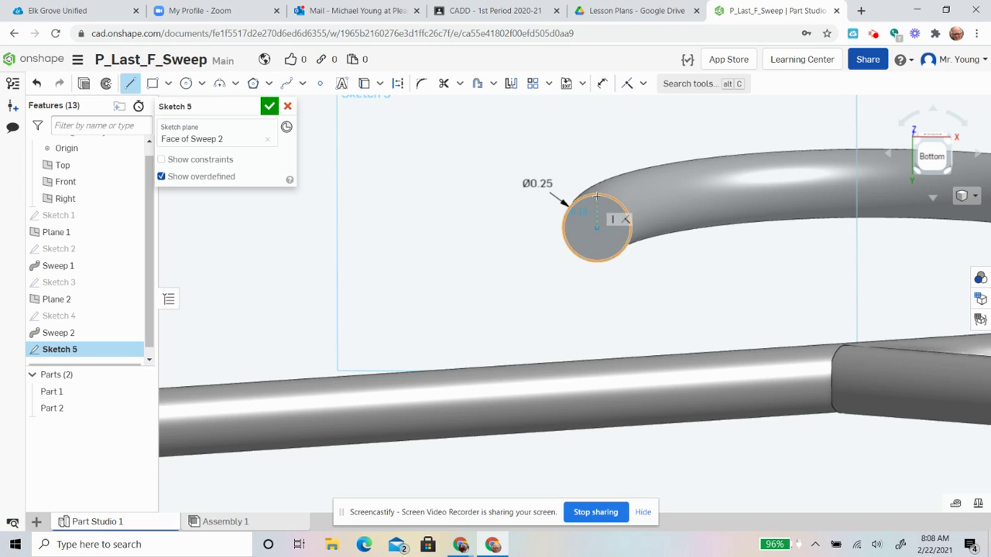
pyautogui.click(597, 197)
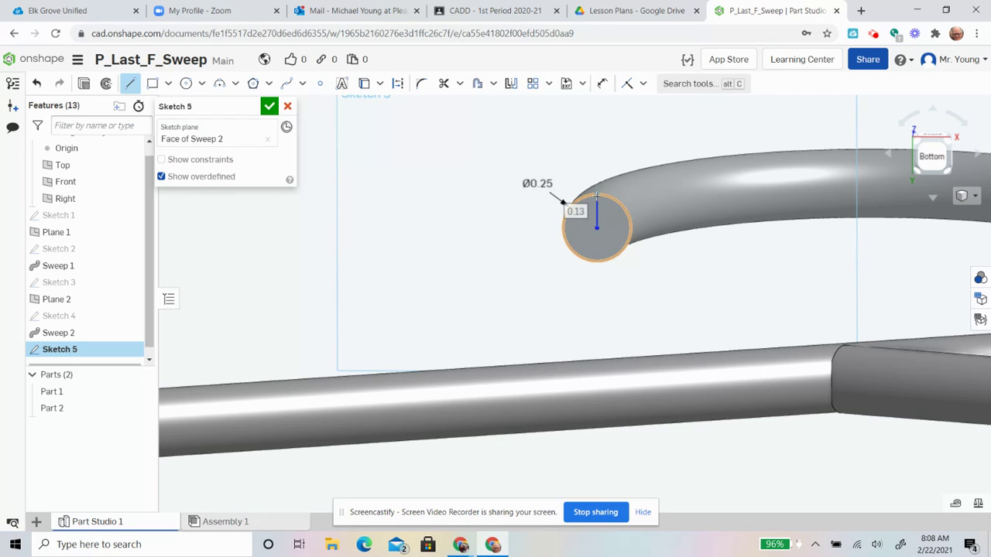
pyautogui.click(597, 260)
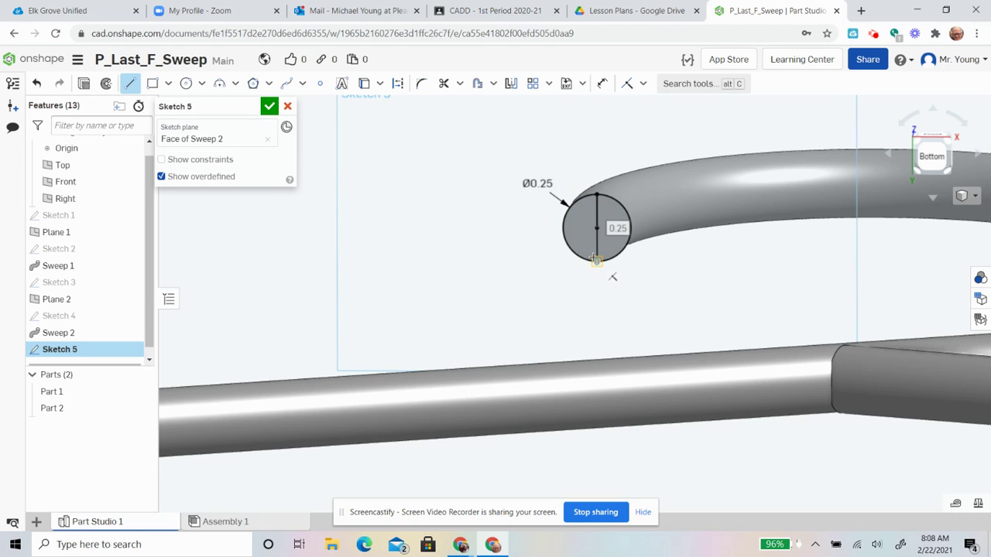
pyautogui.press('Escape')
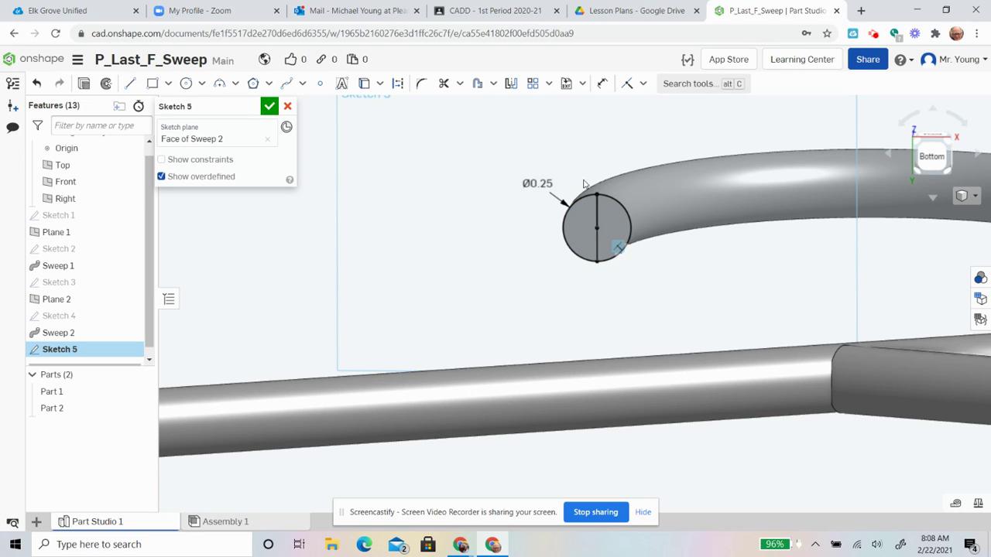
pyautogui.moveTo(577, 177); pyautogui.dragTo(614, 237)
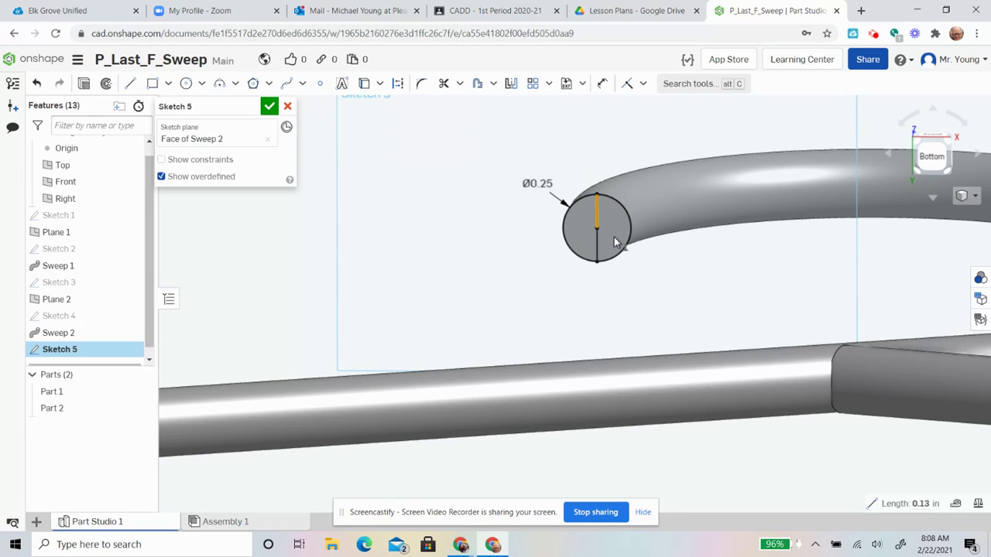
pyautogui.press('Escape')
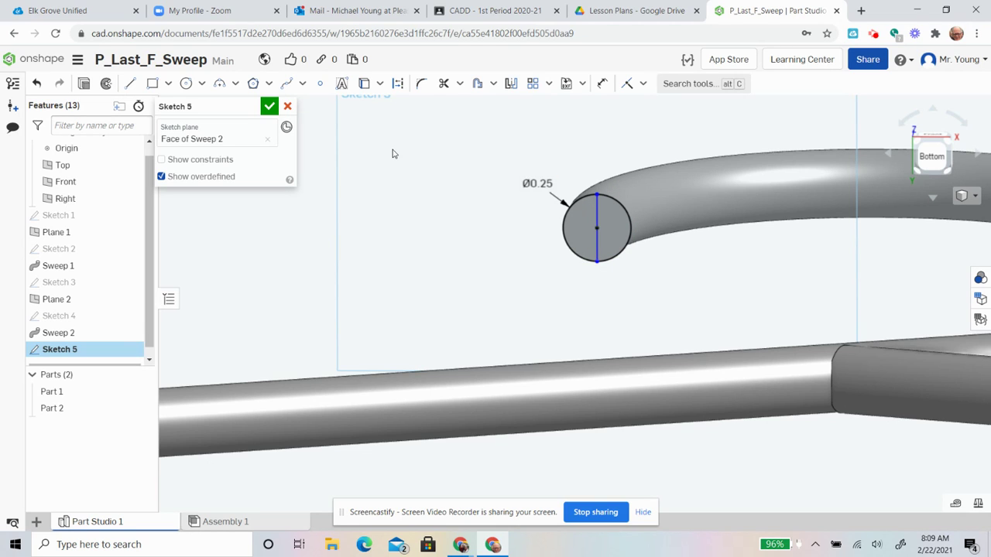
# - Close Sketch 5 and revolve the left half-circle 180 about the dividing line into Part 2
pyautogui.click(269, 108)
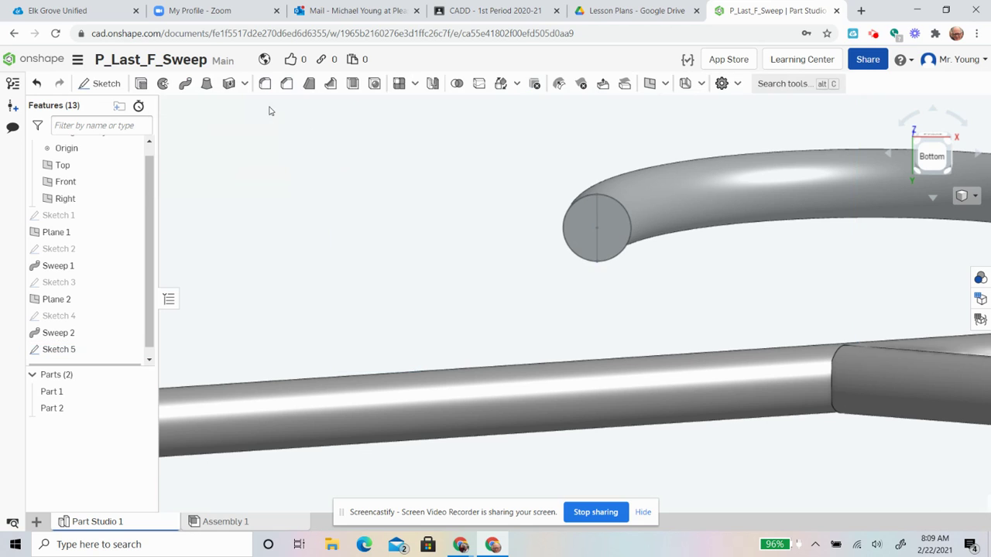
pyautogui.click(162, 83)
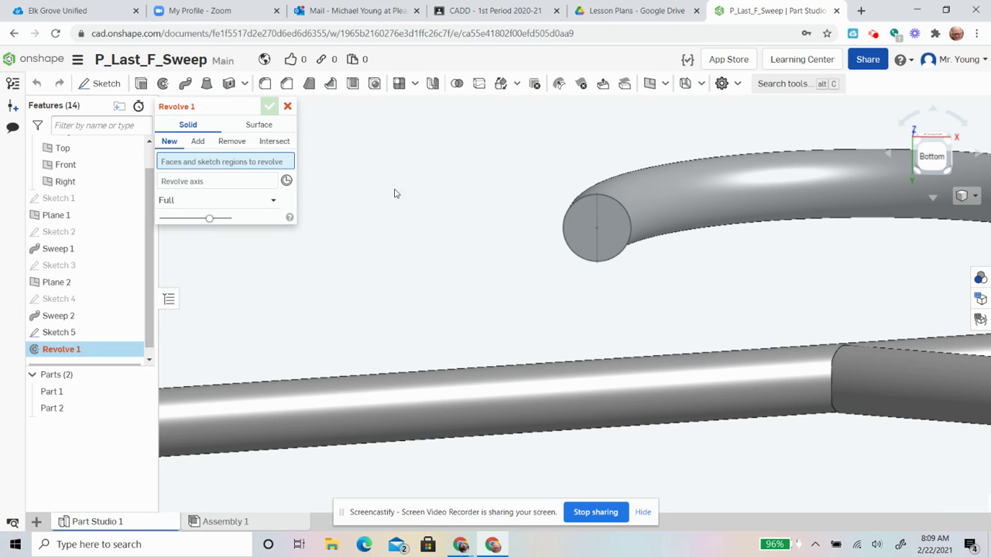
pyautogui.click(576, 230)
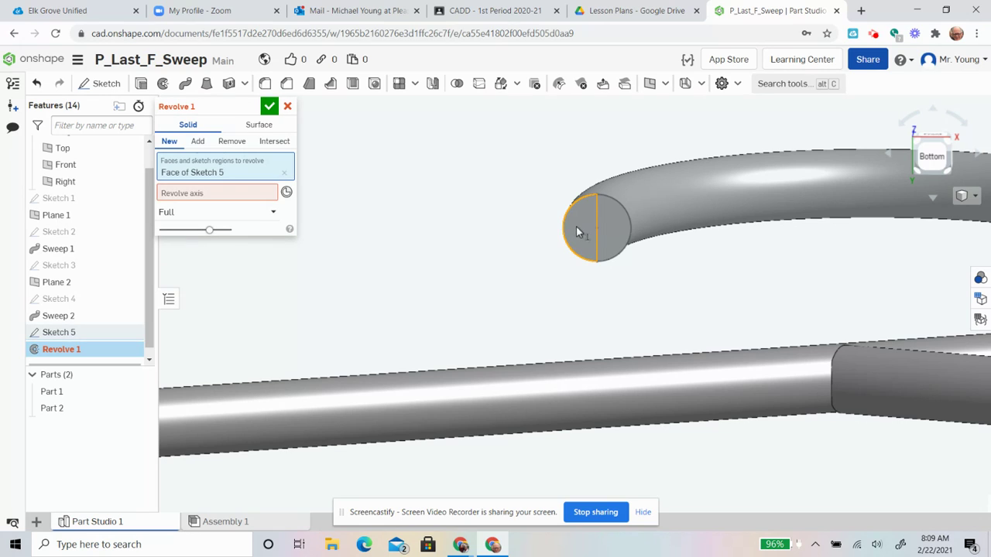
pyautogui.click(270, 212)
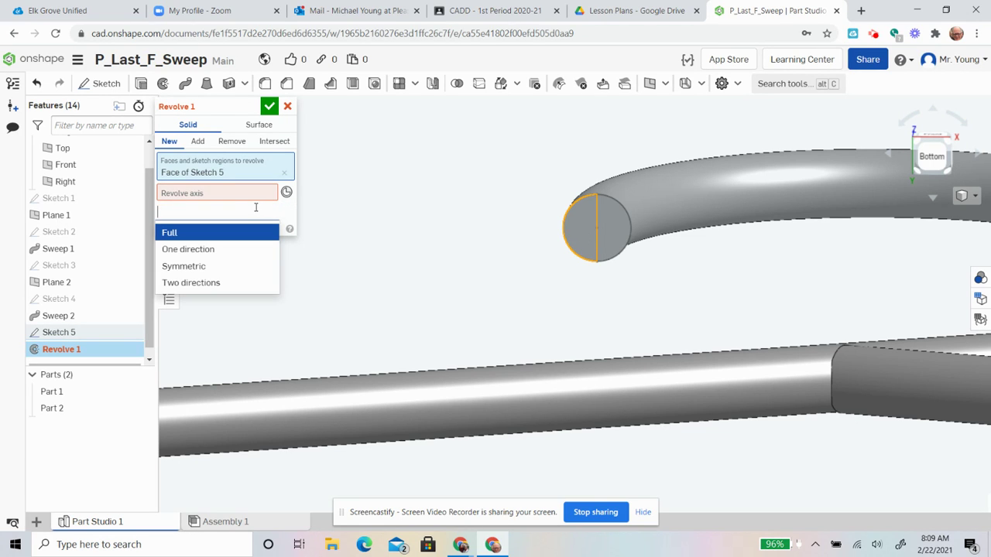
pyautogui.write('180')
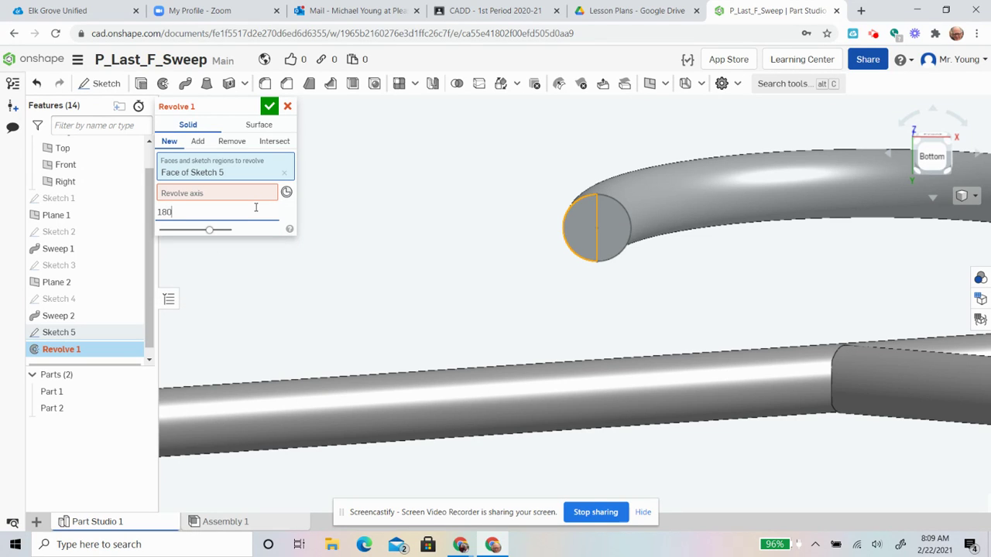
pyautogui.click(259, 194)
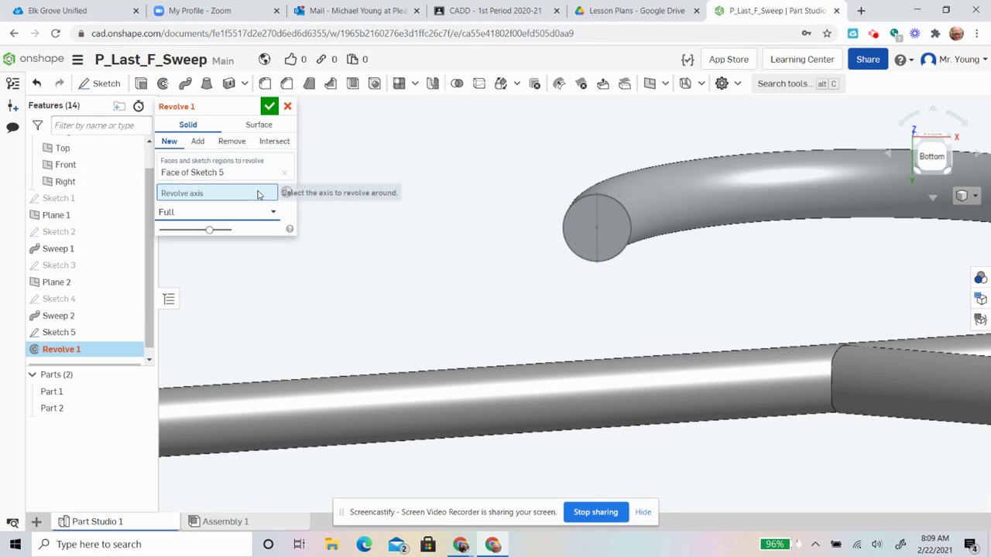
pyautogui.click(597, 213)
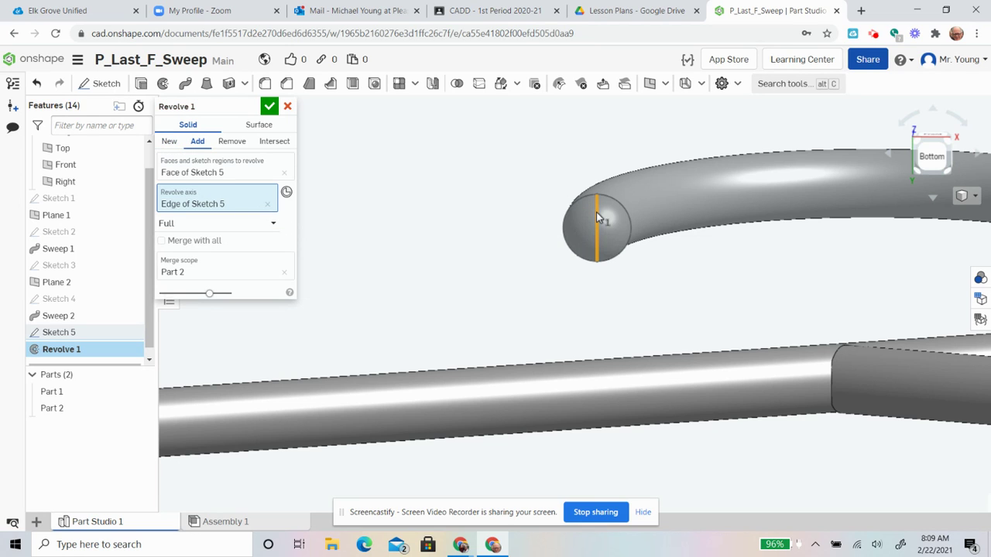
pyautogui.click(269, 106)
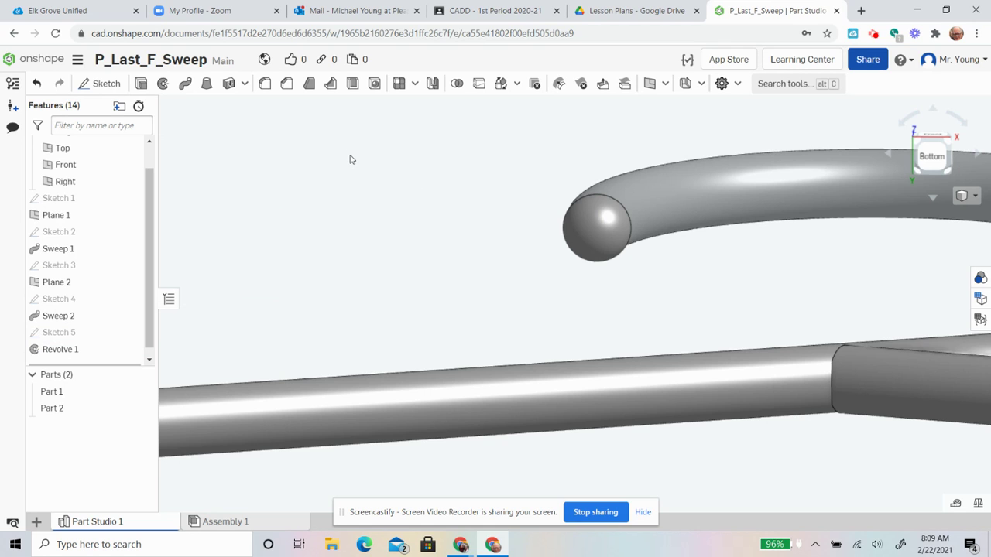
# - Zoom out and switch to the isometric view to see the whole hanger with its ball tip
pyautogui.scroll(-5, 350, 159)
pyautogui.scroll(-1, 350, 159)
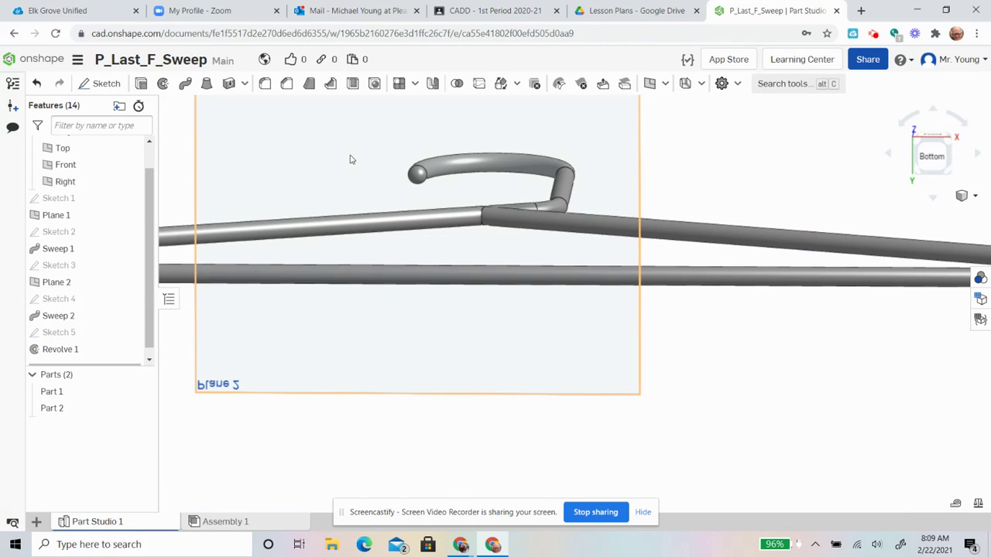
pyautogui.rightClick(685, 177)
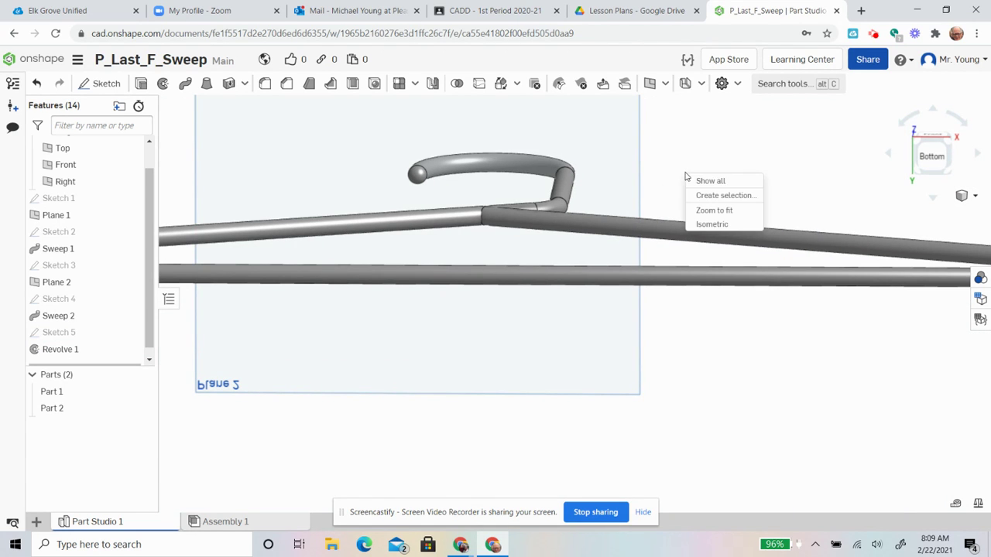
pyautogui.click(710, 224)
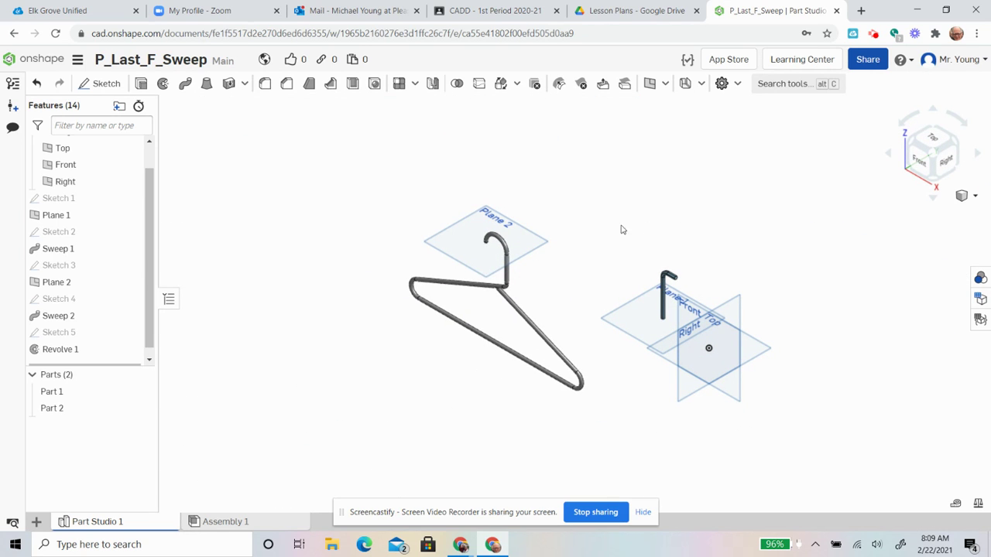
pyautogui.scroll(1, 150, 161)
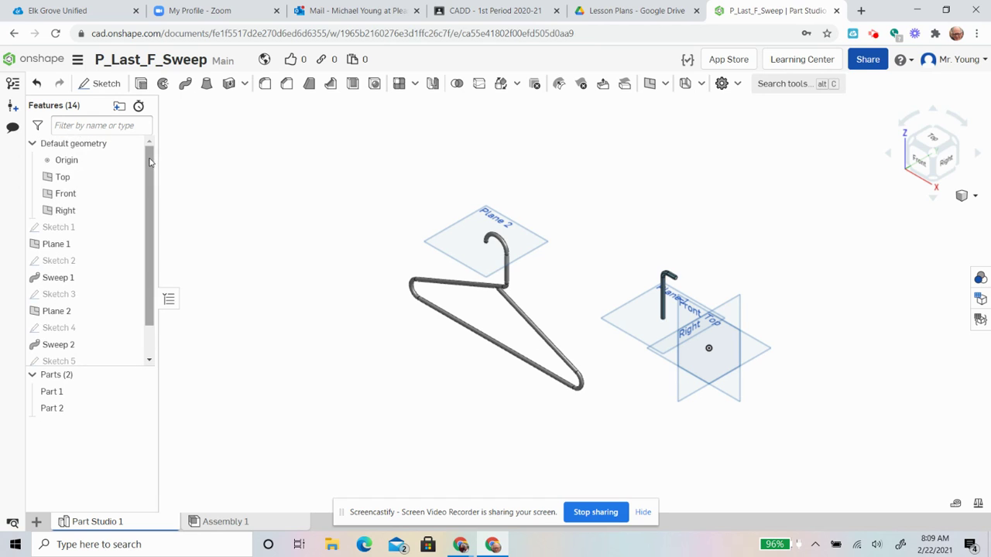
# - Edit Sketch 1, drag the hook profile left toward the hanger, and accept the sketch
pyautogui.doubleClick(82, 227)
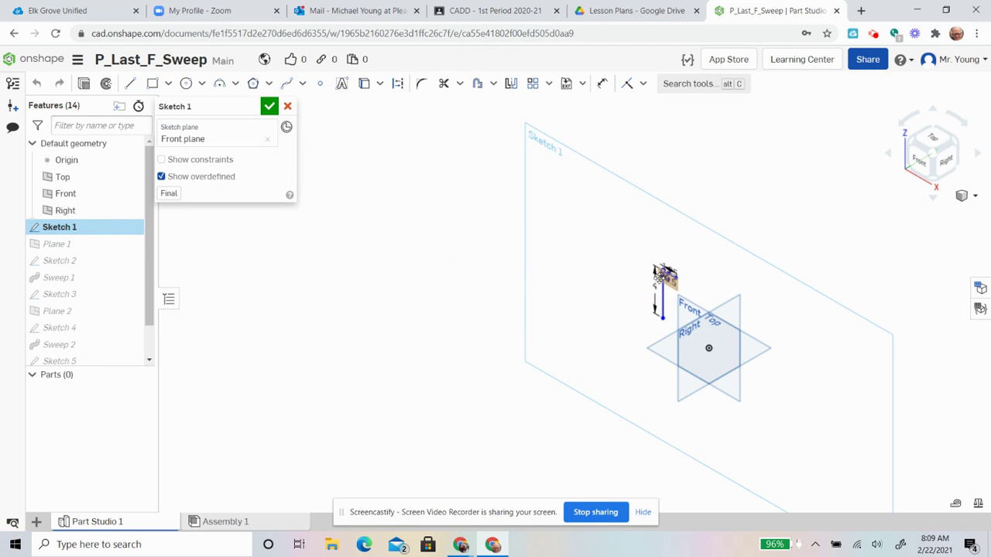
pyautogui.scroll(-5, 663, 283)
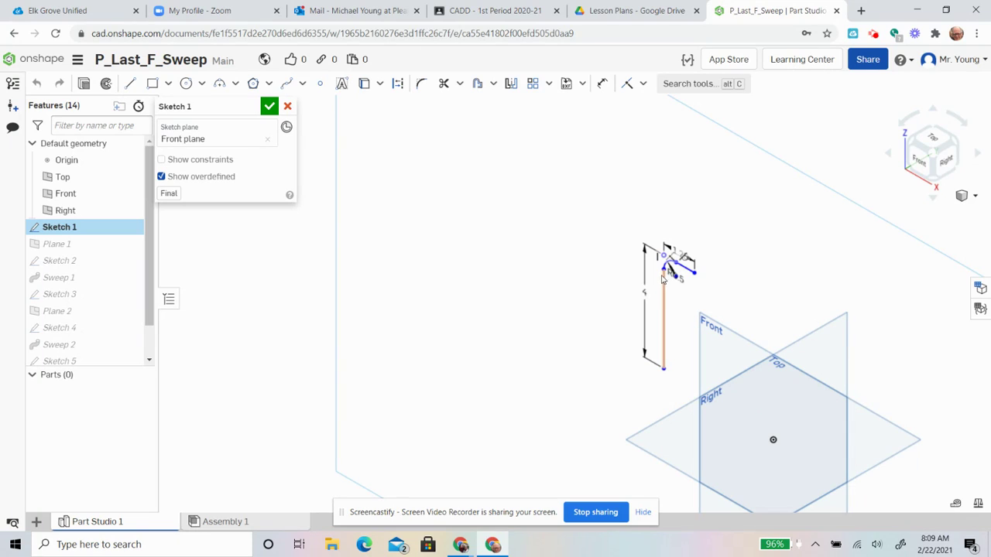
pyautogui.moveTo(652, 274); pyautogui.dragTo(418, 280)
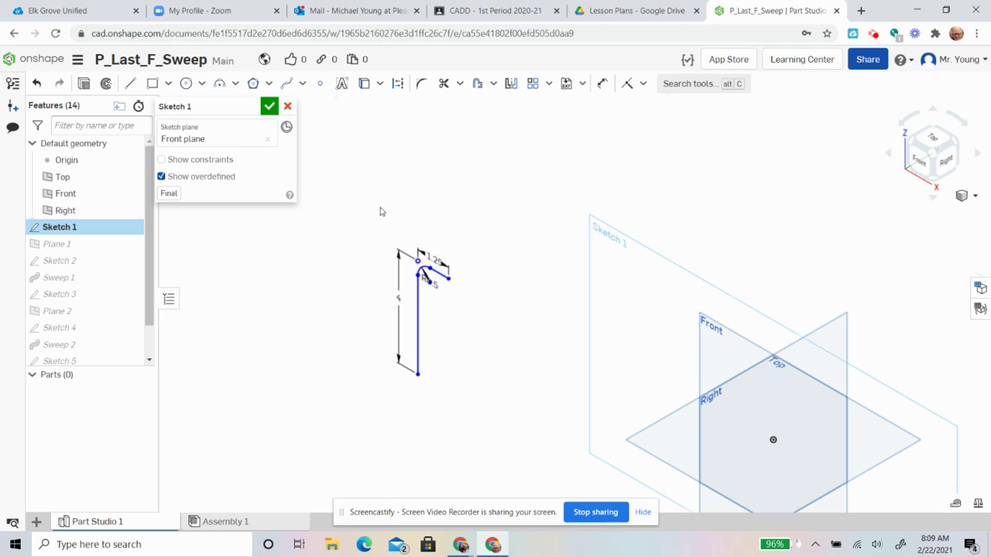
pyautogui.click(269, 108)
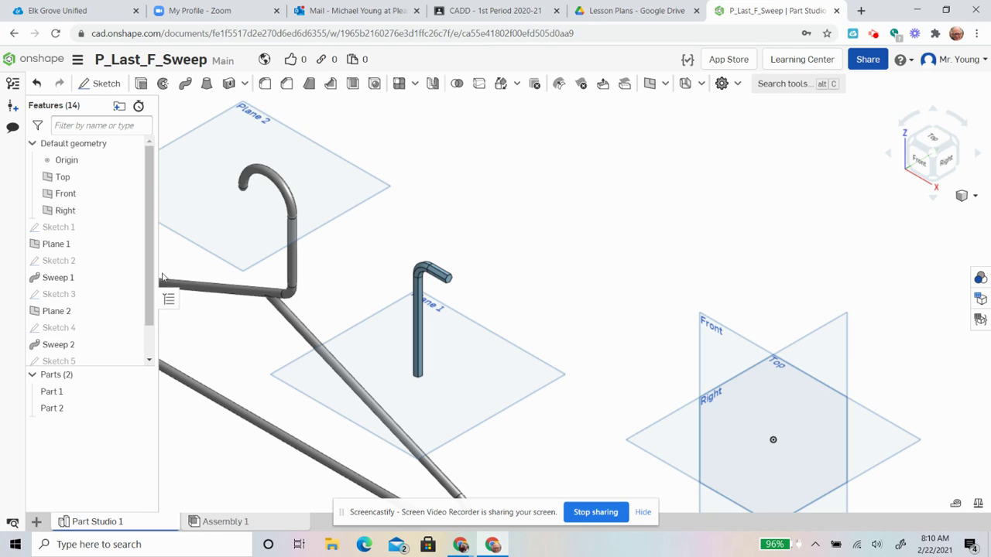
pyautogui.scroll(-3, 819, 170)
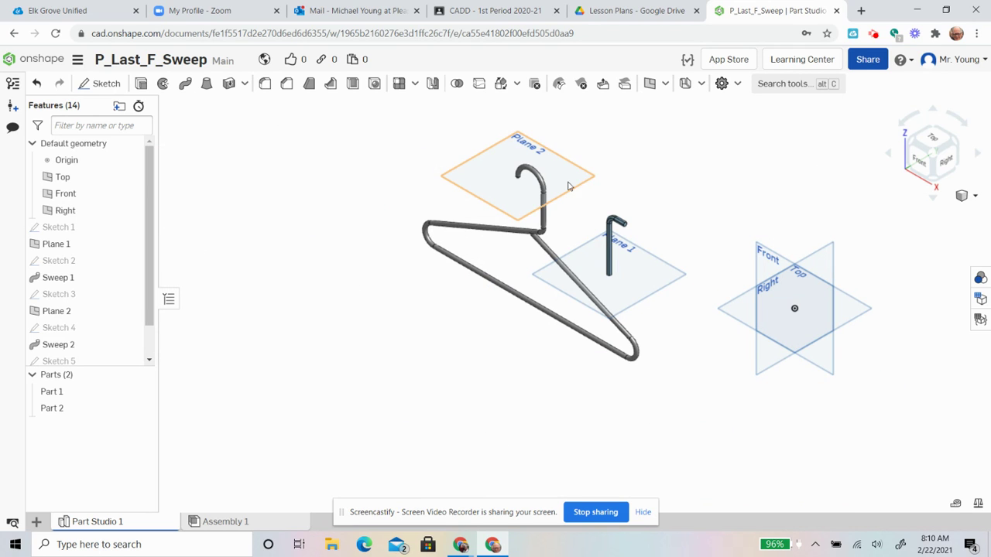
pyautogui.scroll(3, 570, 216)
pyautogui.scroll(2, 569, 216)
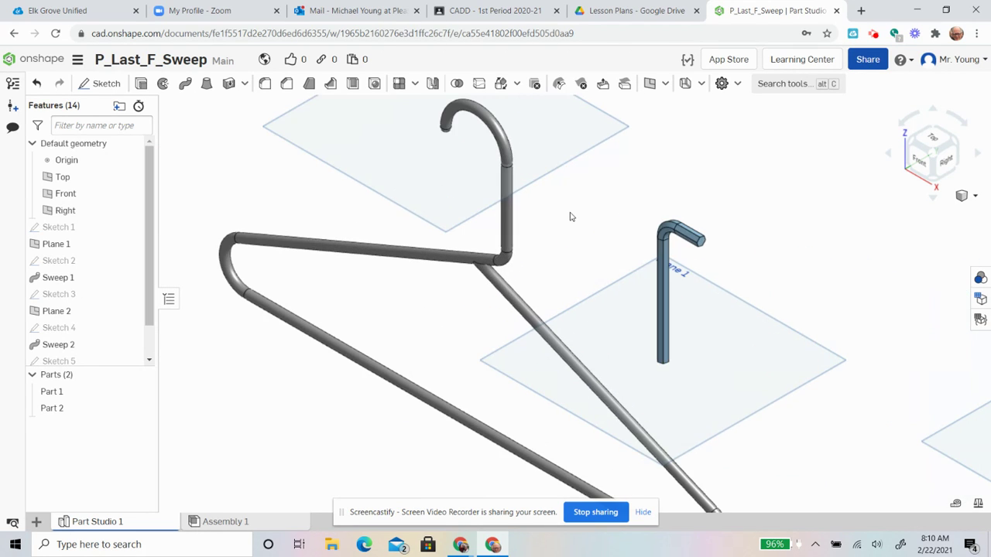
pyautogui.scroll(-1, 570, 216)
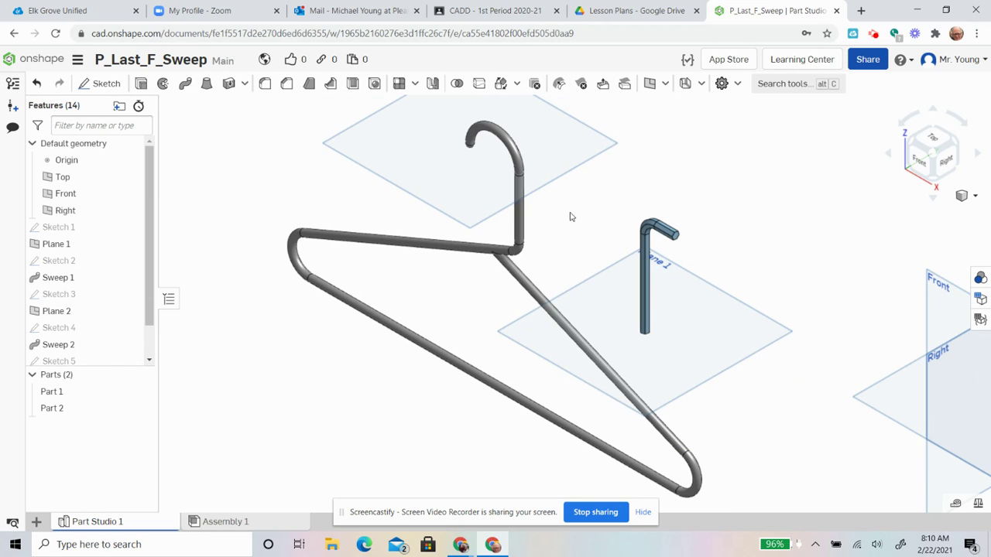